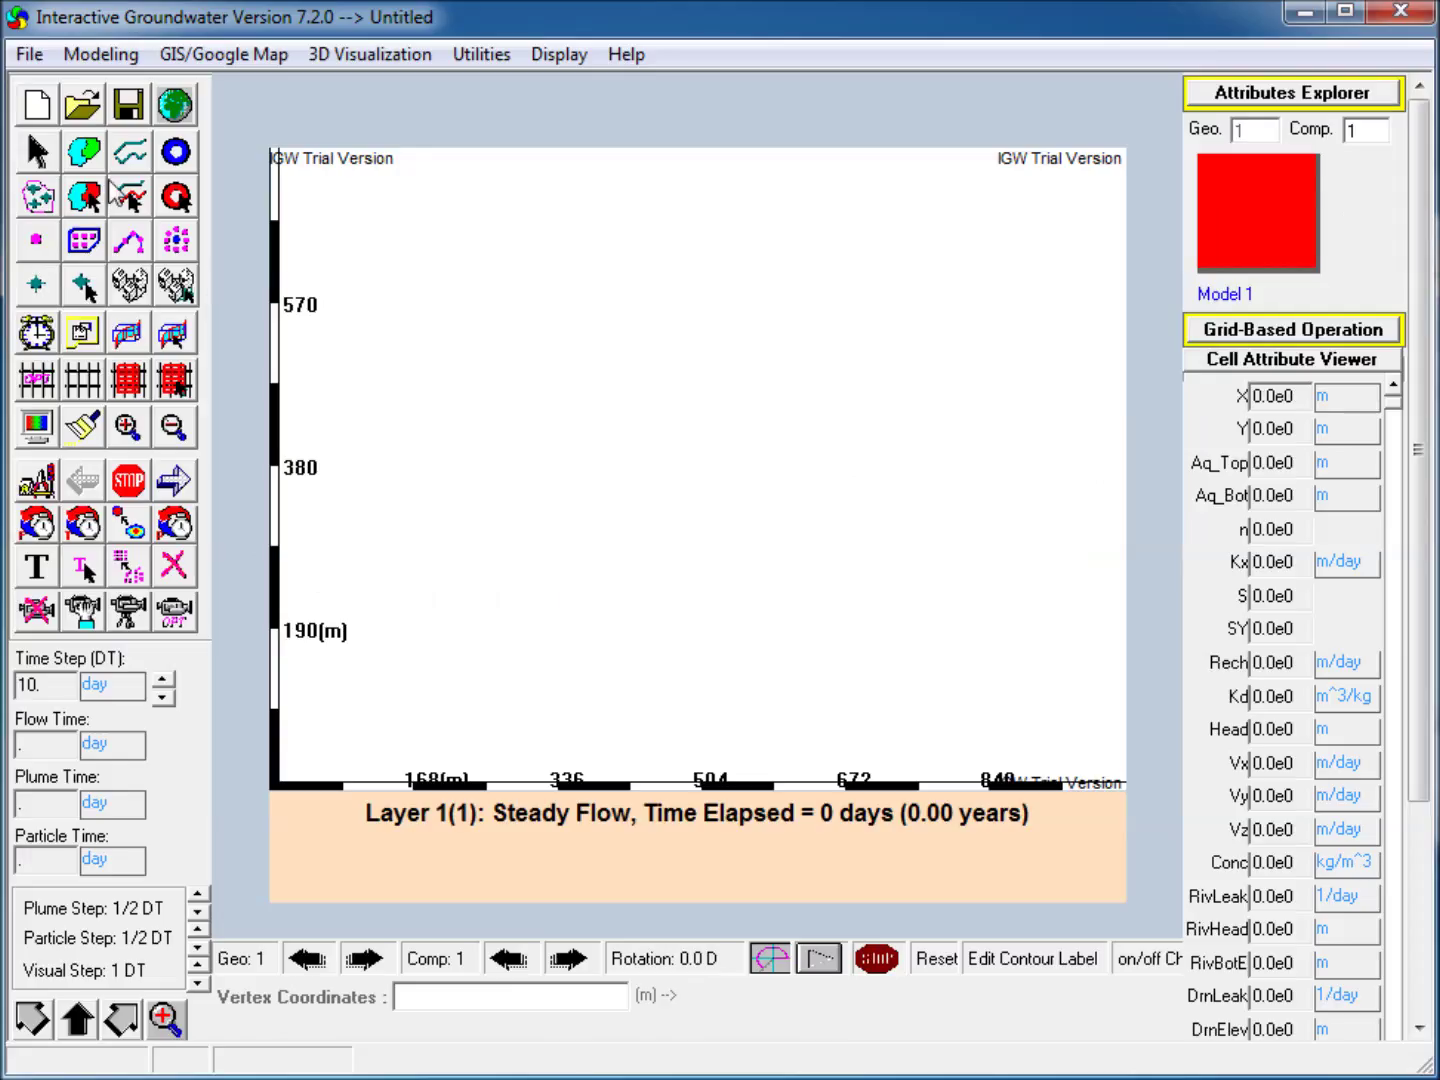
Step: Draw a rectangular zone covering the whole model domain, about 7.2e5 m² in area
{"action": "left_click", "coordinate": [280, 148]}
{"action": "left_click", "coordinate": [1120, 786]}
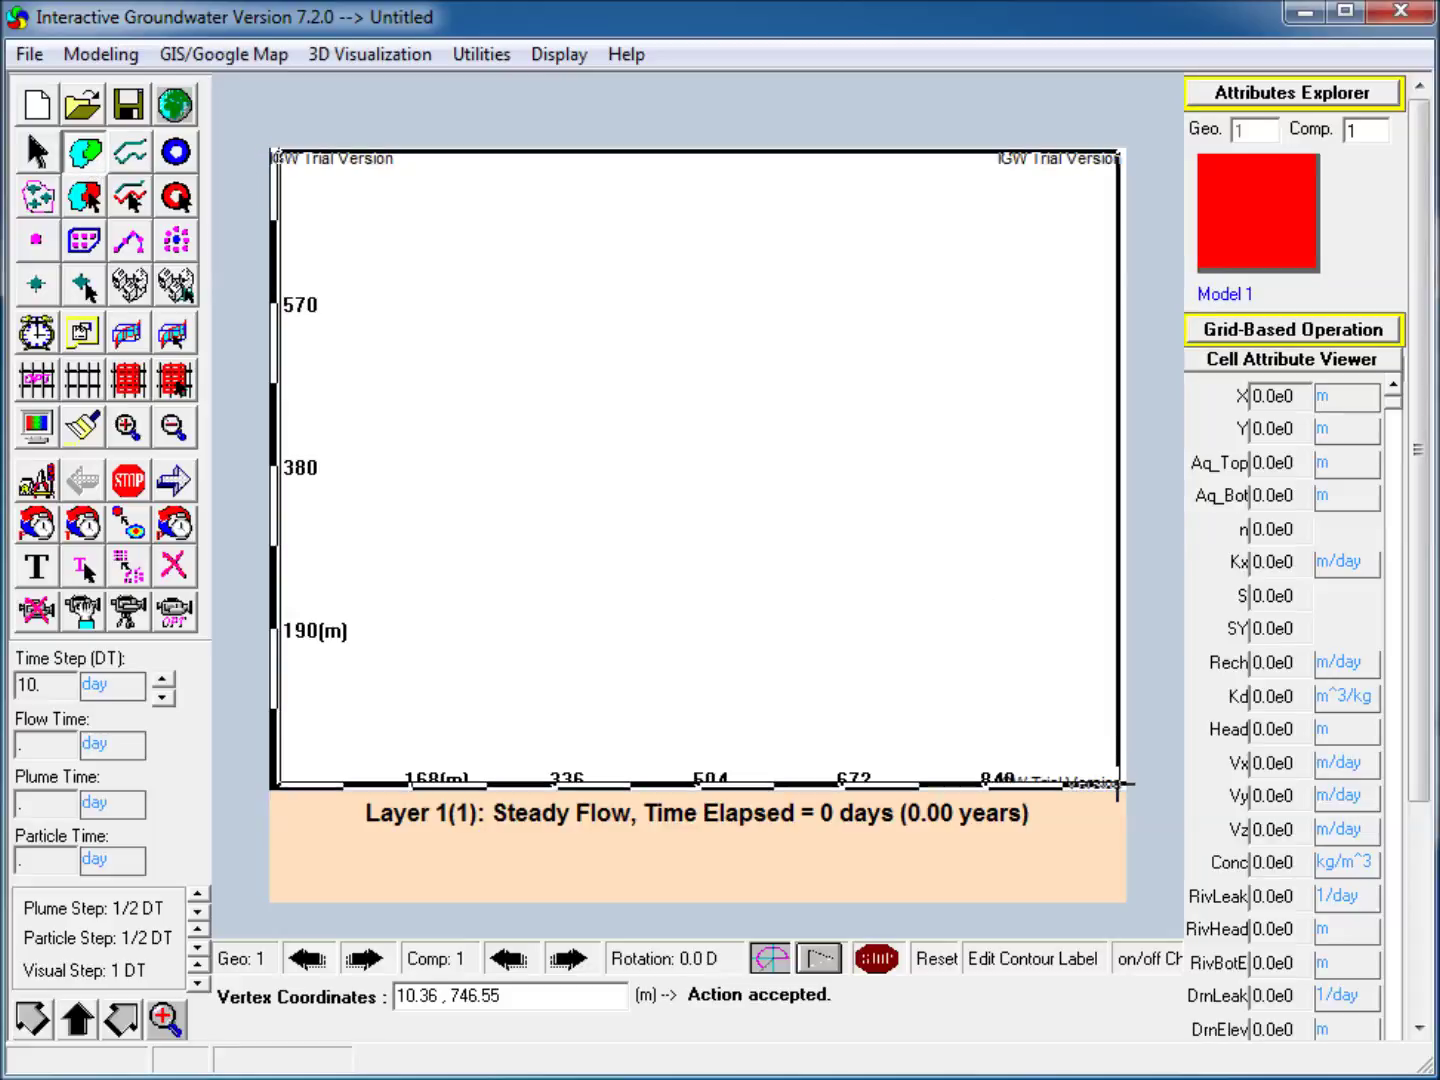
{"action": "left_click", "coordinate": [1118, 785]}
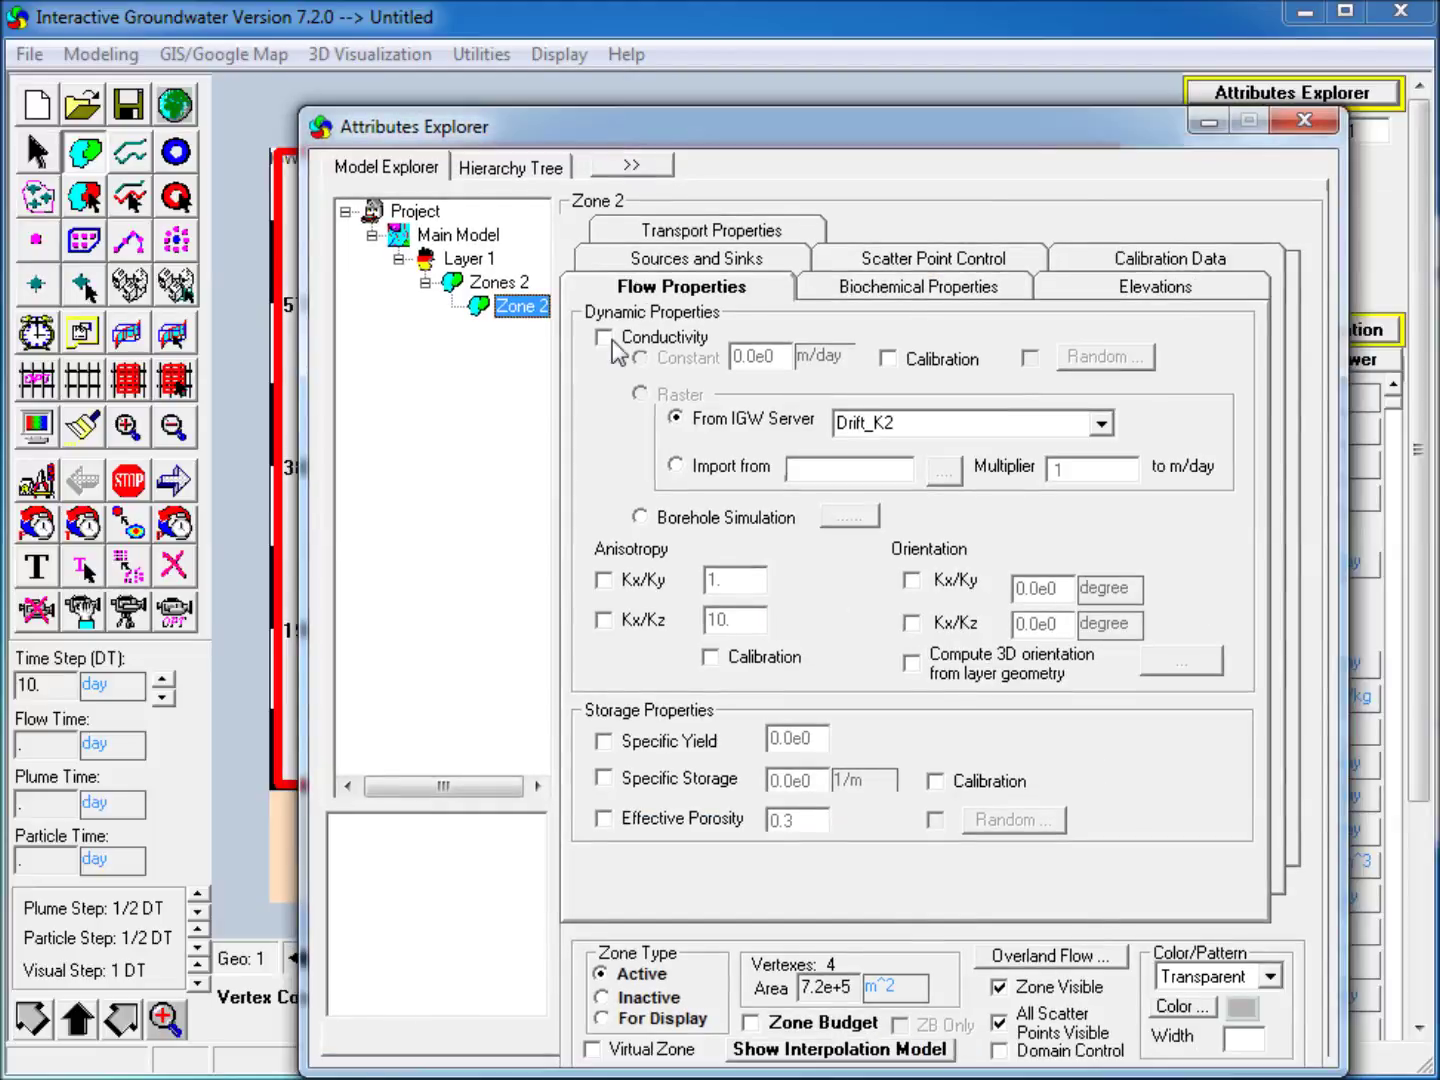
Step: Give the domain zone a constant conductivity of 10 m/day
{"action": "left_click", "coordinate": [604, 338]}
{"action": "left_click", "coordinate": [639, 357]}
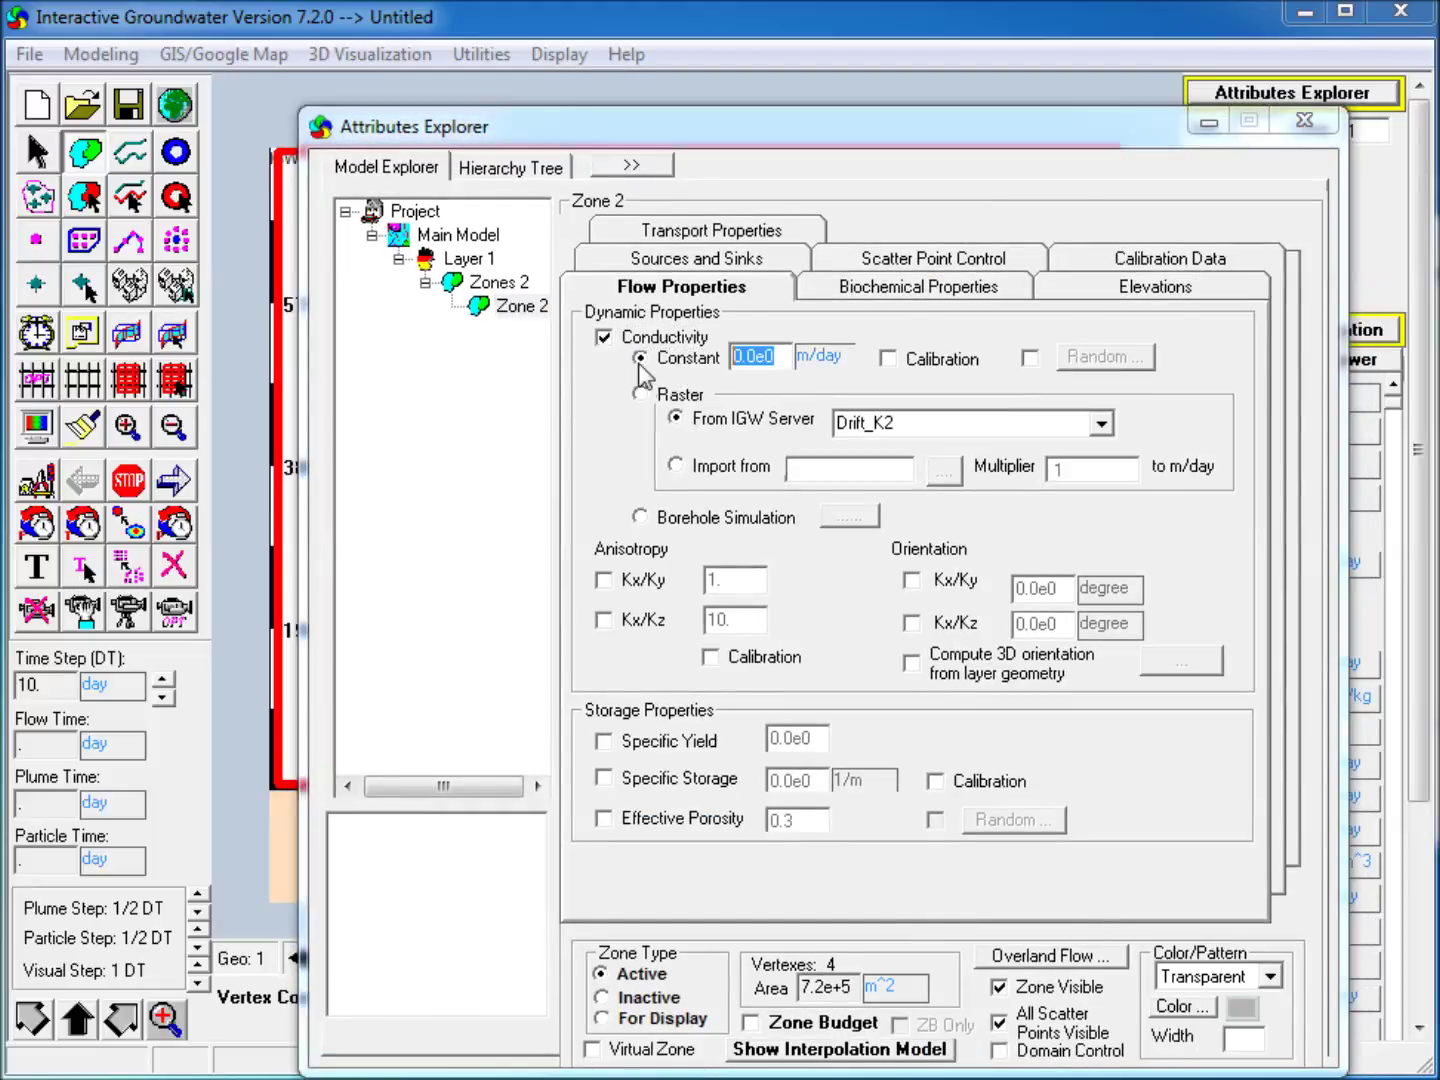
{"action": "type", "text": "10"}
Step: Set the domain zone's constant top elevation to 10 m, not used as starting head, and define its bottom by a constant thickness of 40 m
{"action": "left_click", "coordinate": [1122, 290]}
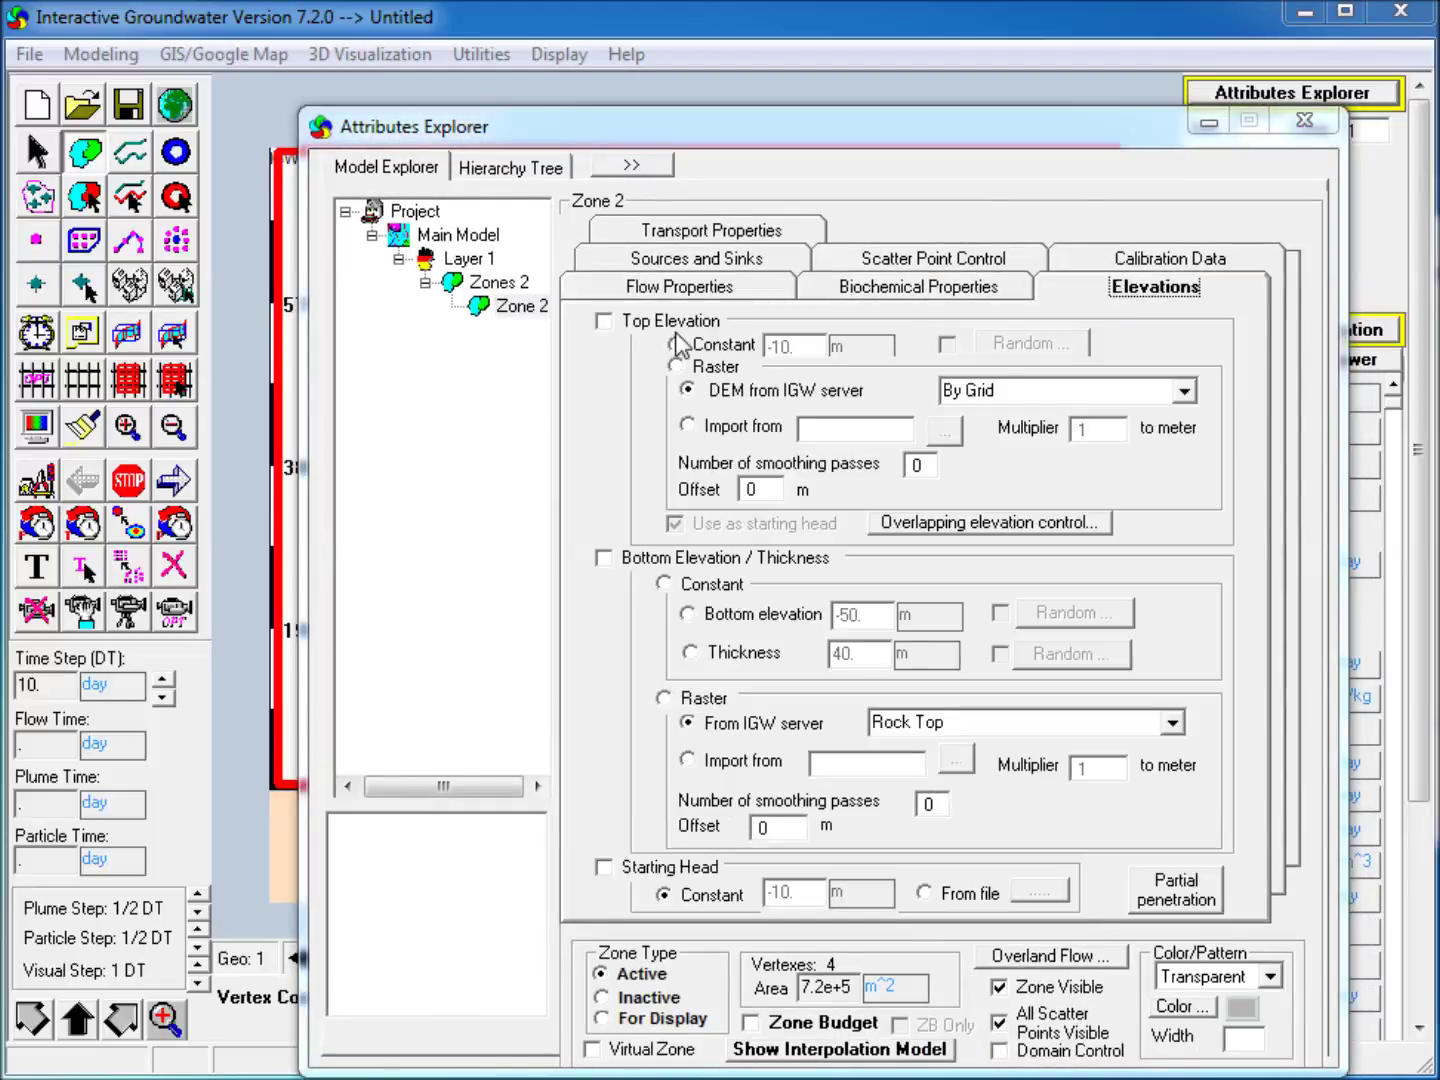
{"action": "left_click", "coordinate": [605, 322]}
{"action": "left_click", "coordinate": [720, 344]}
{"action": "type", "text": "10"}
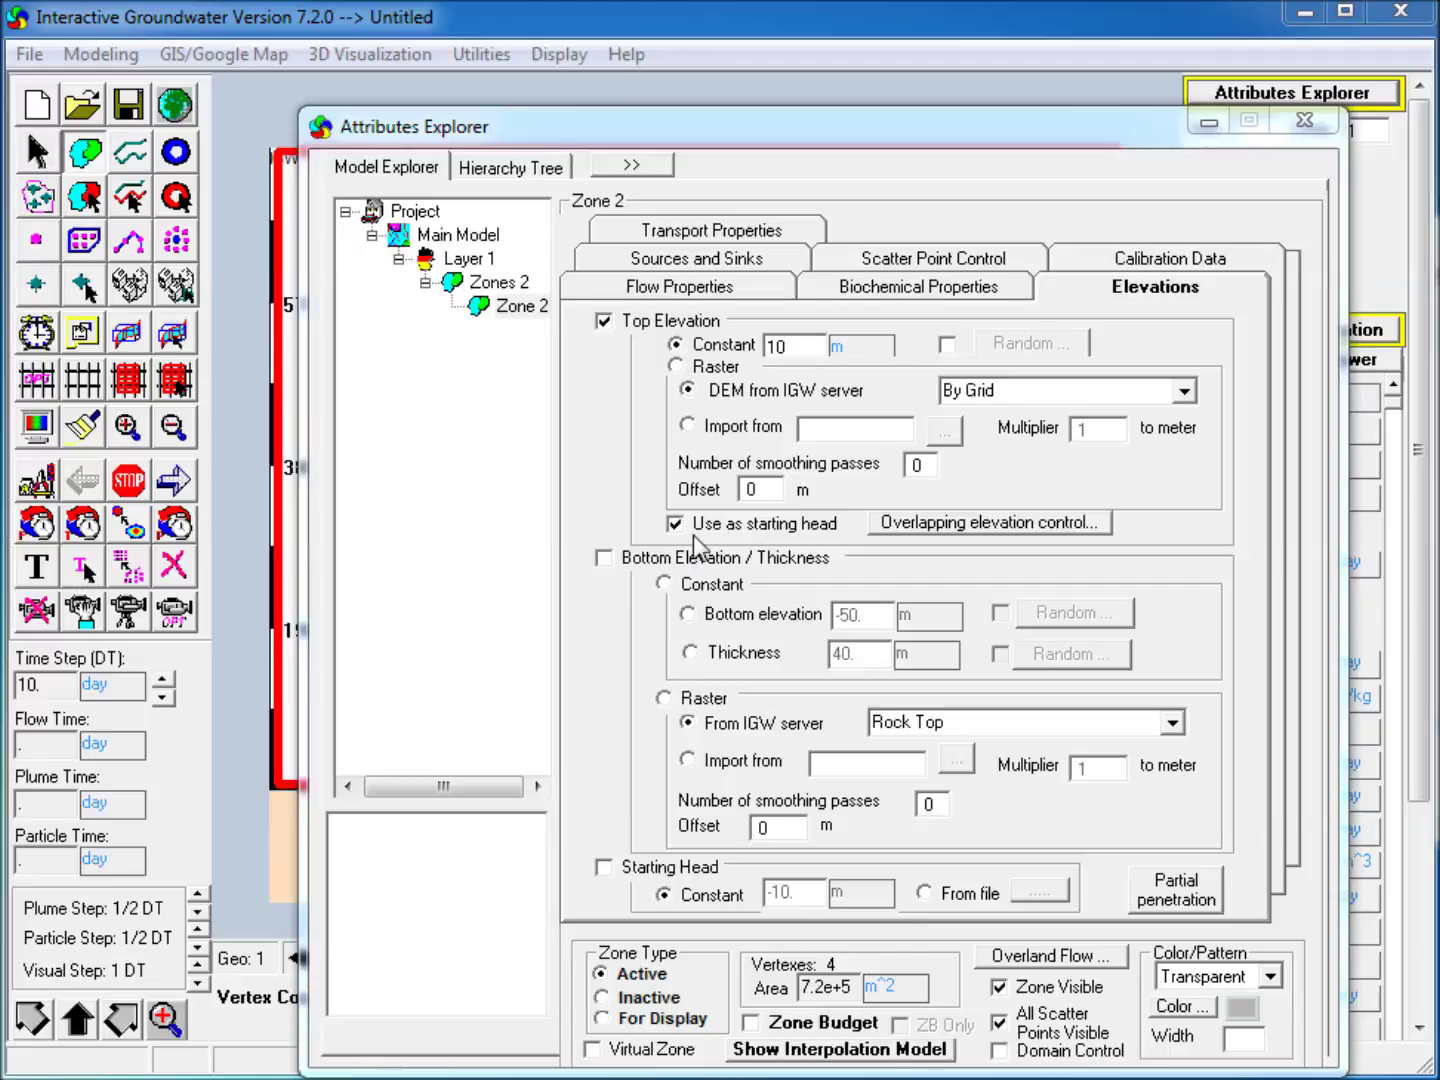
{"action": "left_click", "coordinate": [676, 524]}
{"action": "left_click", "coordinate": [614, 560]}
{"action": "left_click", "coordinate": [708, 655]}
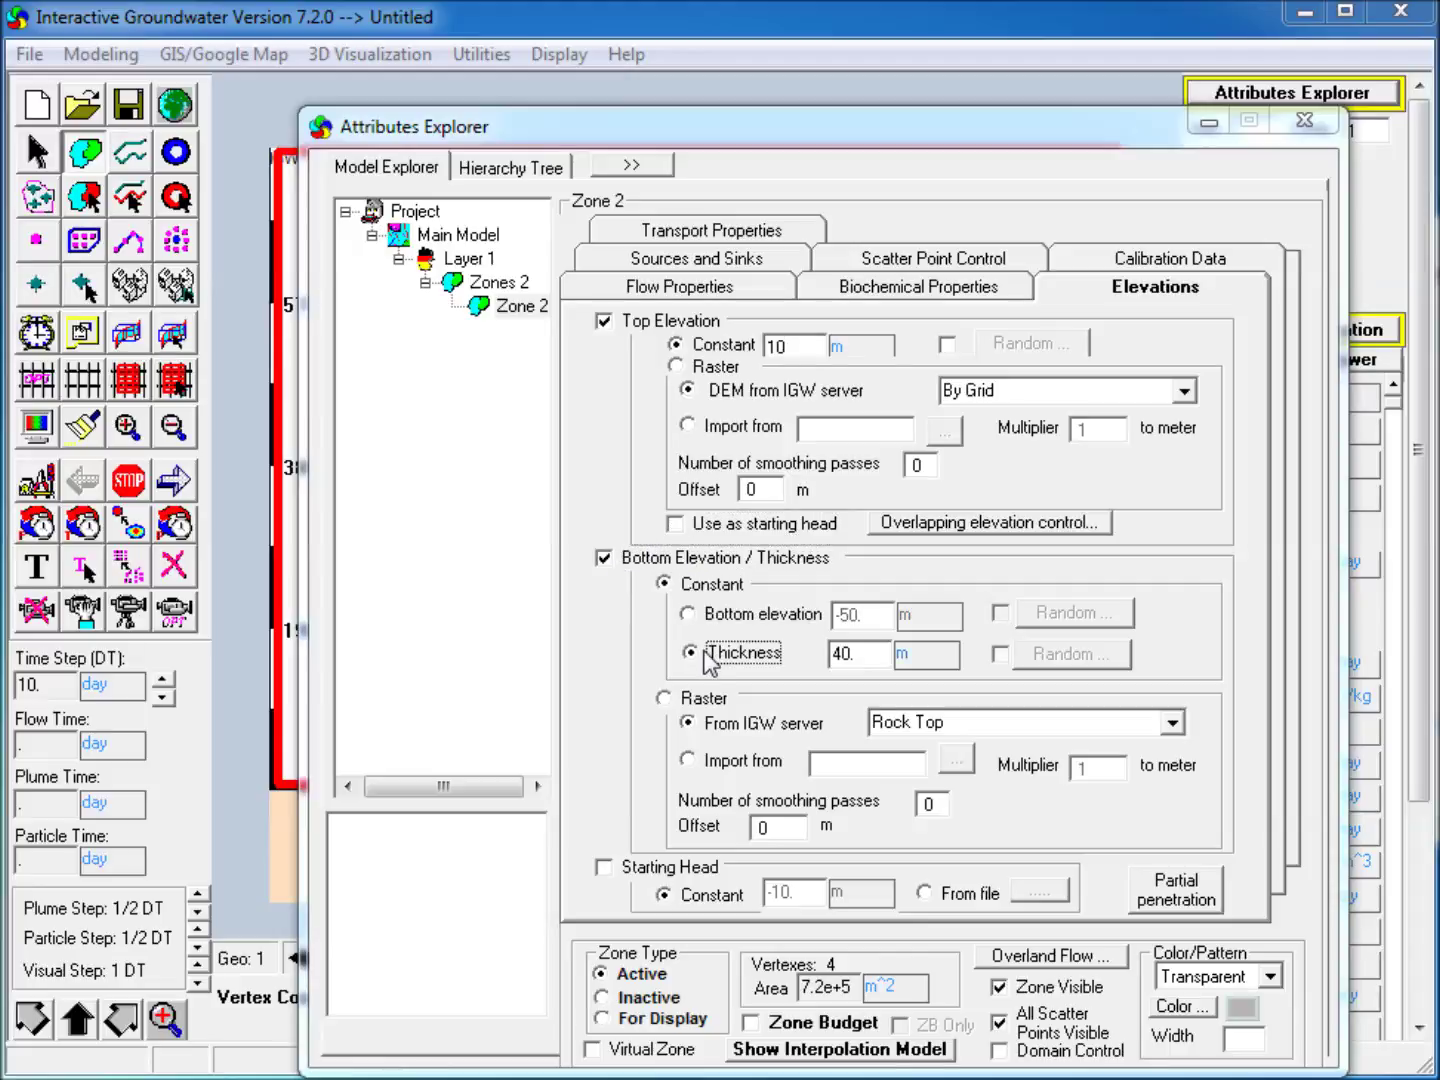
{"action": "left_click", "coordinate": [671, 289]}
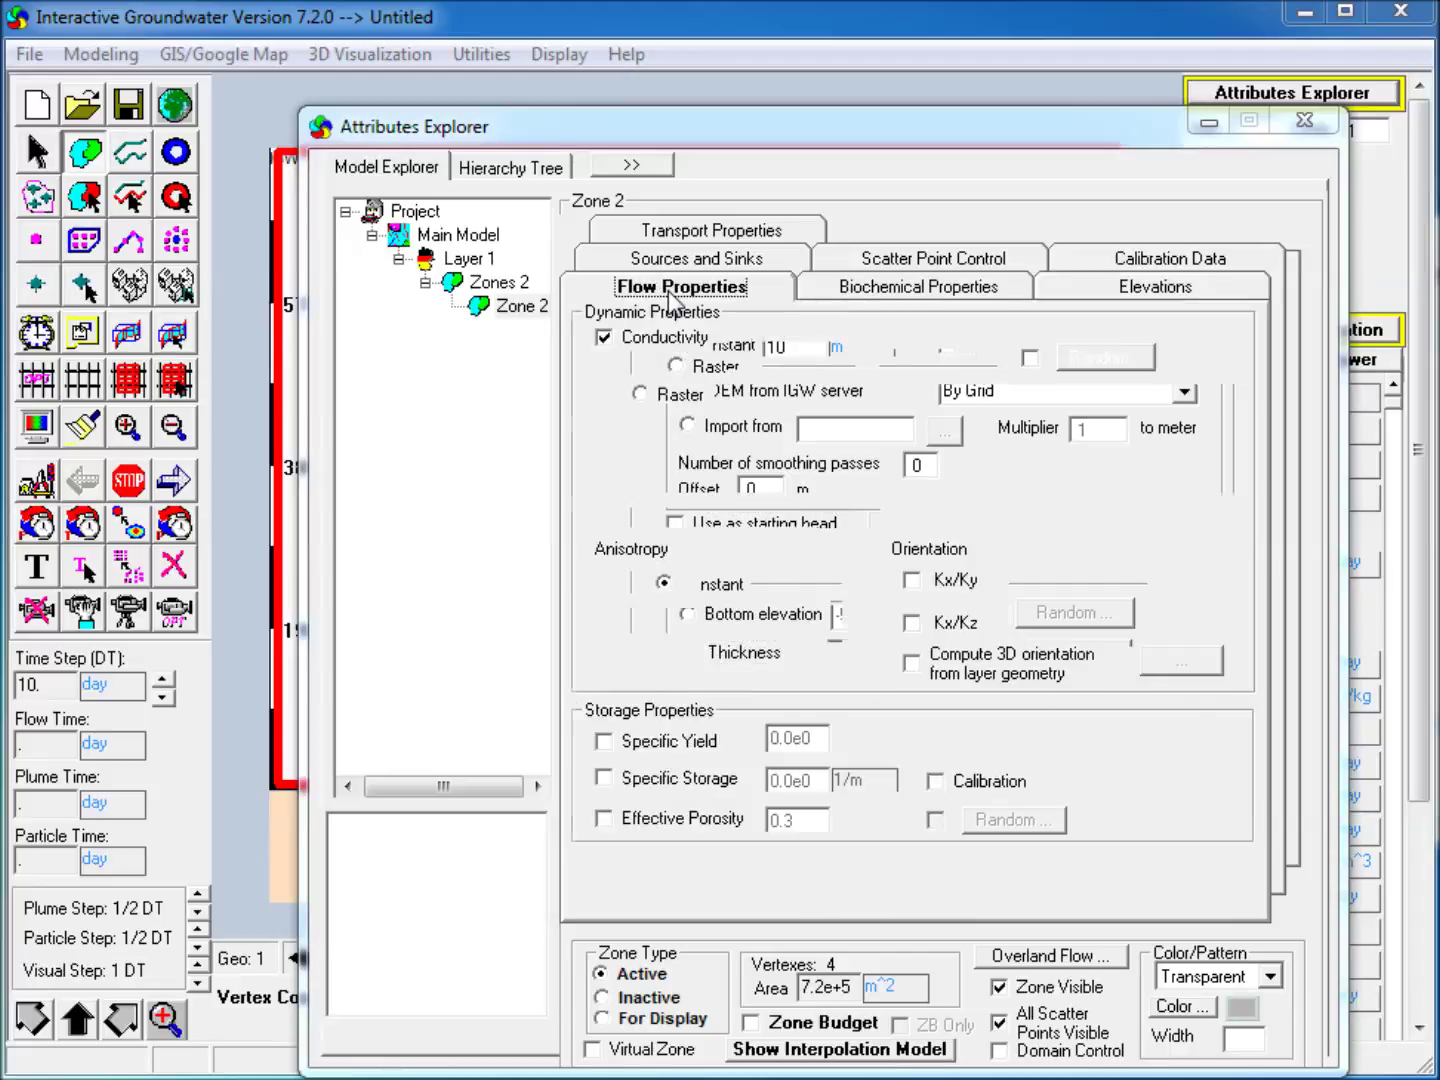
{"action": "left_click", "coordinate": [1210, 122]}
Step: Draw a vertical polyline along the domain's western edge and assign it a constant prescribed head
{"action": "left_click", "coordinate": [130, 155]}
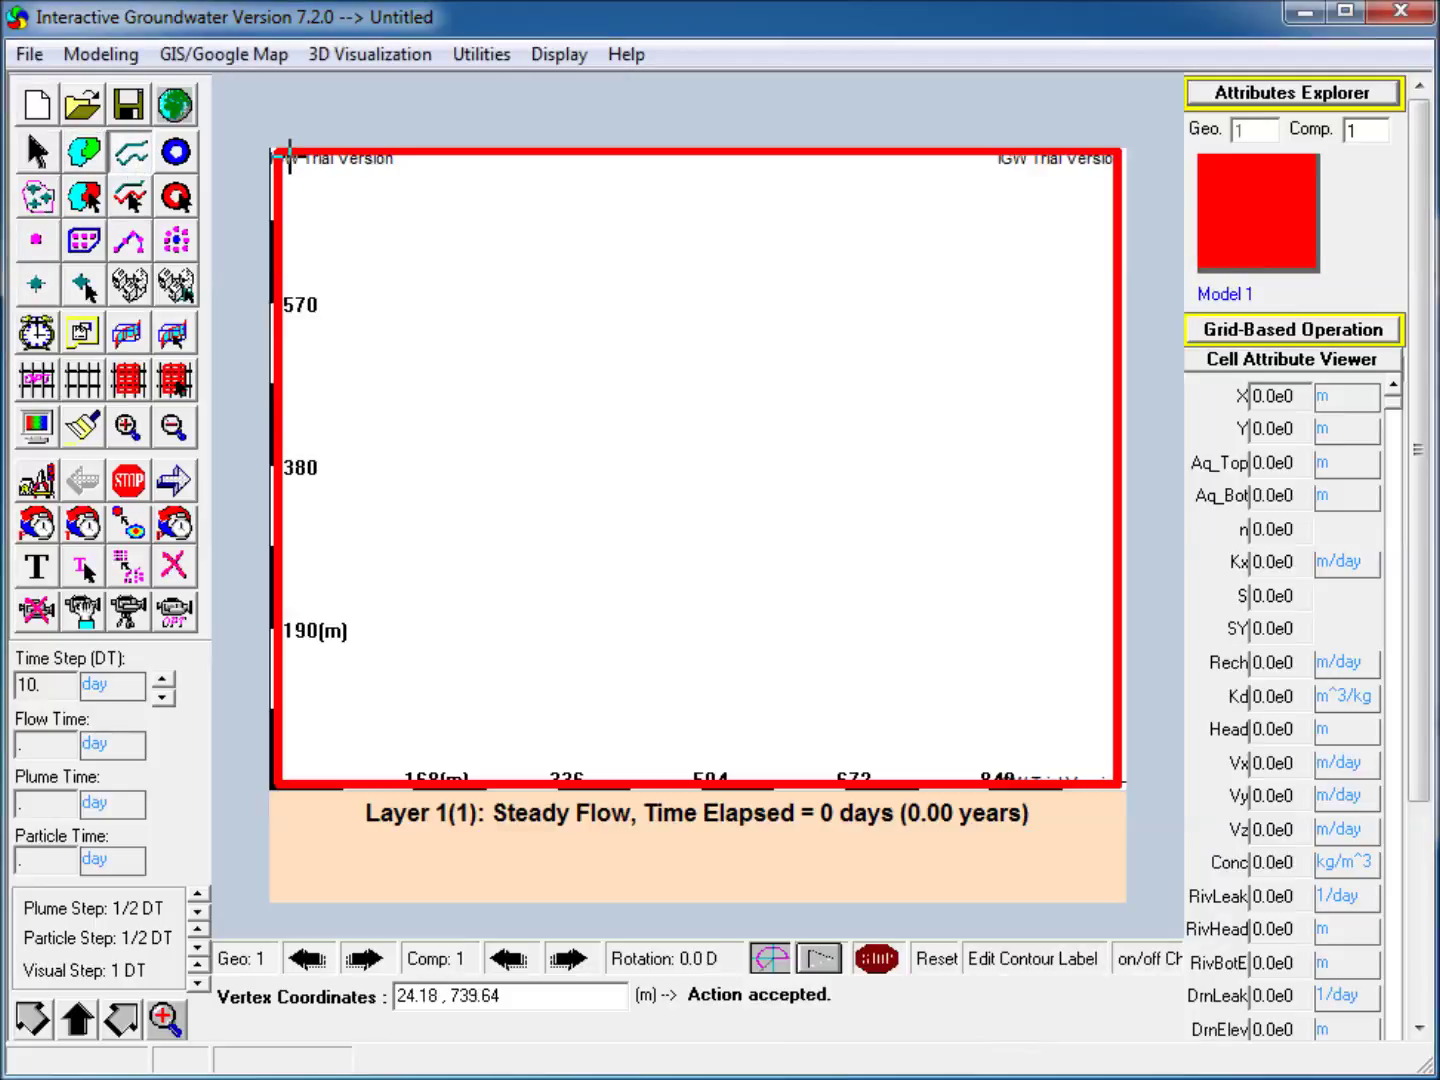
{"action": "double_click", "coordinate": [291, 763]}
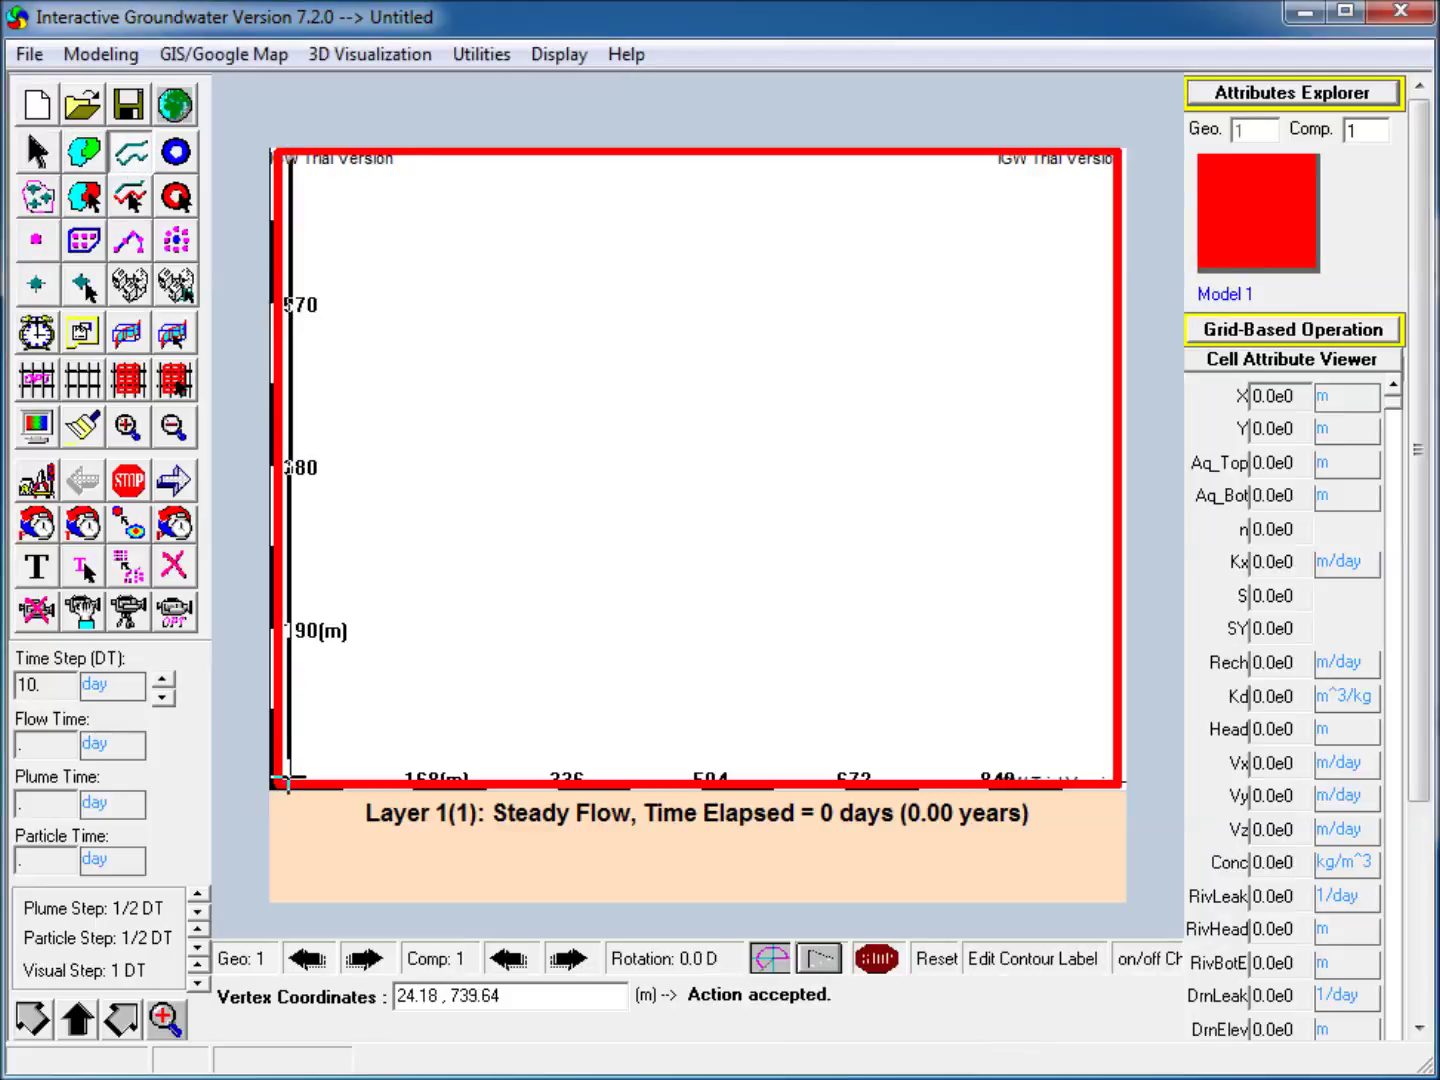
{"action": "left_click", "coordinate": [1346, 97]}
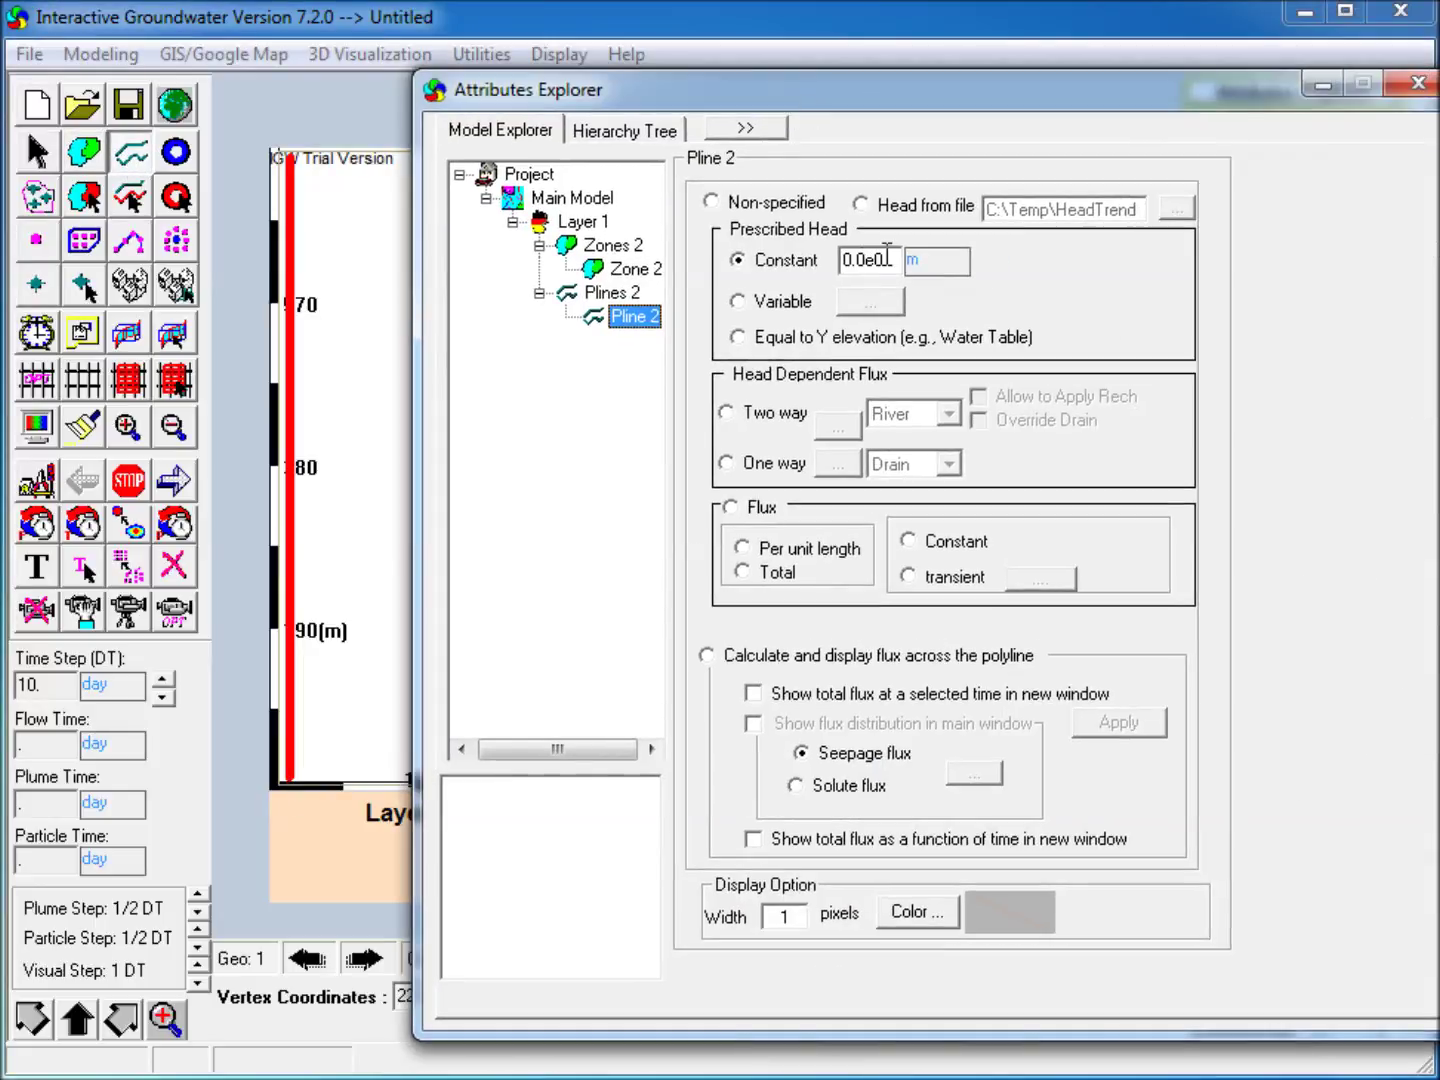
{"action": "left_click", "coordinate": [1323, 85]}
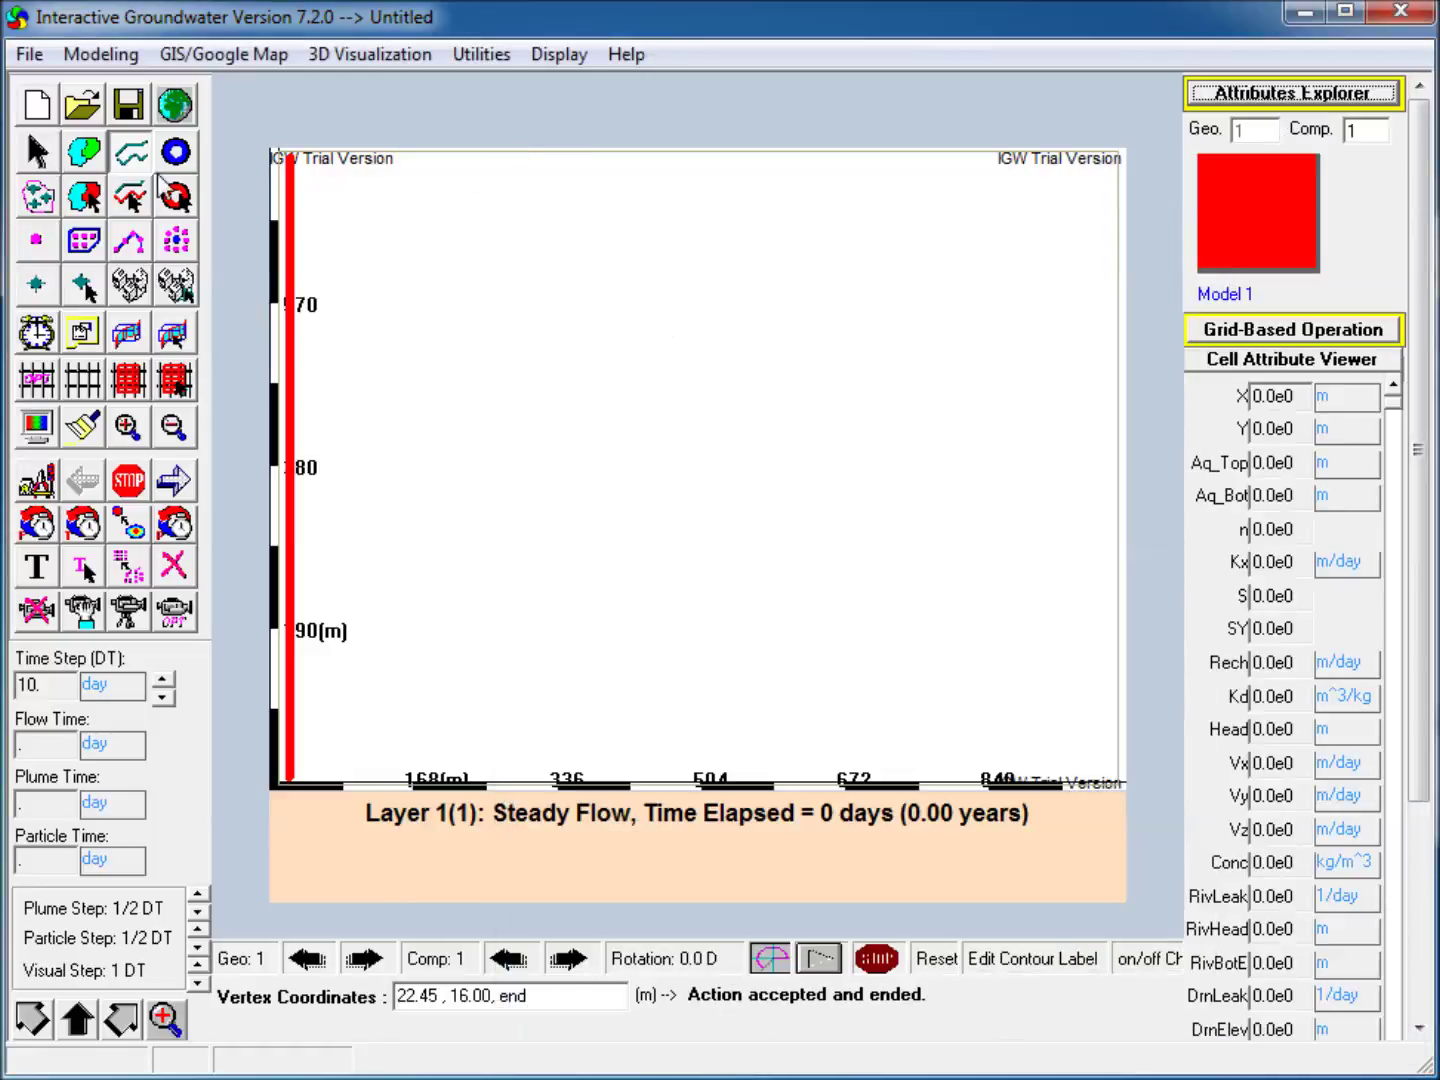
Step: Draw a rectangular zone about 74 m wide along the full length of the domain's eastern edge
{"action": "left_click", "coordinate": [82, 160]}
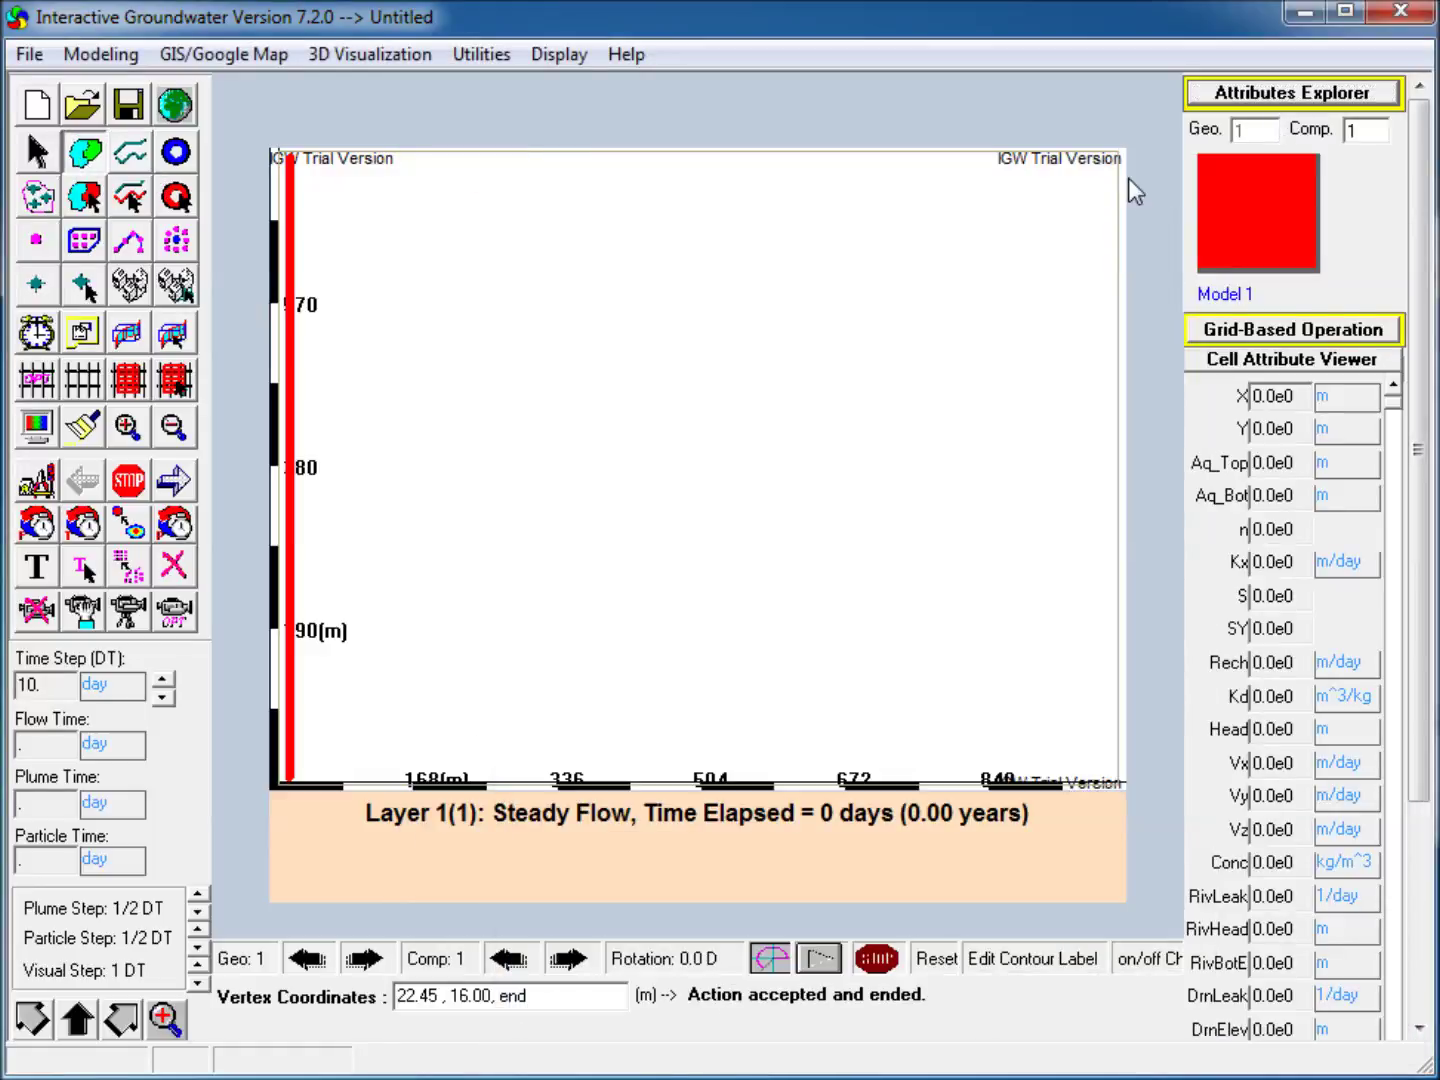
{"action": "left_click", "coordinate": [1050, 150]}
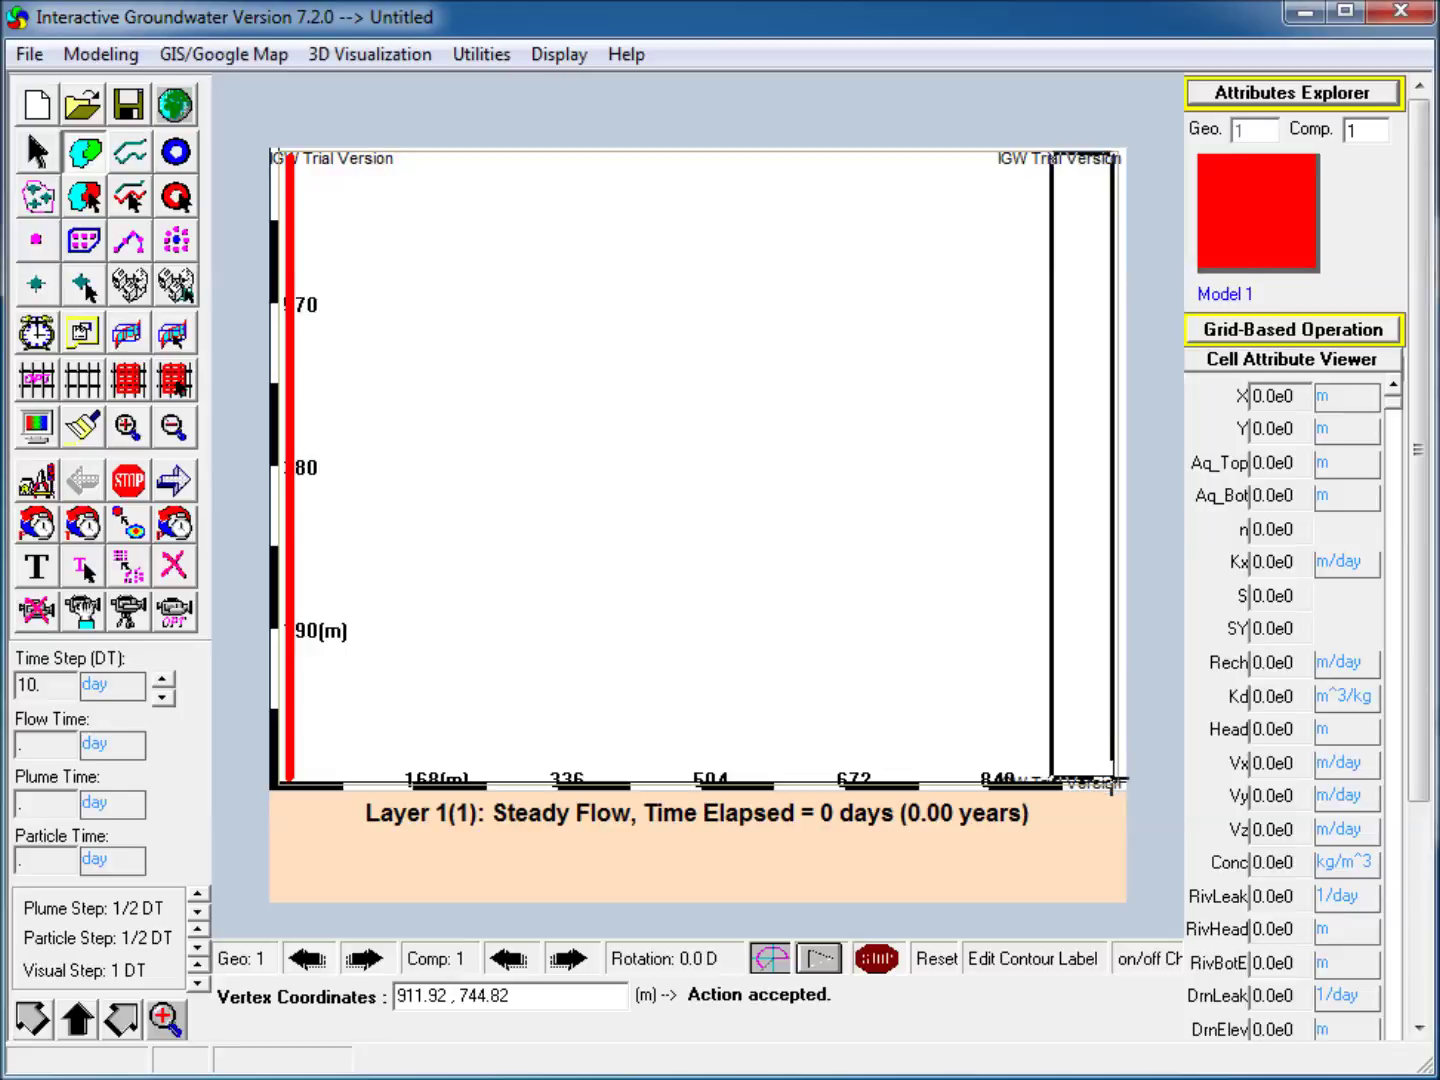
{"action": "double_click", "coordinate": [1112, 787]}
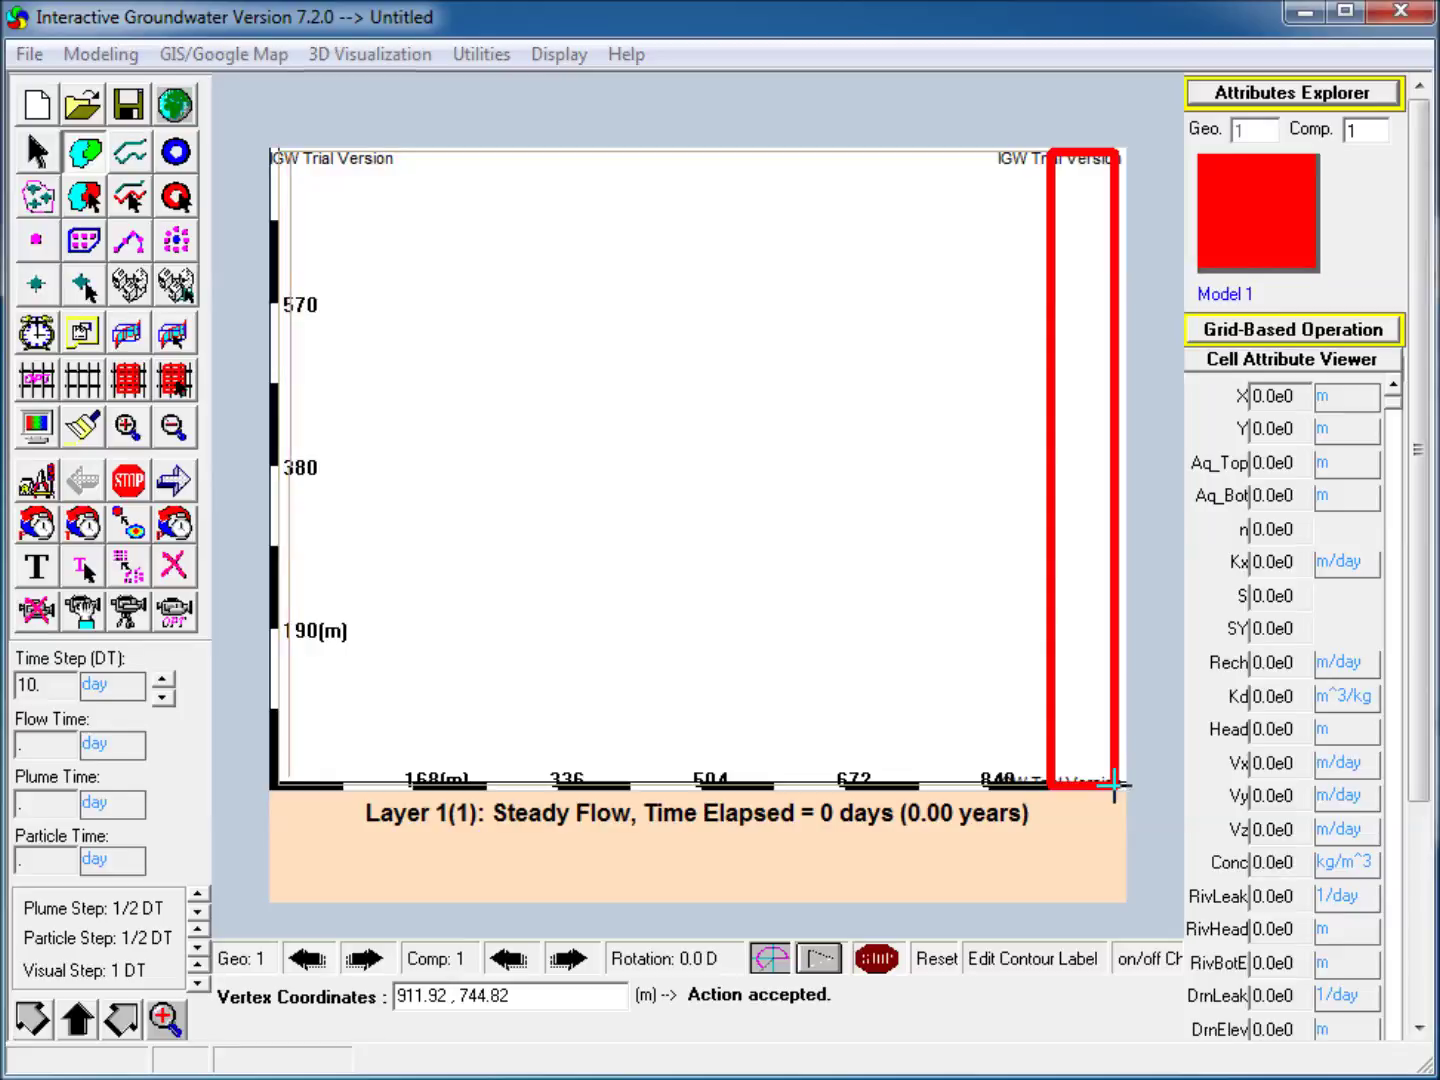
Step: Assign the eastern strip zone a two-way River head-dependent flux with a constant stage and a constant bottom elevation of -6 m
{"action": "left_click", "coordinate": [1289, 93]}
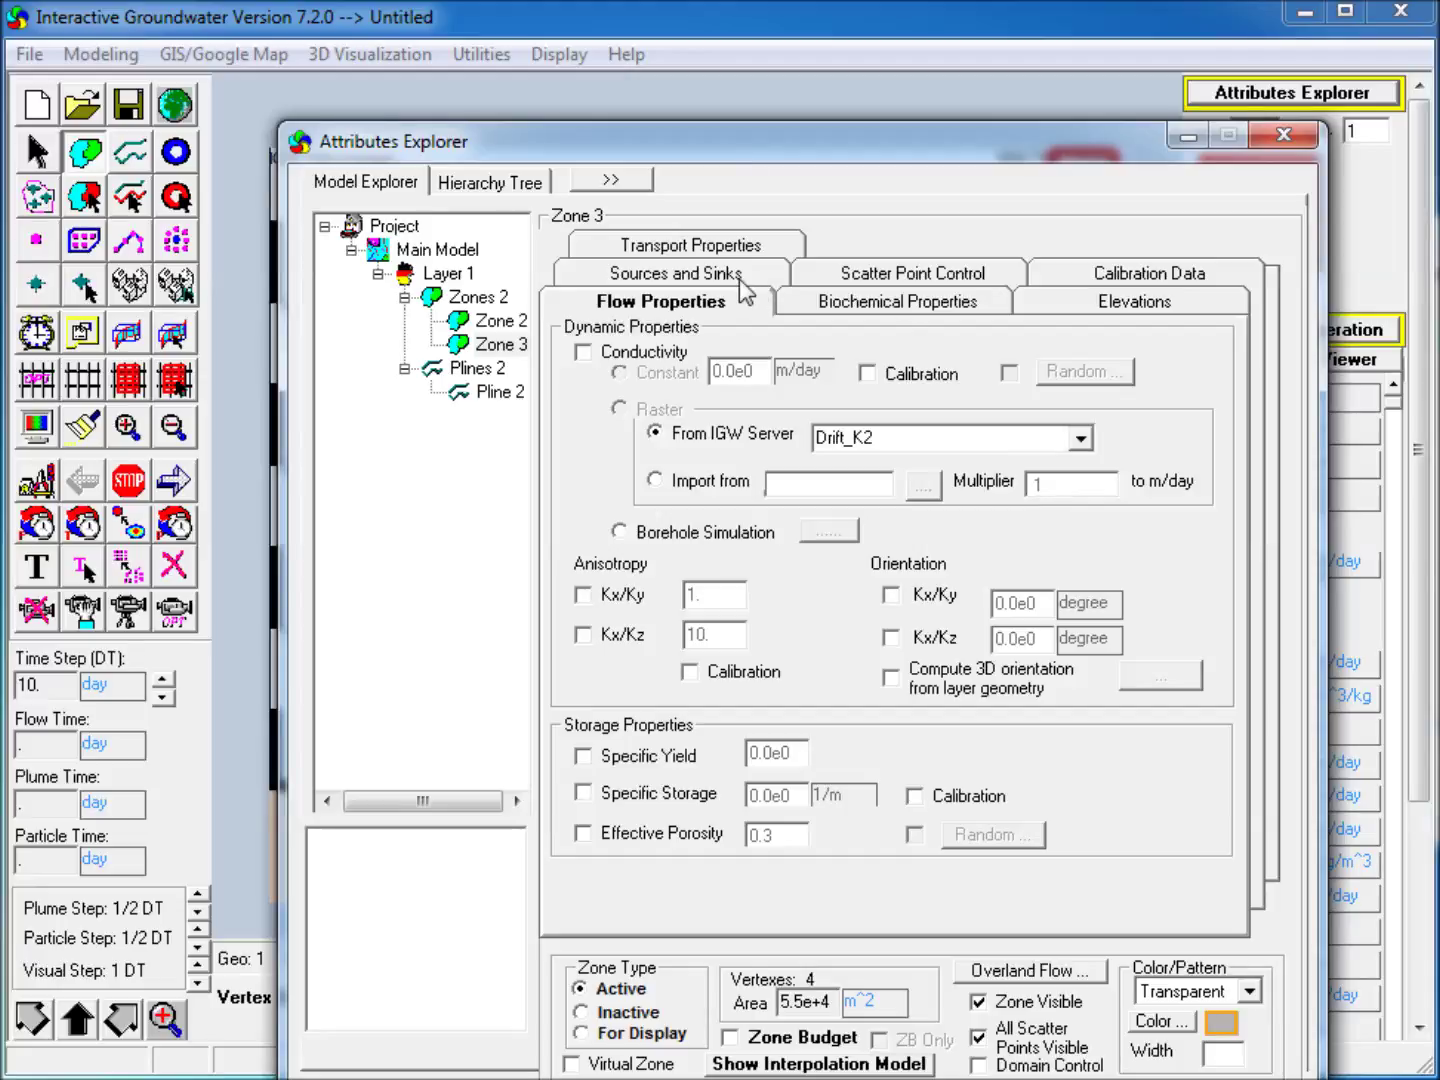
{"action": "left_click", "coordinate": [745, 290]}
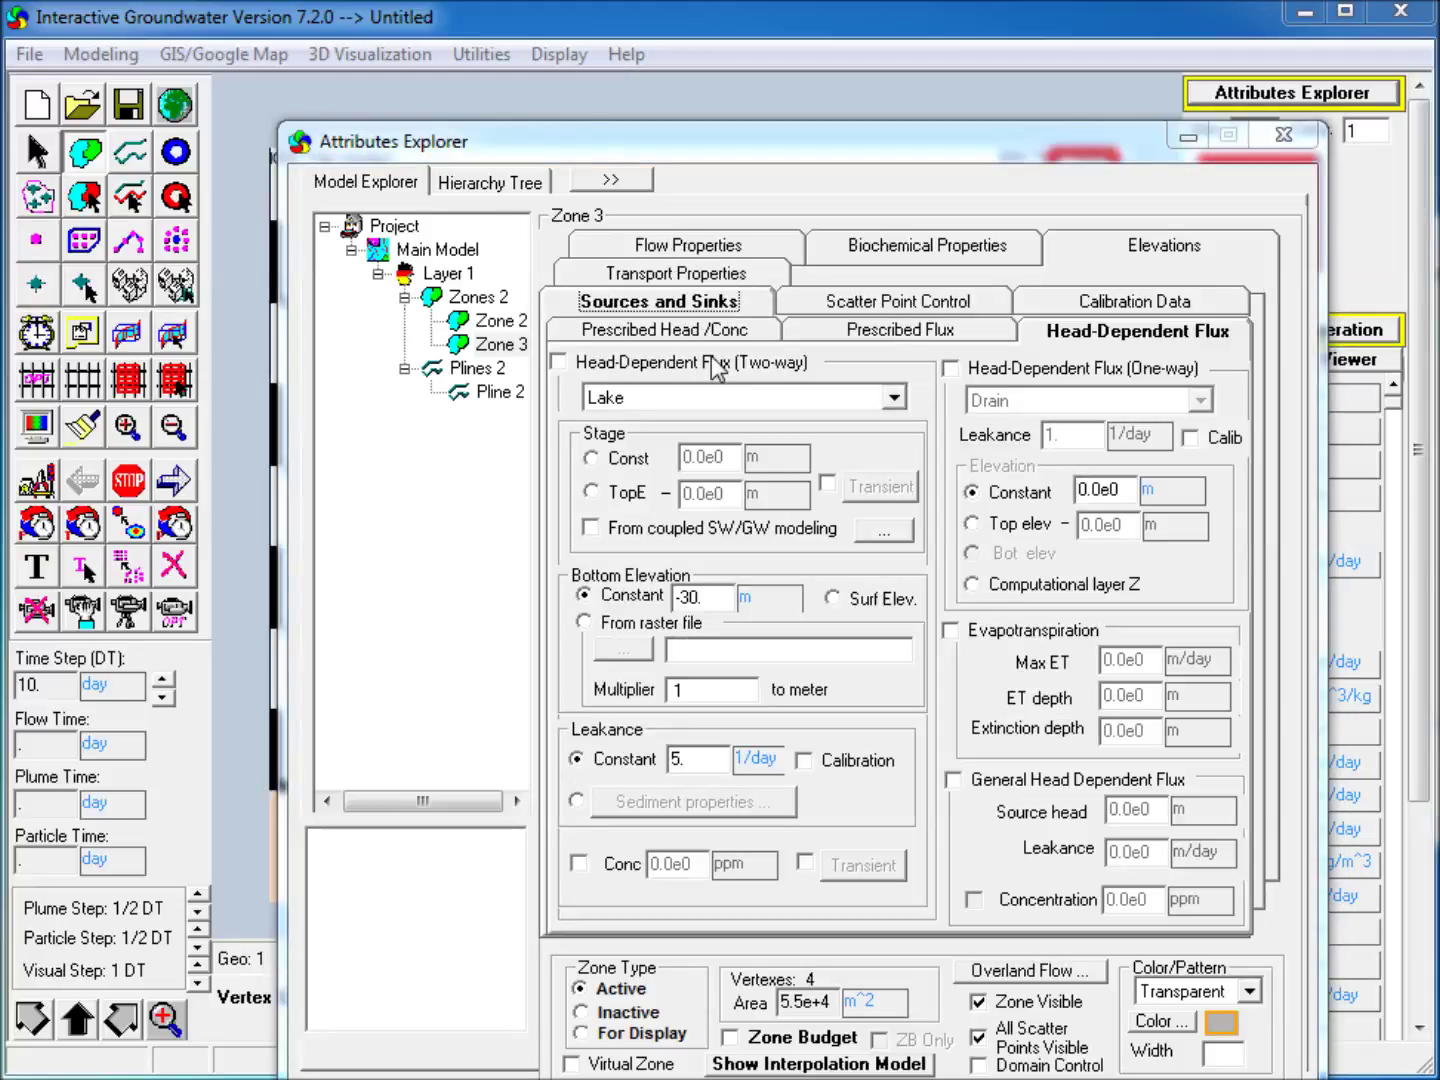
{"action": "left_click", "coordinate": [631, 362]}
{"action": "left_click", "coordinate": [726, 400]}
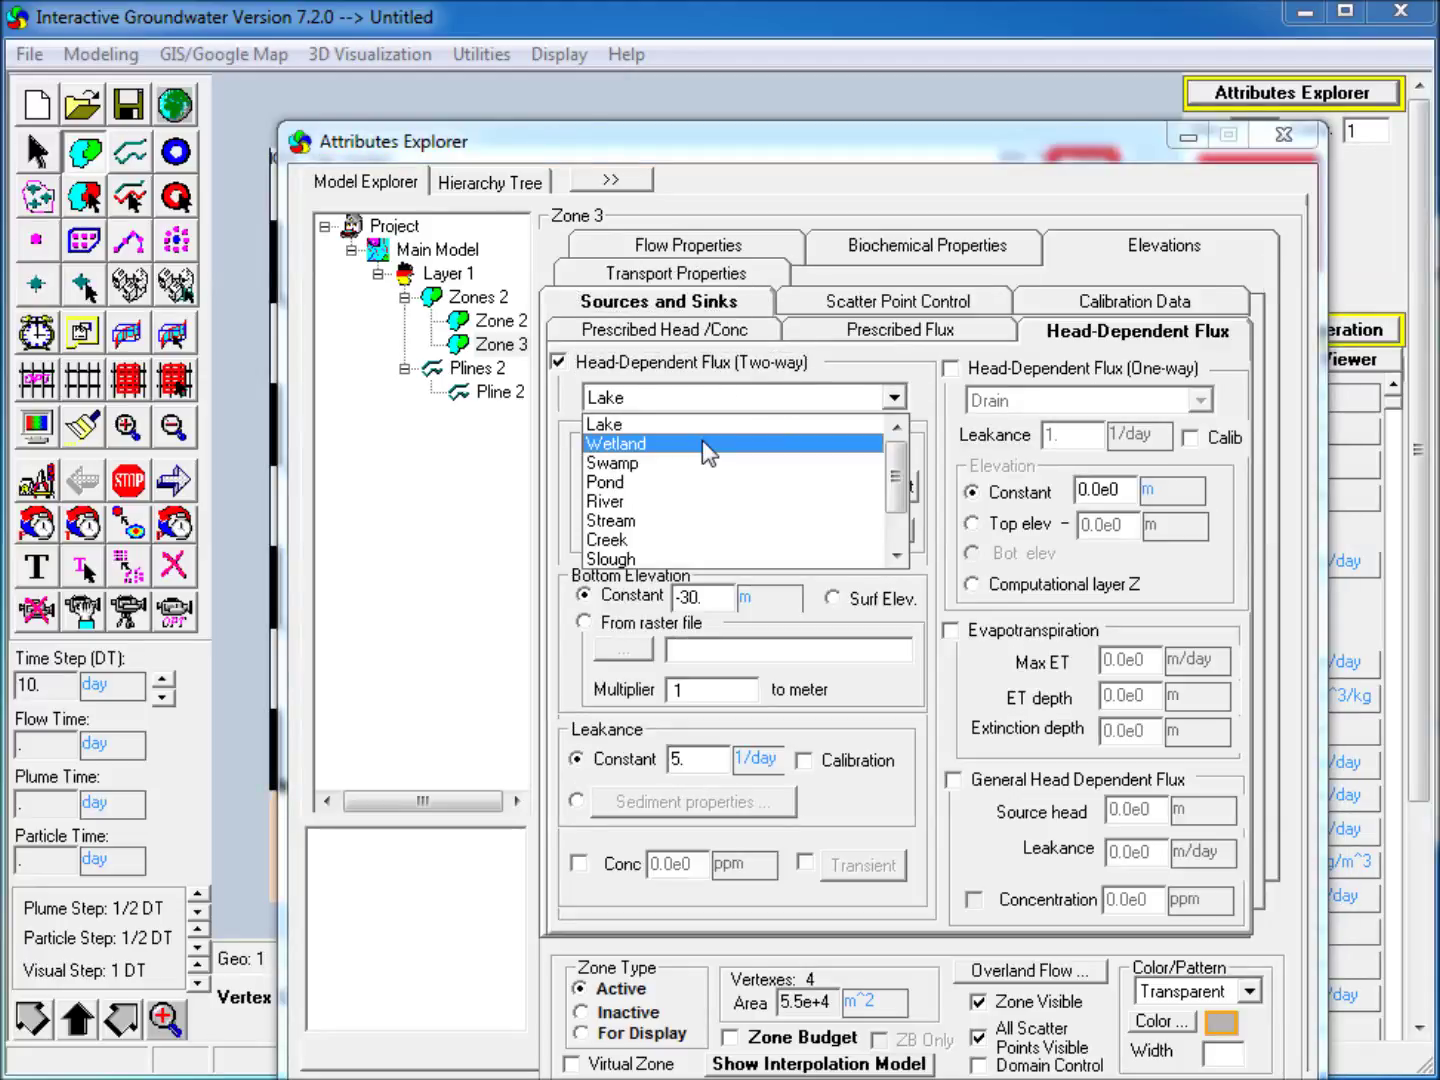
{"action": "left_click", "coordinate": [637, 502]}
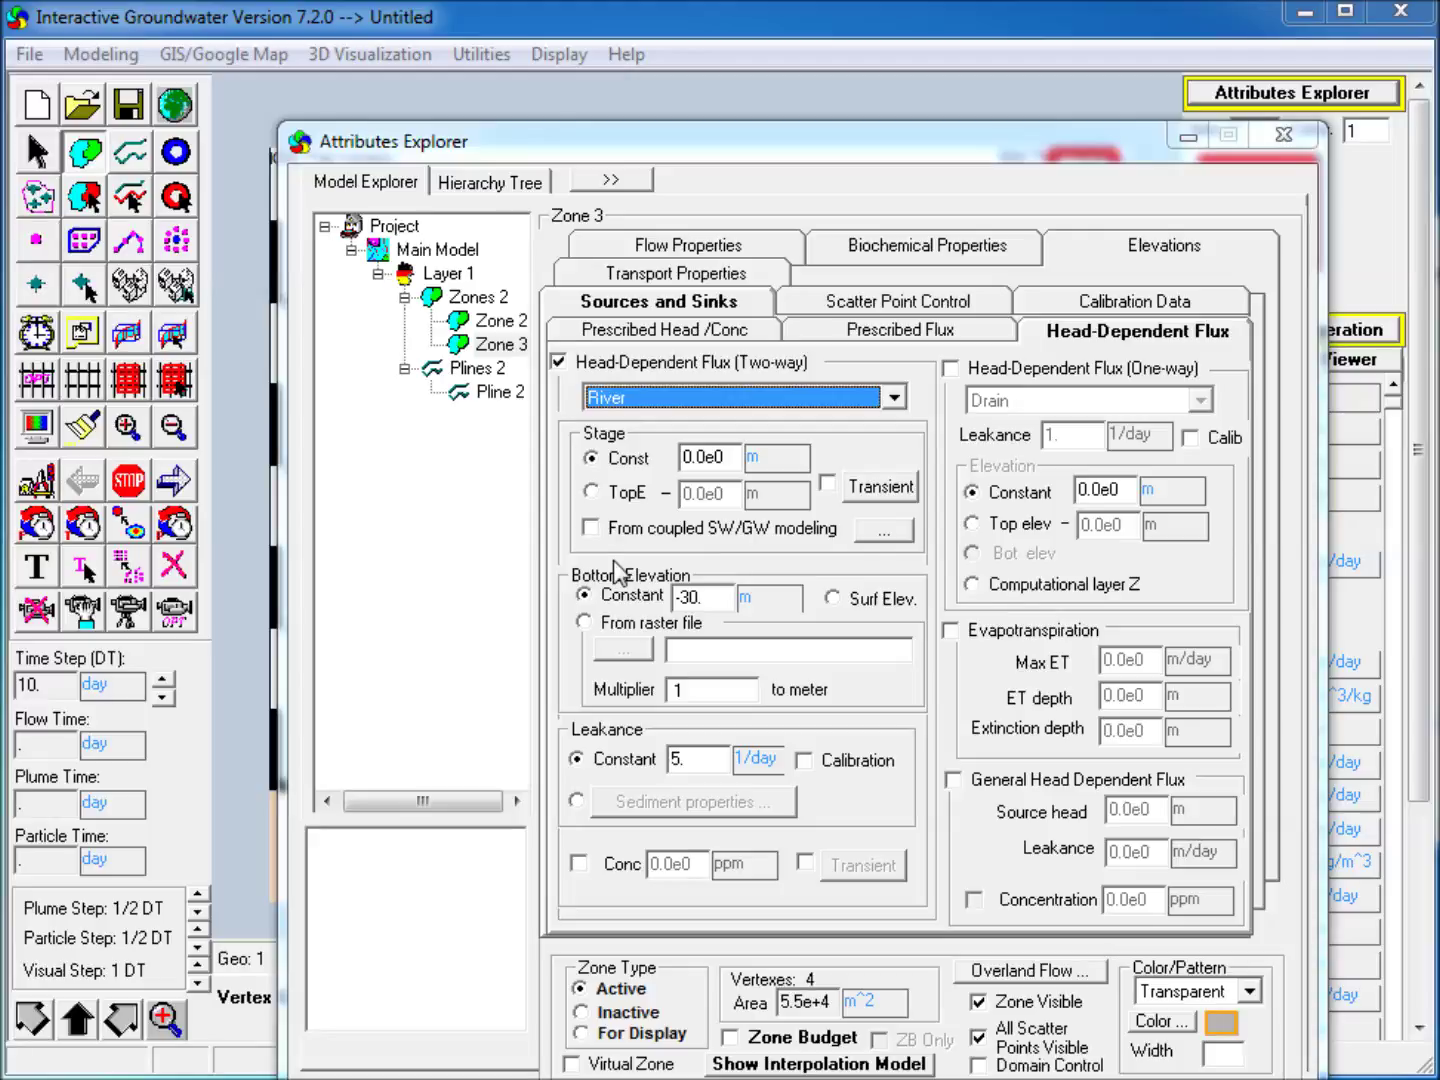
{"action": "left_click_drag", "start_coordinate": [706, 599], "coordinate": [624, 602]}
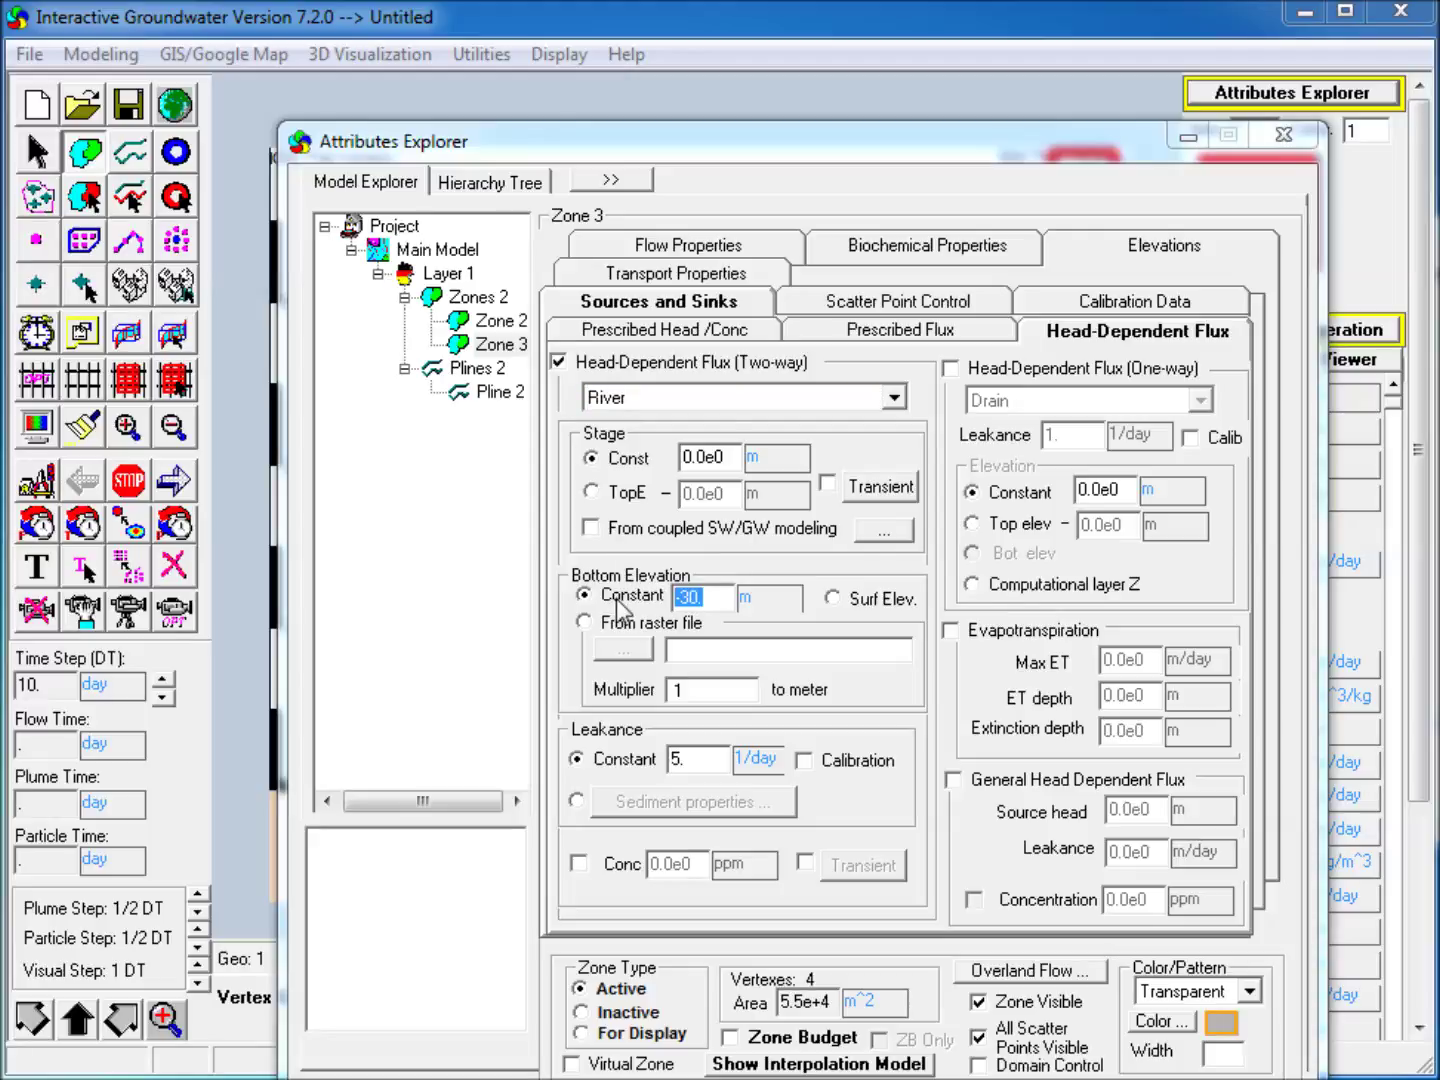
{"action": "type", "text": "-6"}
{"action": "left_click", "coordinate": [1188, 137]}
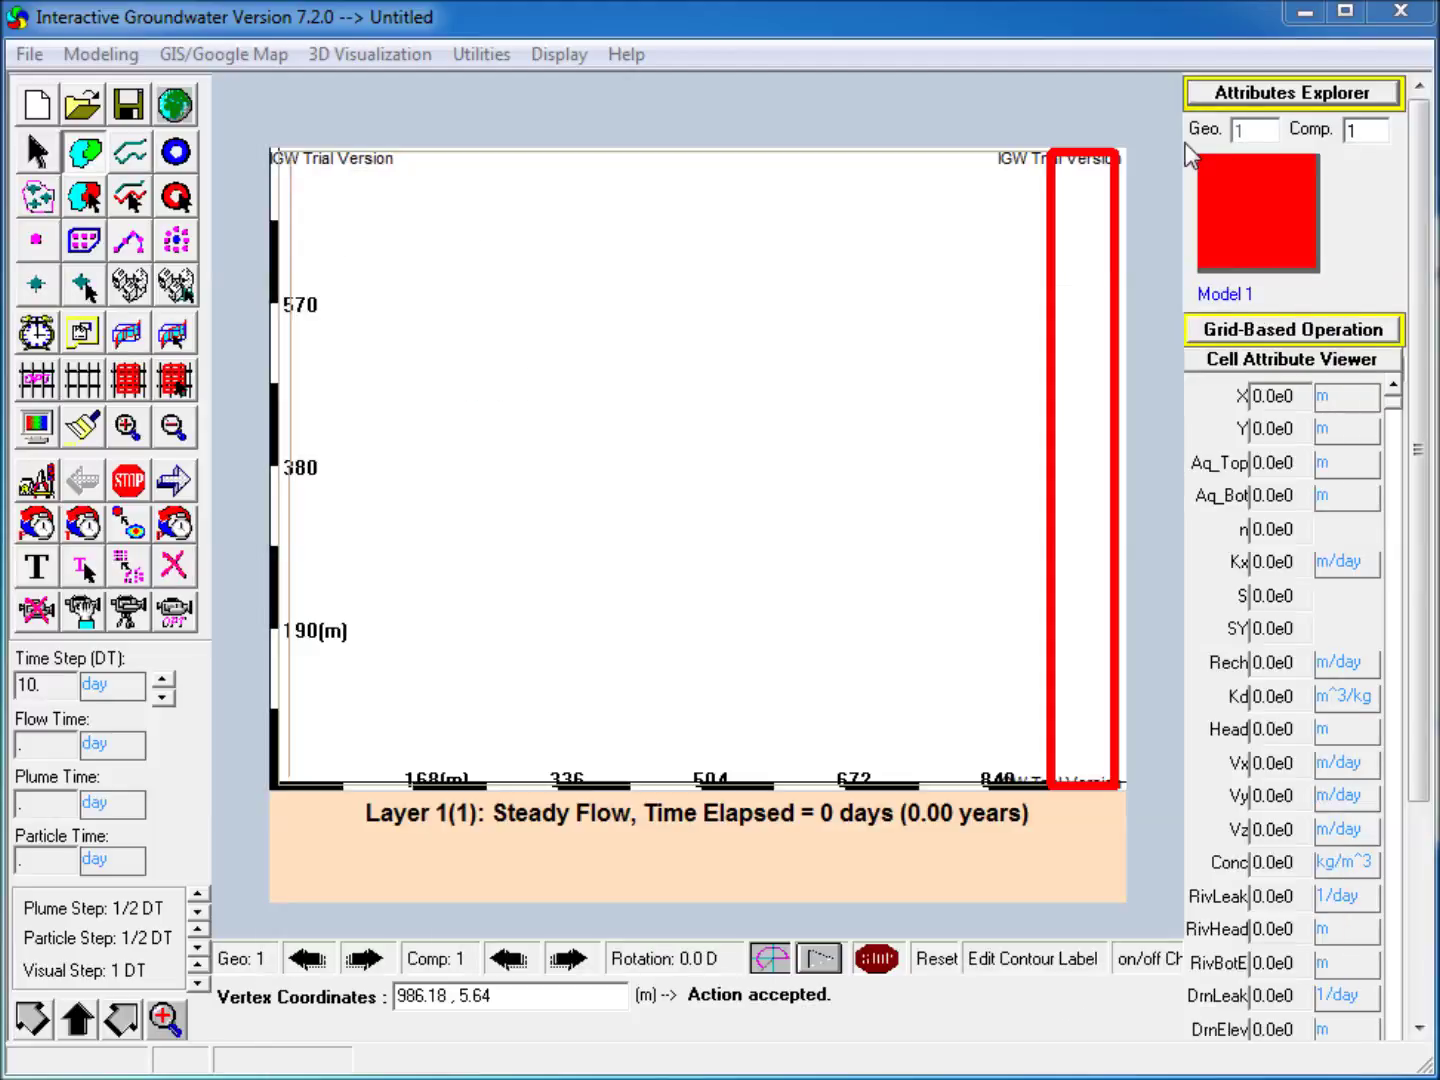
Step: Discretize the model into grid cells and run the steady flow simulation
{"action": "left_click", "coordinate": [38, 382]}
{"action": "left_click", "coordinate": [985, 700]}
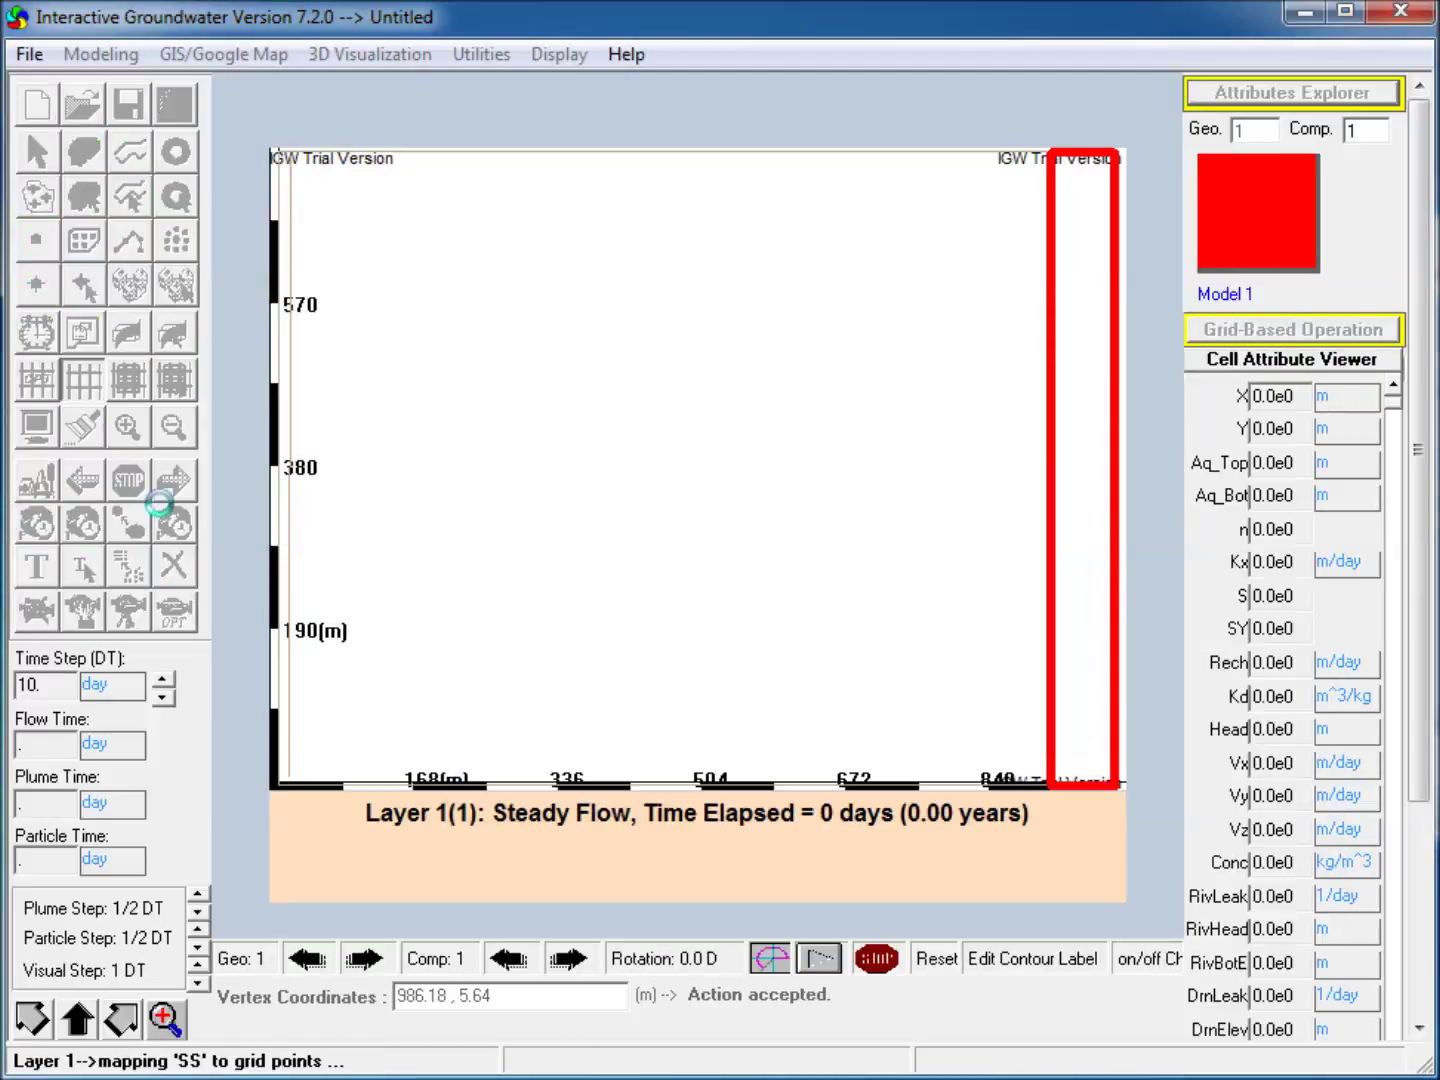
{"action": "left_click", "coordinate": [174, 484]}
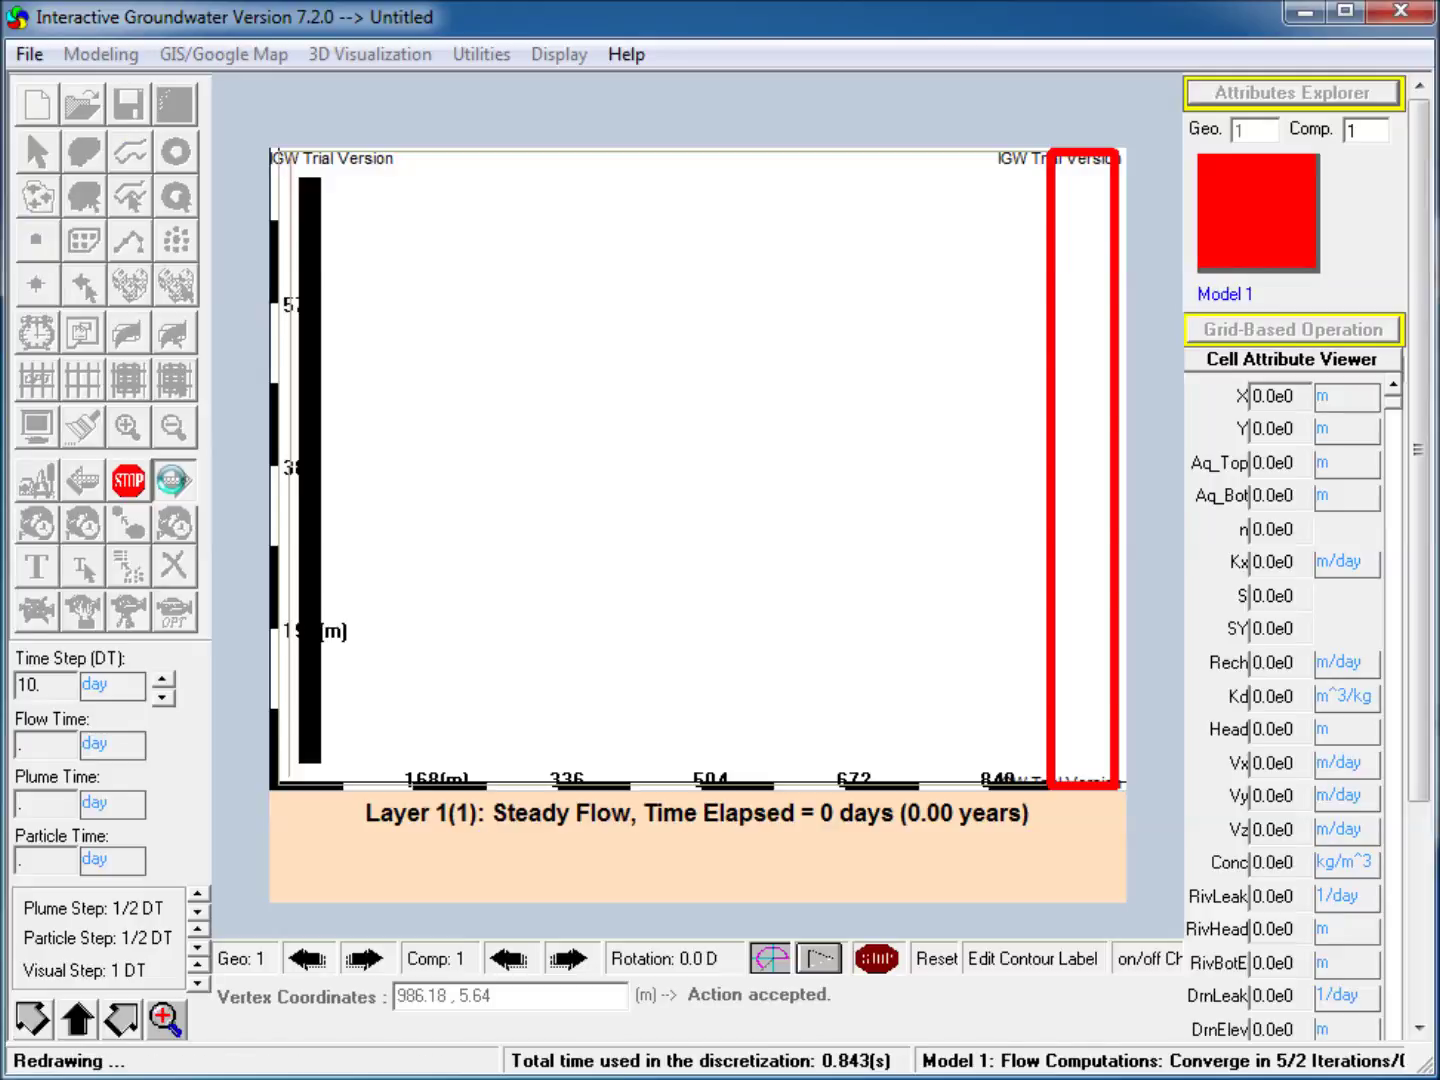
{"action": "left_click", "coordinate": [591, 558]}
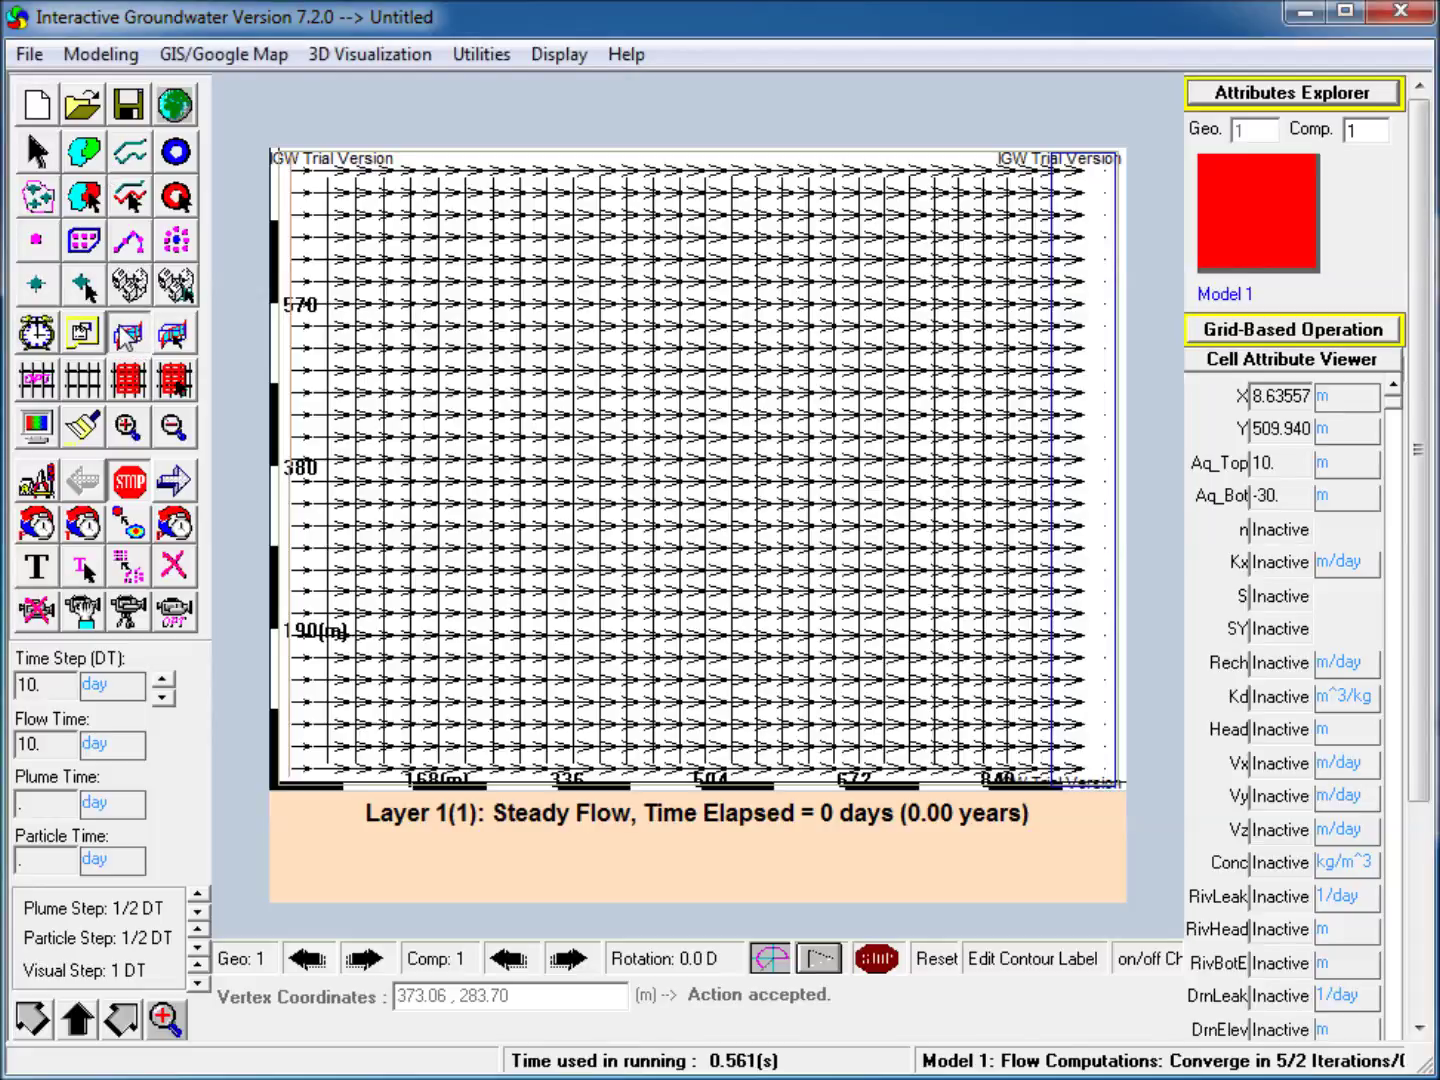
Step: Create a horizontal cross-section from about (449, 411) m to (974, 410) m through the river, and fit its shortened window below the map
{"action": "left_click", "coordinate": [654, 438]}
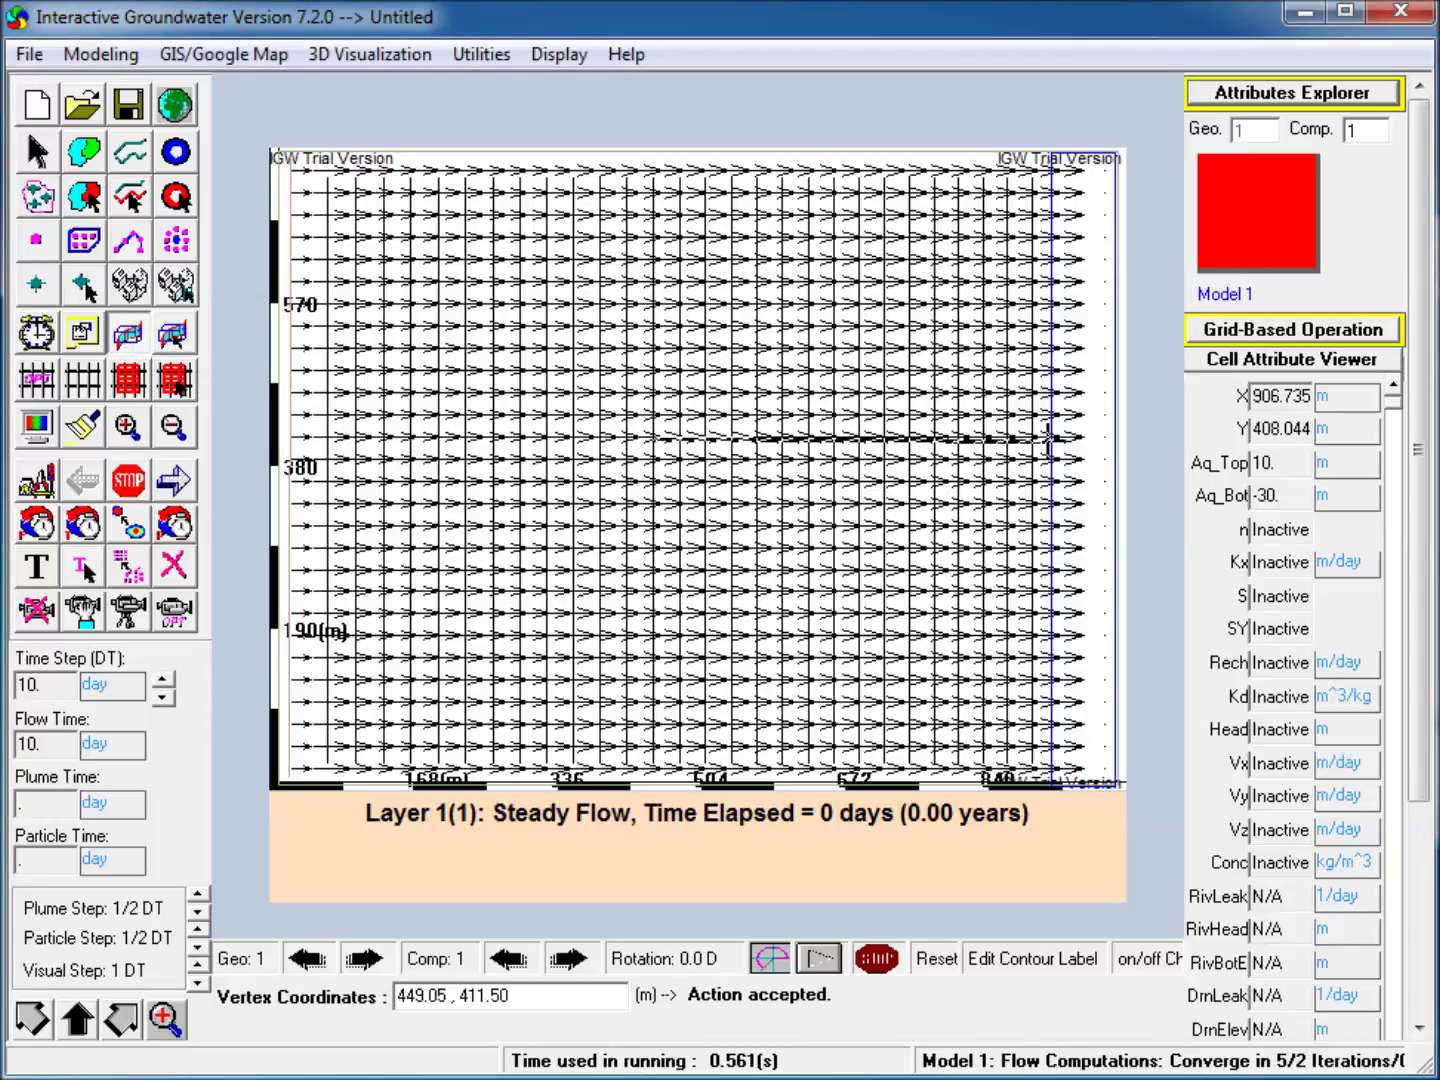
{"action": "double_click", "coordinate": [1103, 438]}
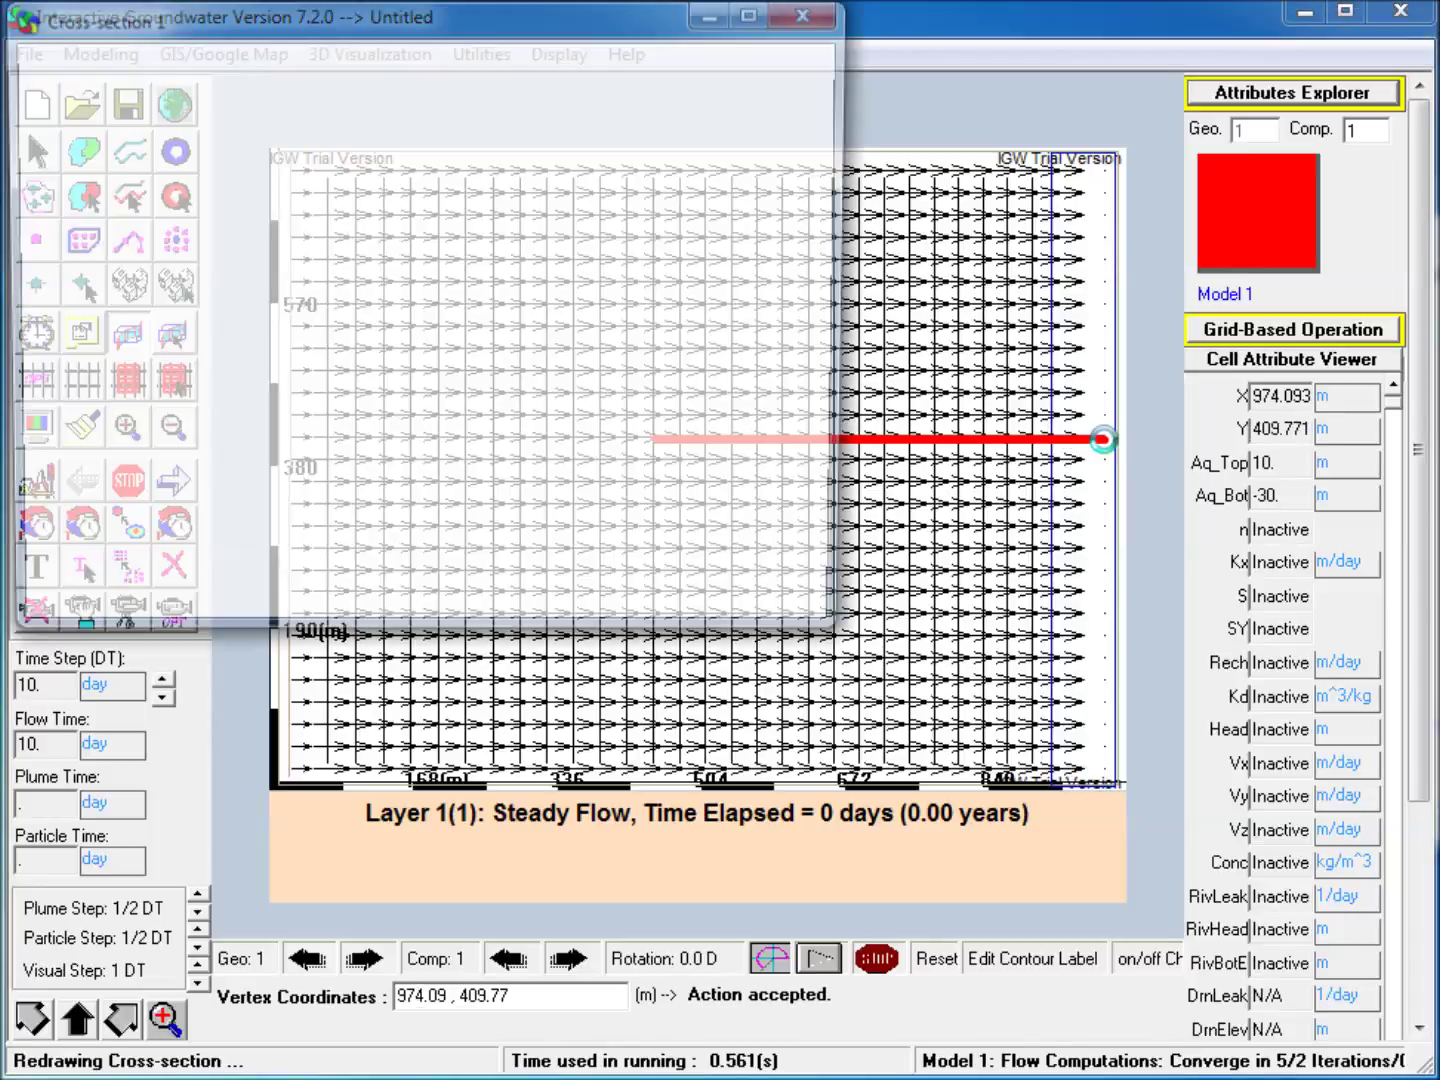
{"action": "left_click", "coordinate": [690, 113]}
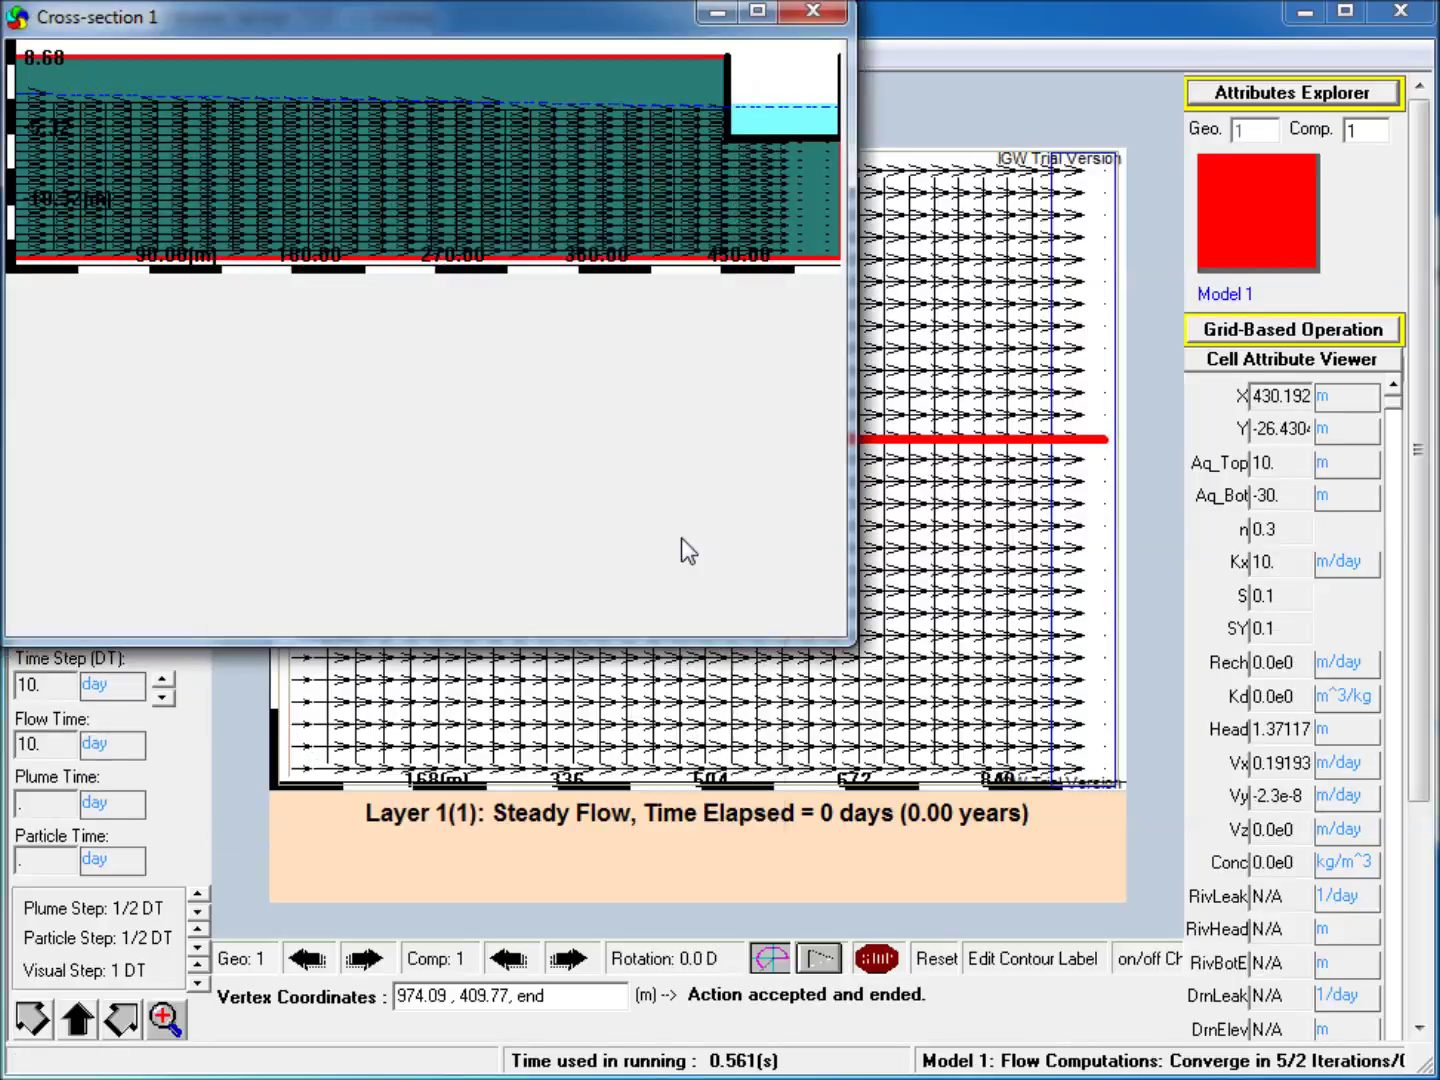
{"action": "left_click_drag", "start_coordinate": [641, 648], "coordinate": [625, 300]}
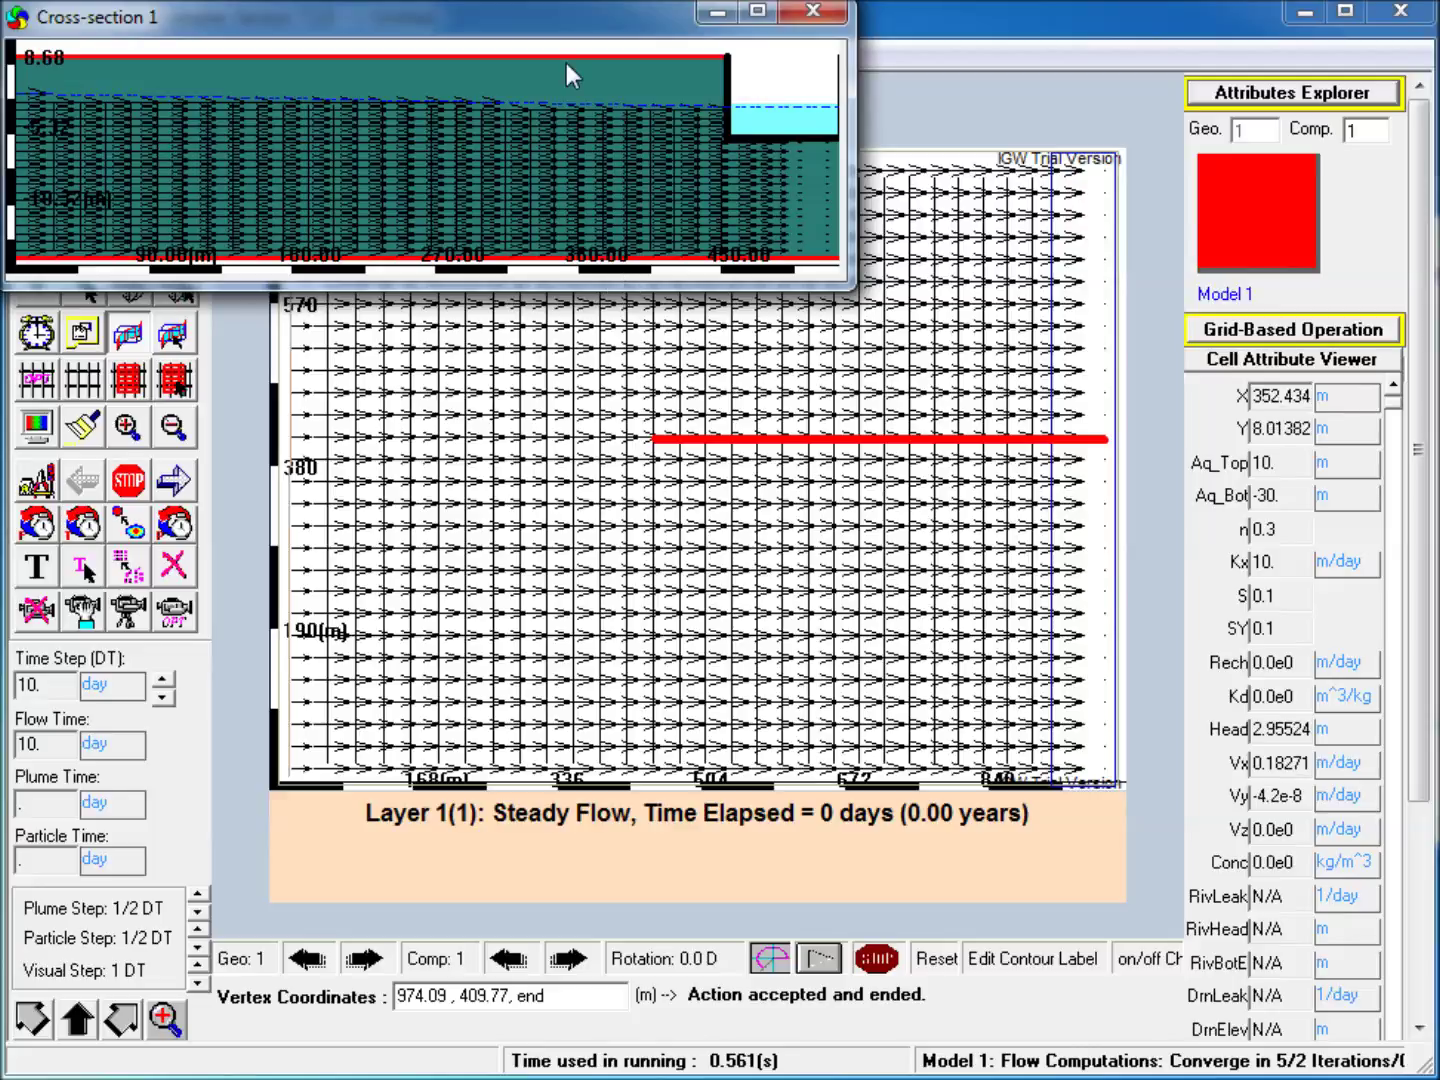
{"action": "left_click_drag", "start_coordinate": [560, 33], "coordinate": [565, 684]}
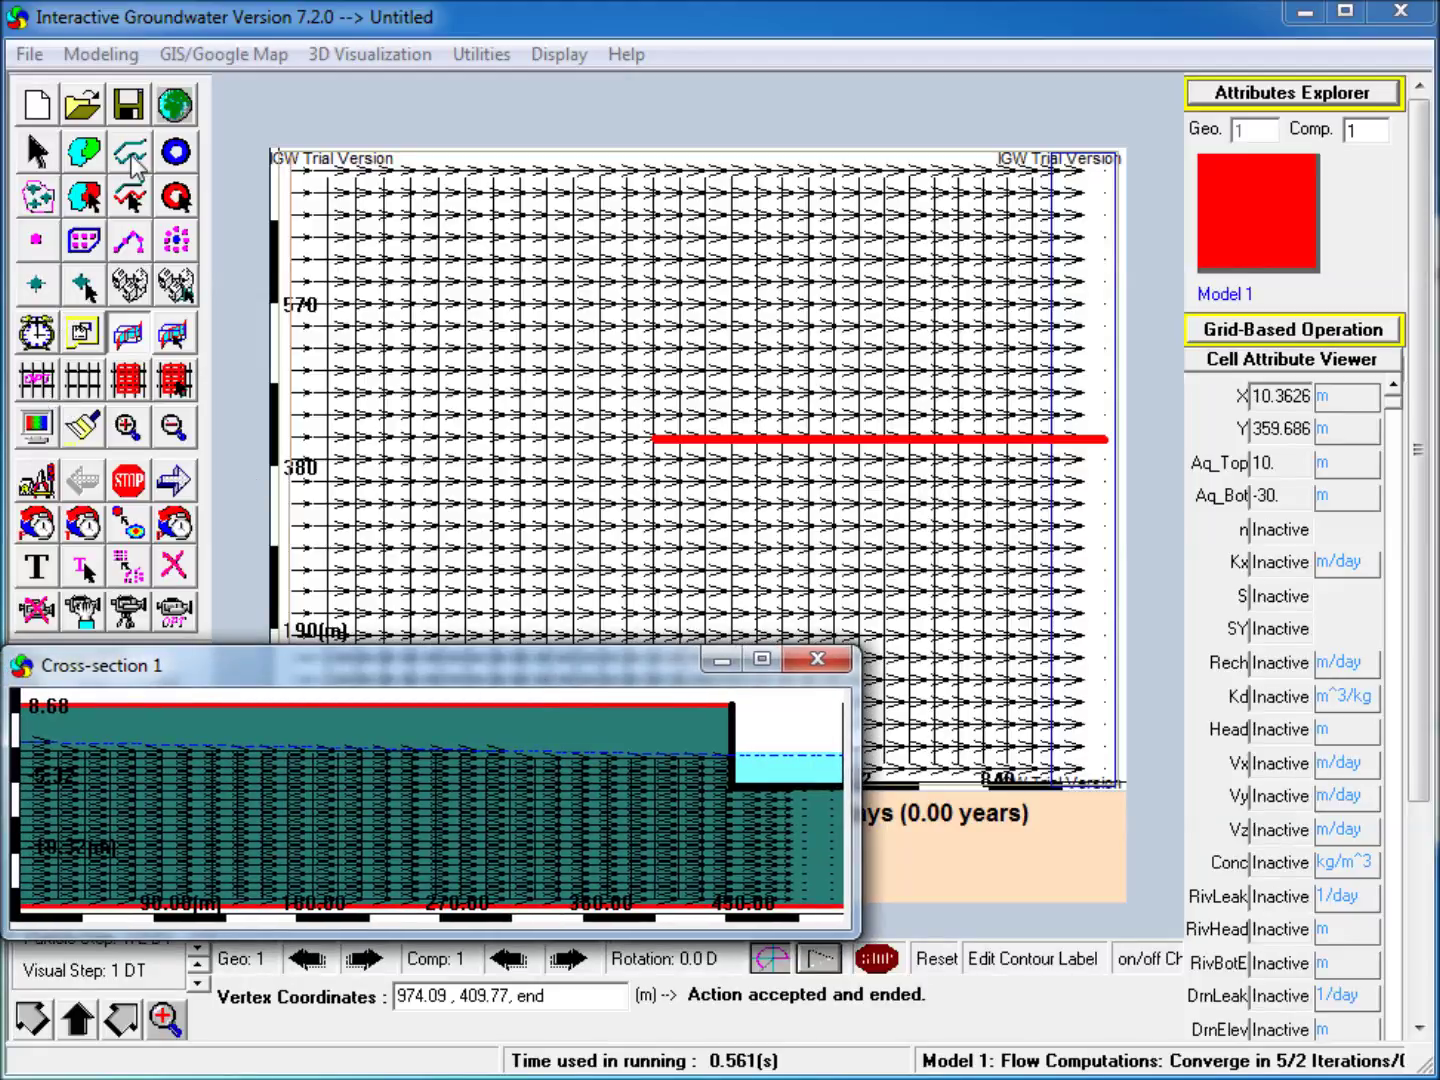
Step: Draw a rounded polygon zone of about 1.6e4 m² across the middle of the cross-section line
{"action": "left_click", "coordinate": [85, 152]}
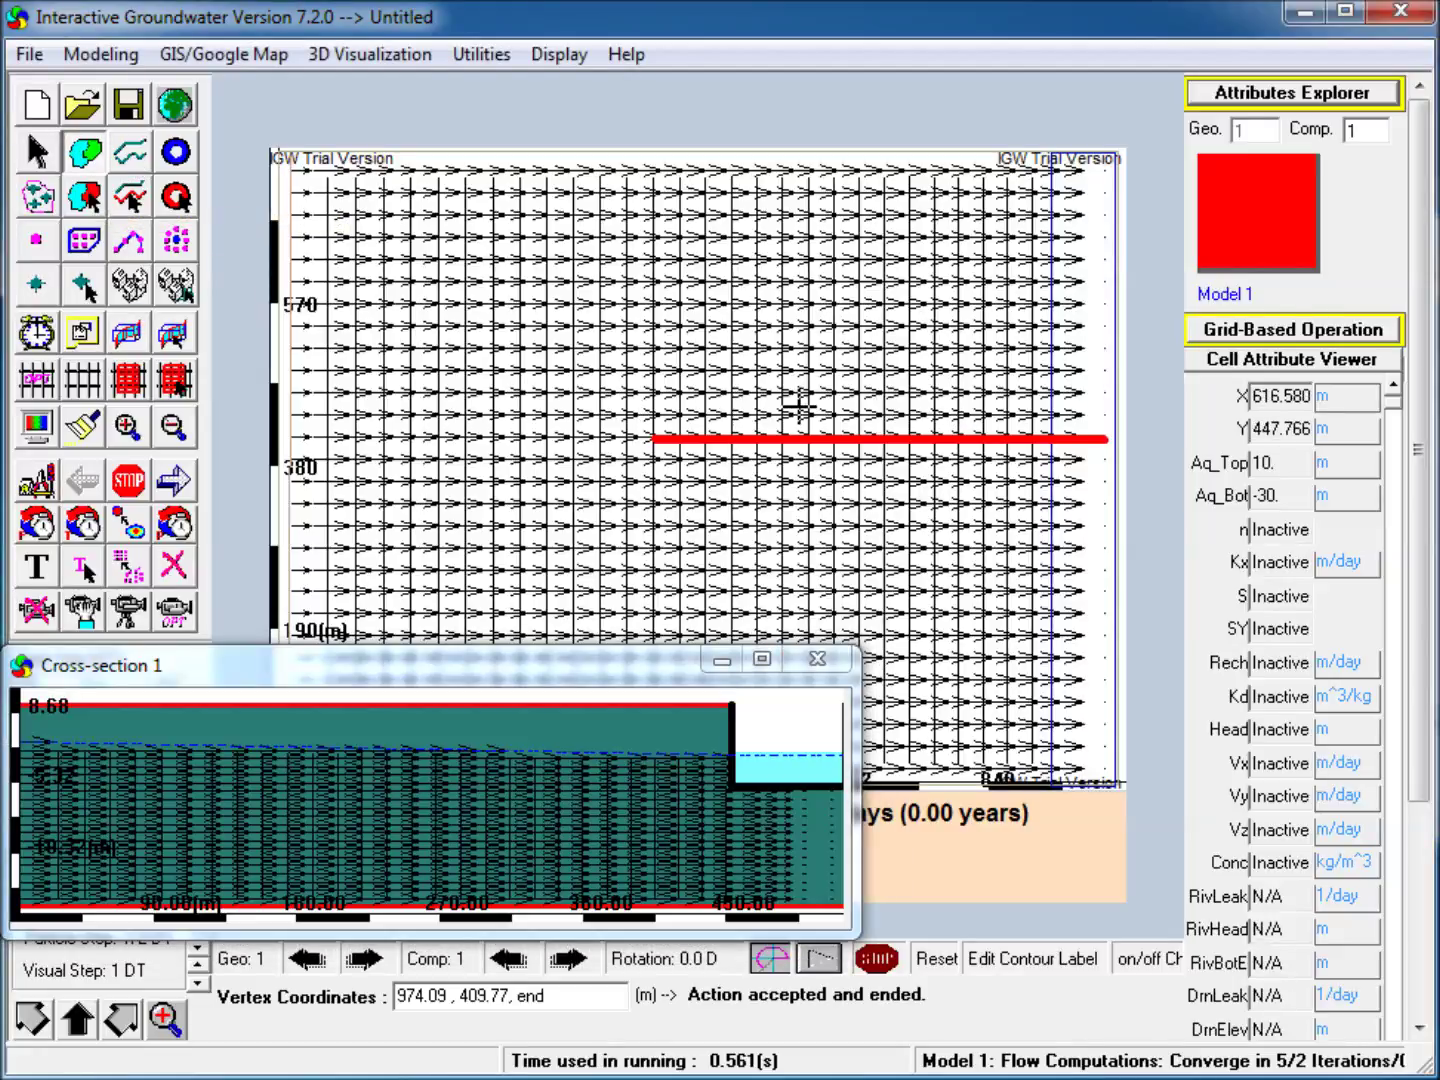
{"action": "left_click", "coordinate": [862, 393]}
{"action": "left_click", "coordinate": [802, 471]}
{"action": "left_click", "coordinate": [840, 499]}
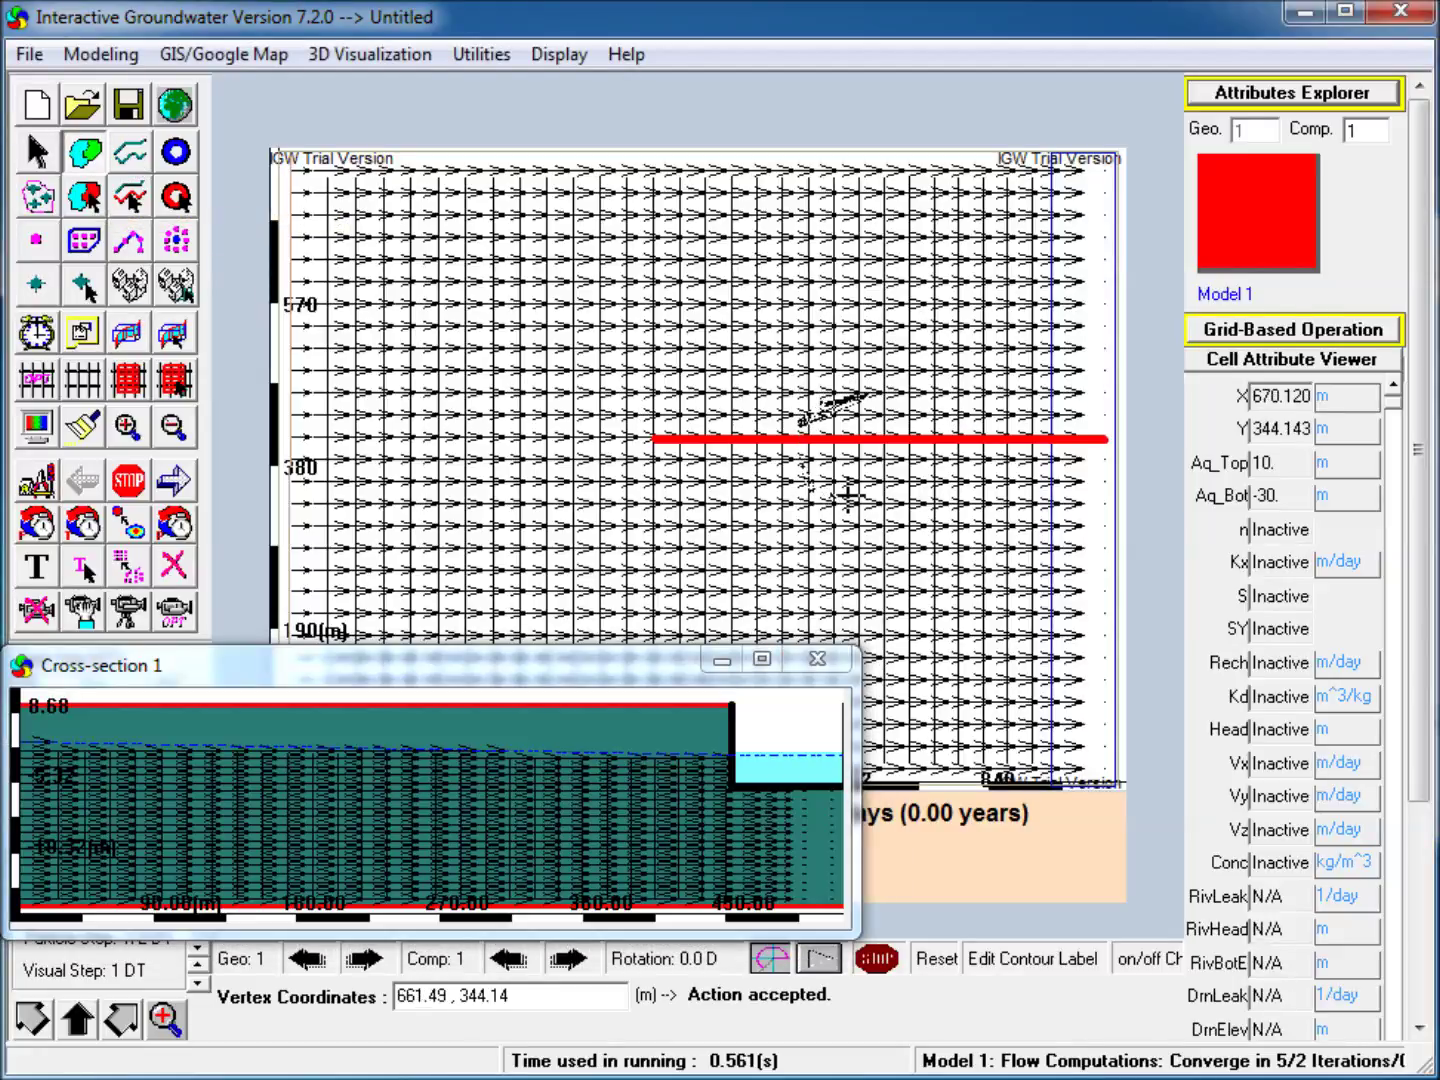
{"action": "left_click", "coordinate": [867, 499]}
{"action": "left_click", "coordinate": [937, 424]}
{"action": "left_click", "coordinate": [938, 396]}
{"action": "double_click", "coordinate": [917, 394]}
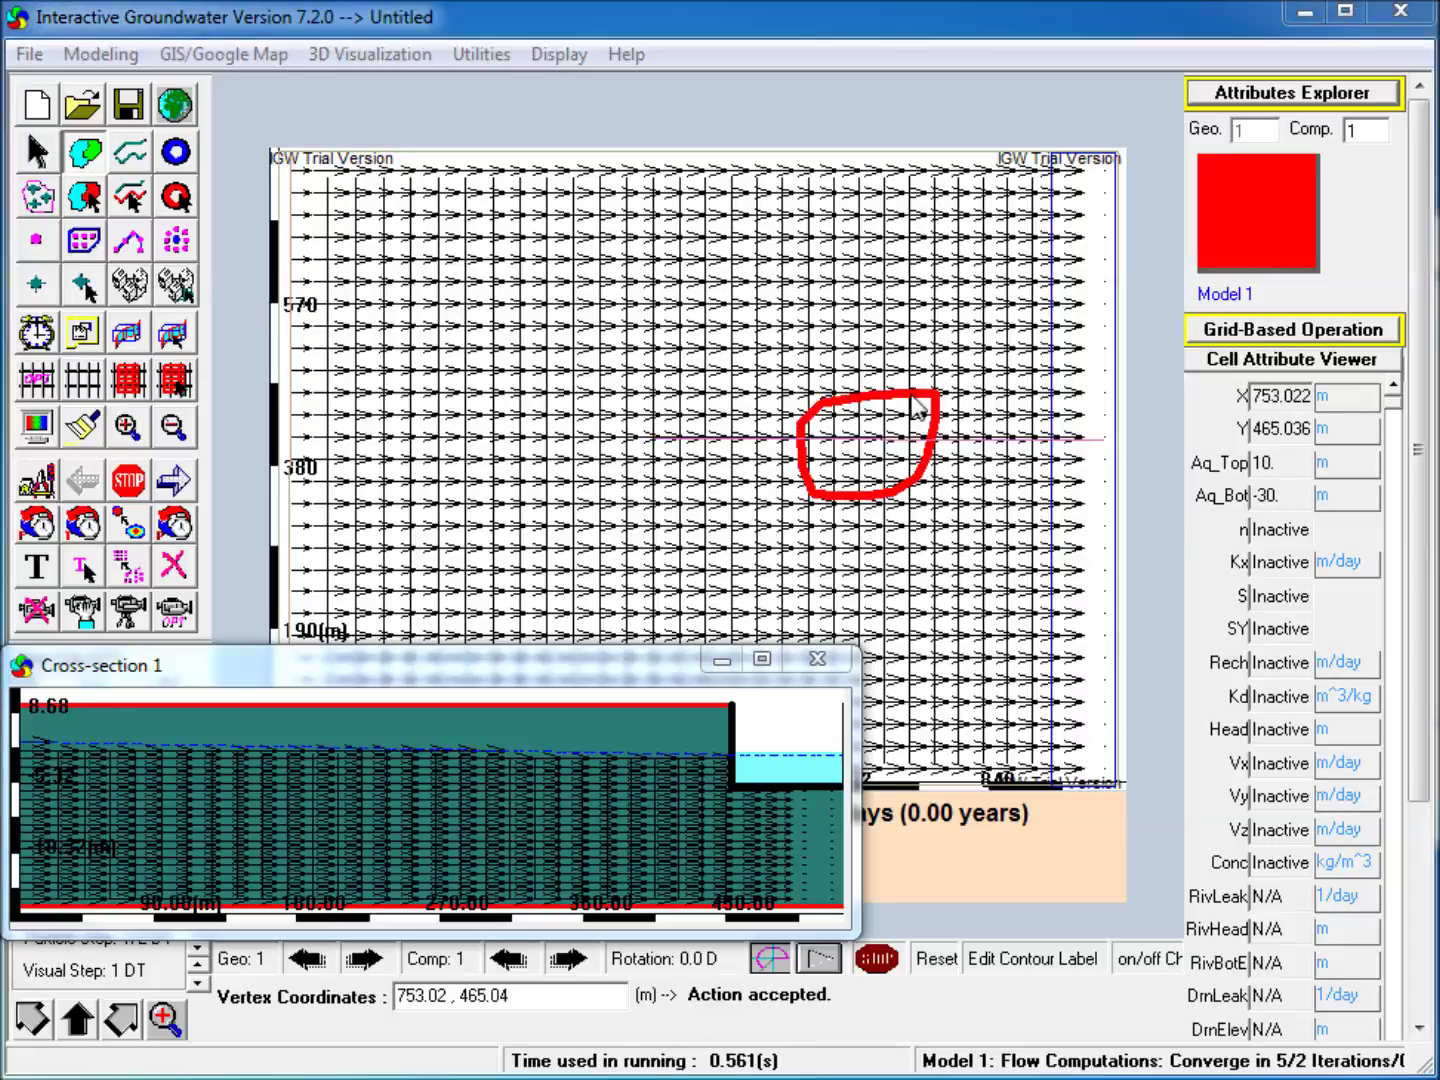
Step: Assign the new polygon zone a two-way Lake head-dependent flux with a constant stage of -0.5 m and a constant bottom elevation of -5 m
{"action": "left_click", "coordinate": [1268, 97]}
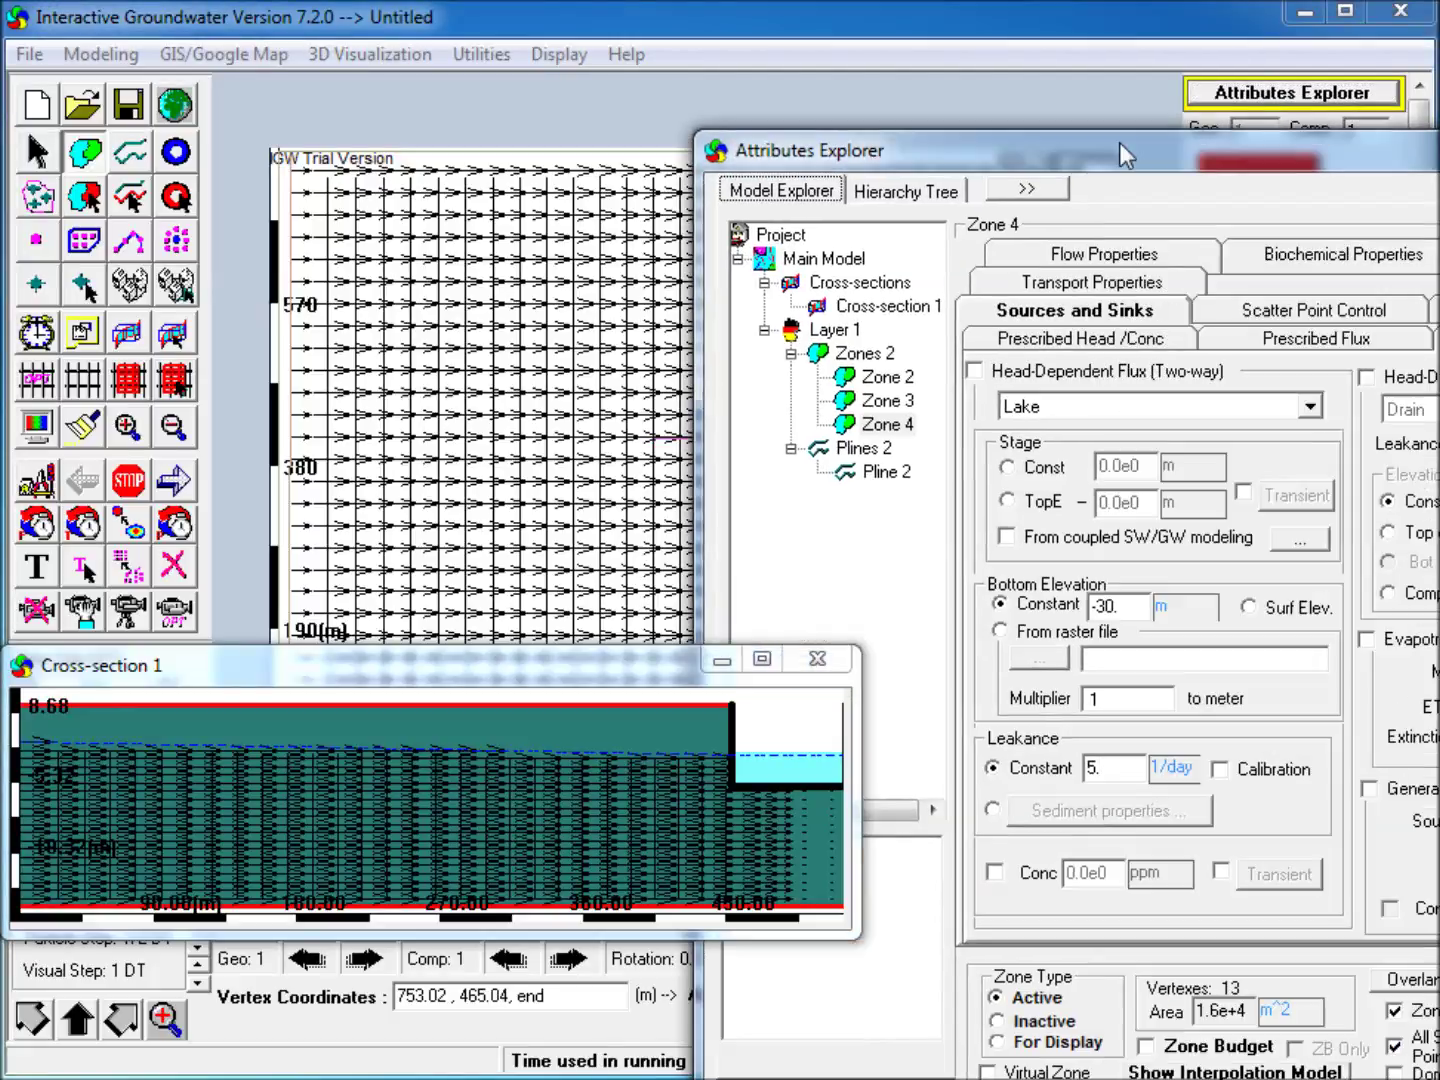
{"action": "left_click_drag", "start_coordinate": [1120, 141], "coordinate": [1049, 56]}
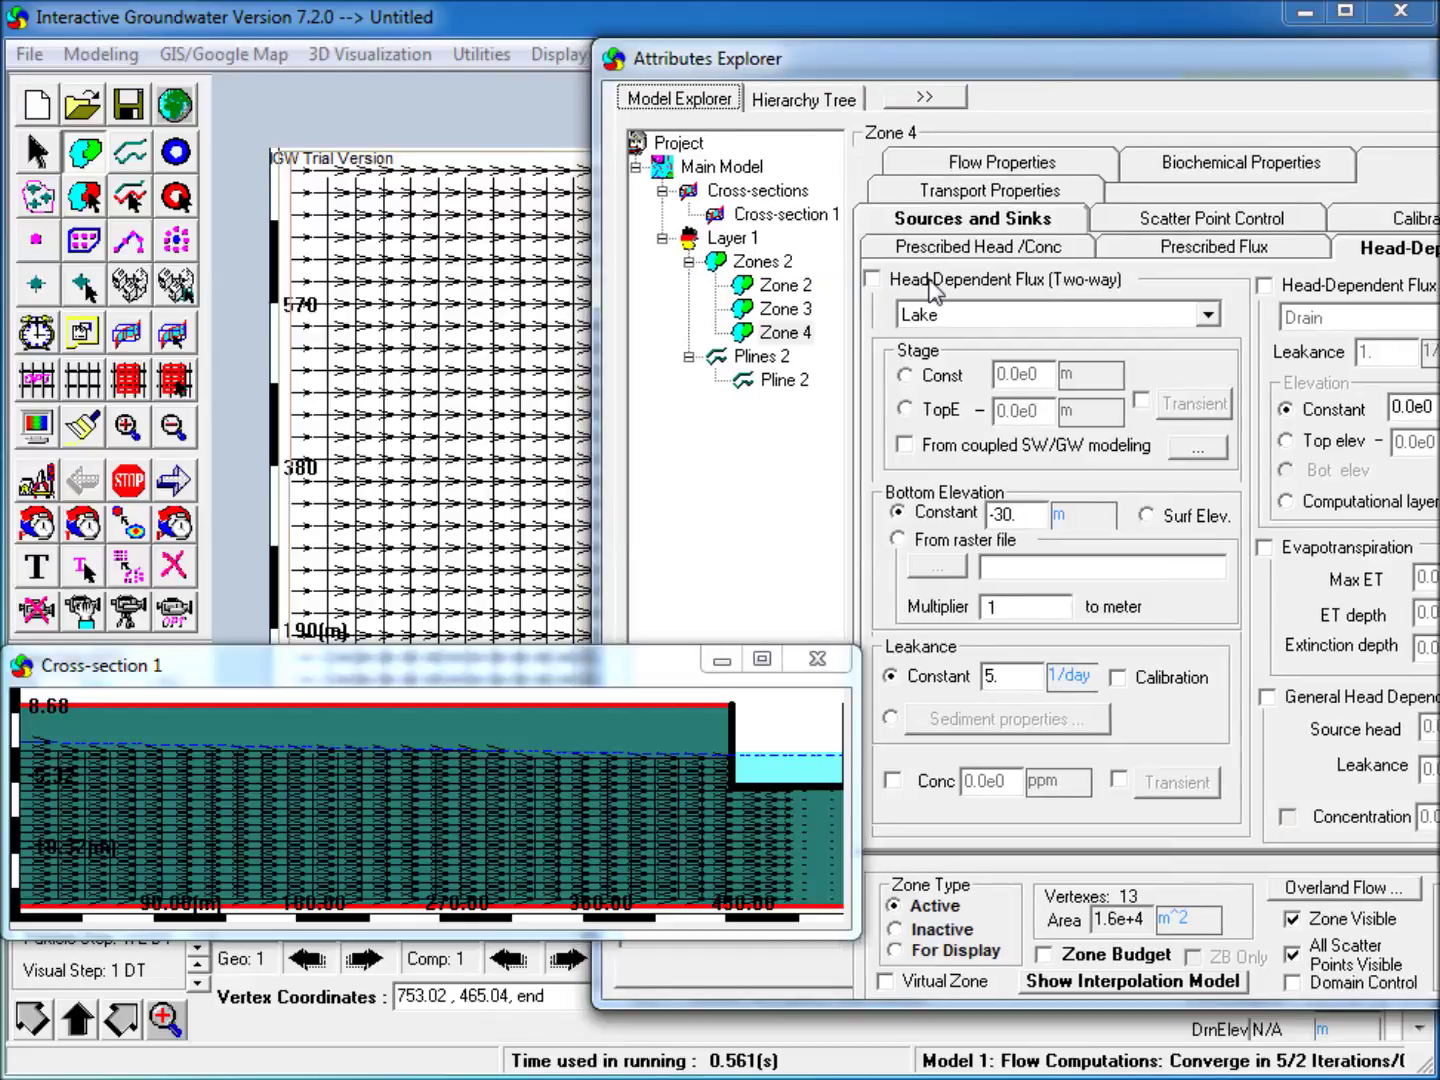
{"action": "left_click", "coordinate": [872, 279]}
{"action": "left_click_drag", "start_coordinate": [1048, 368], "coordinate": [847, 379]}
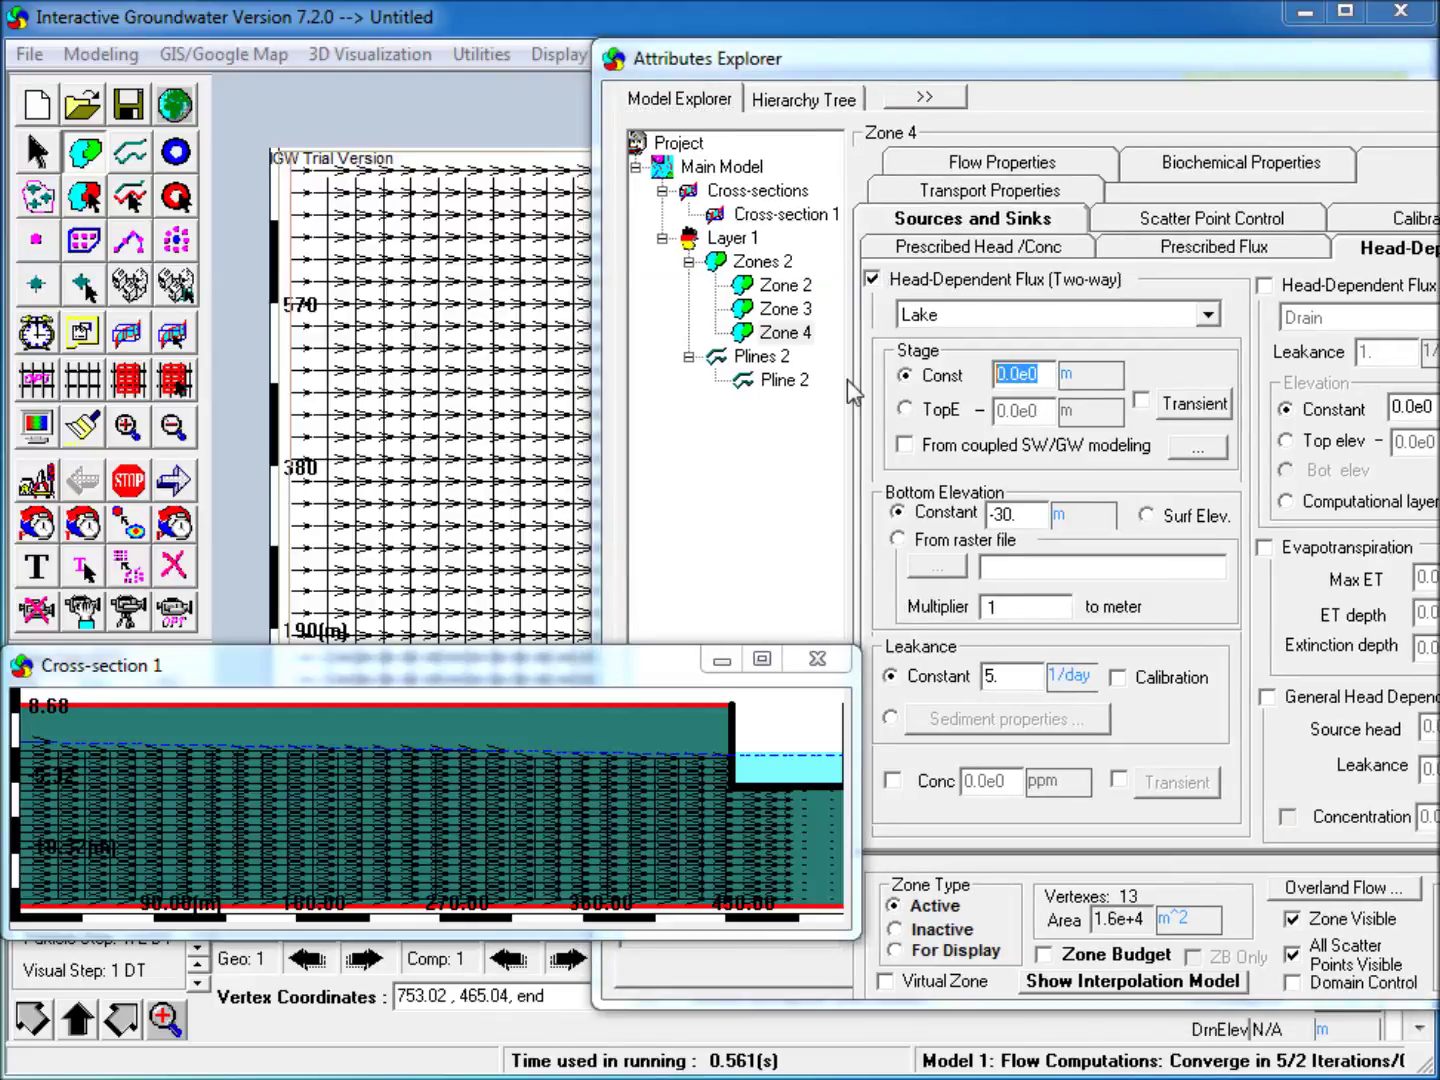
{"action": "type", "text": "-0.5"}
{"action": "left_click_drag", "start_coordinate": [1029, 515], "coordinate": [987, 515]}
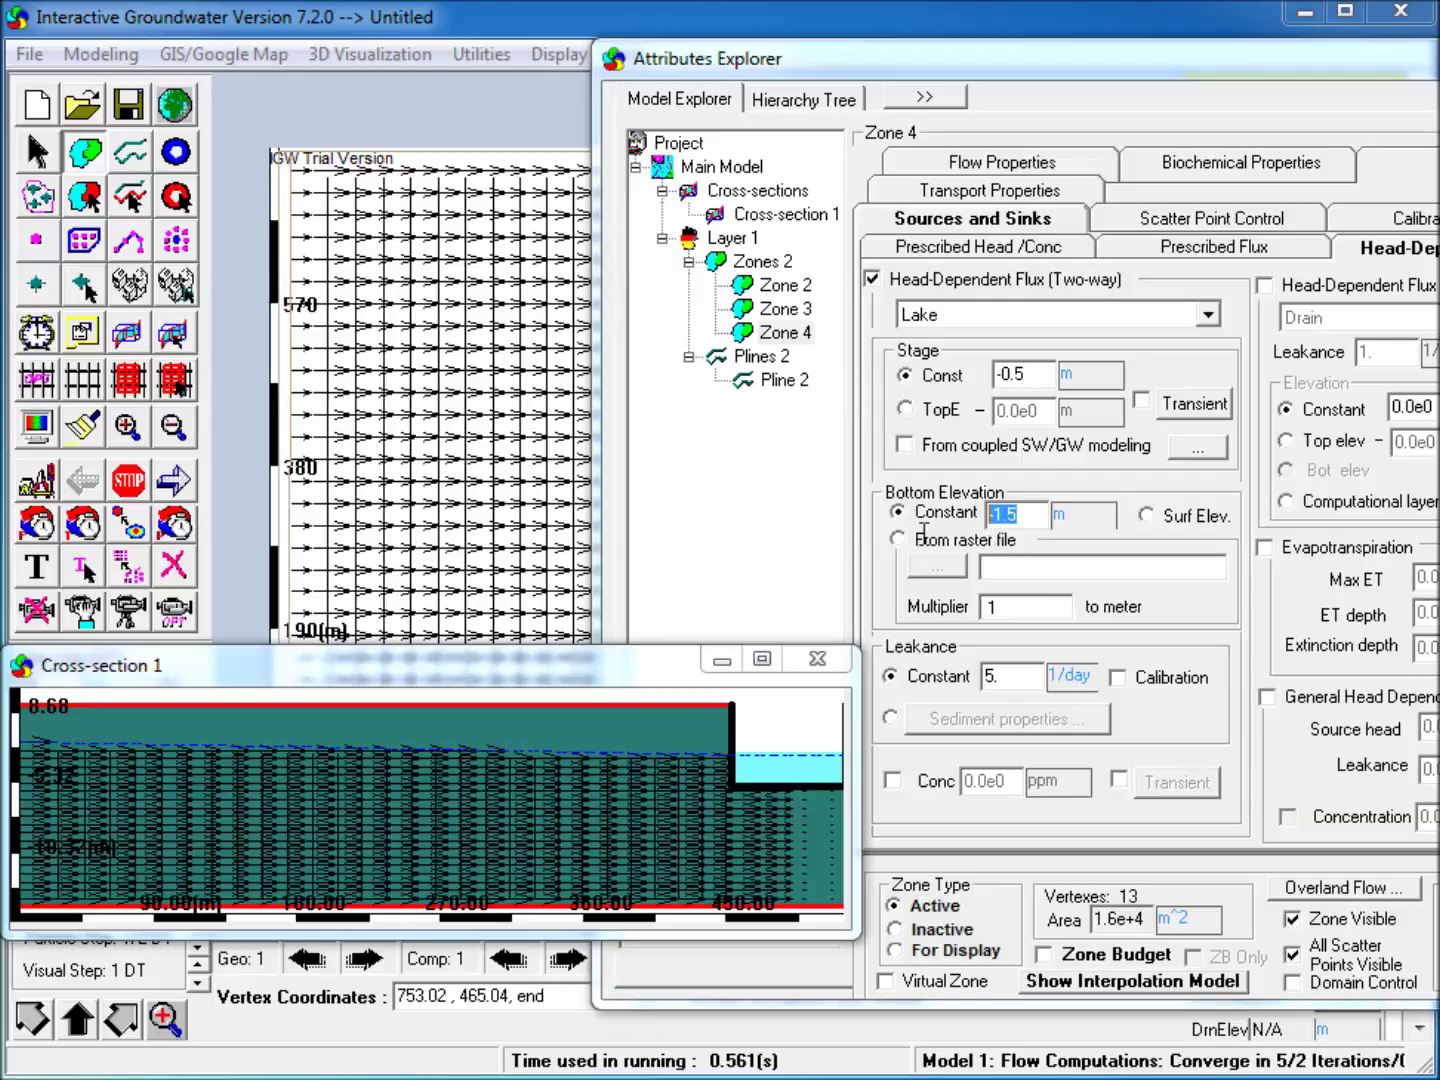
{"action": "type", "text": "-5"}
{"action": "left_click_drag", "start_coordinate": [1291, 70], "coordinate": [1097, 65]}
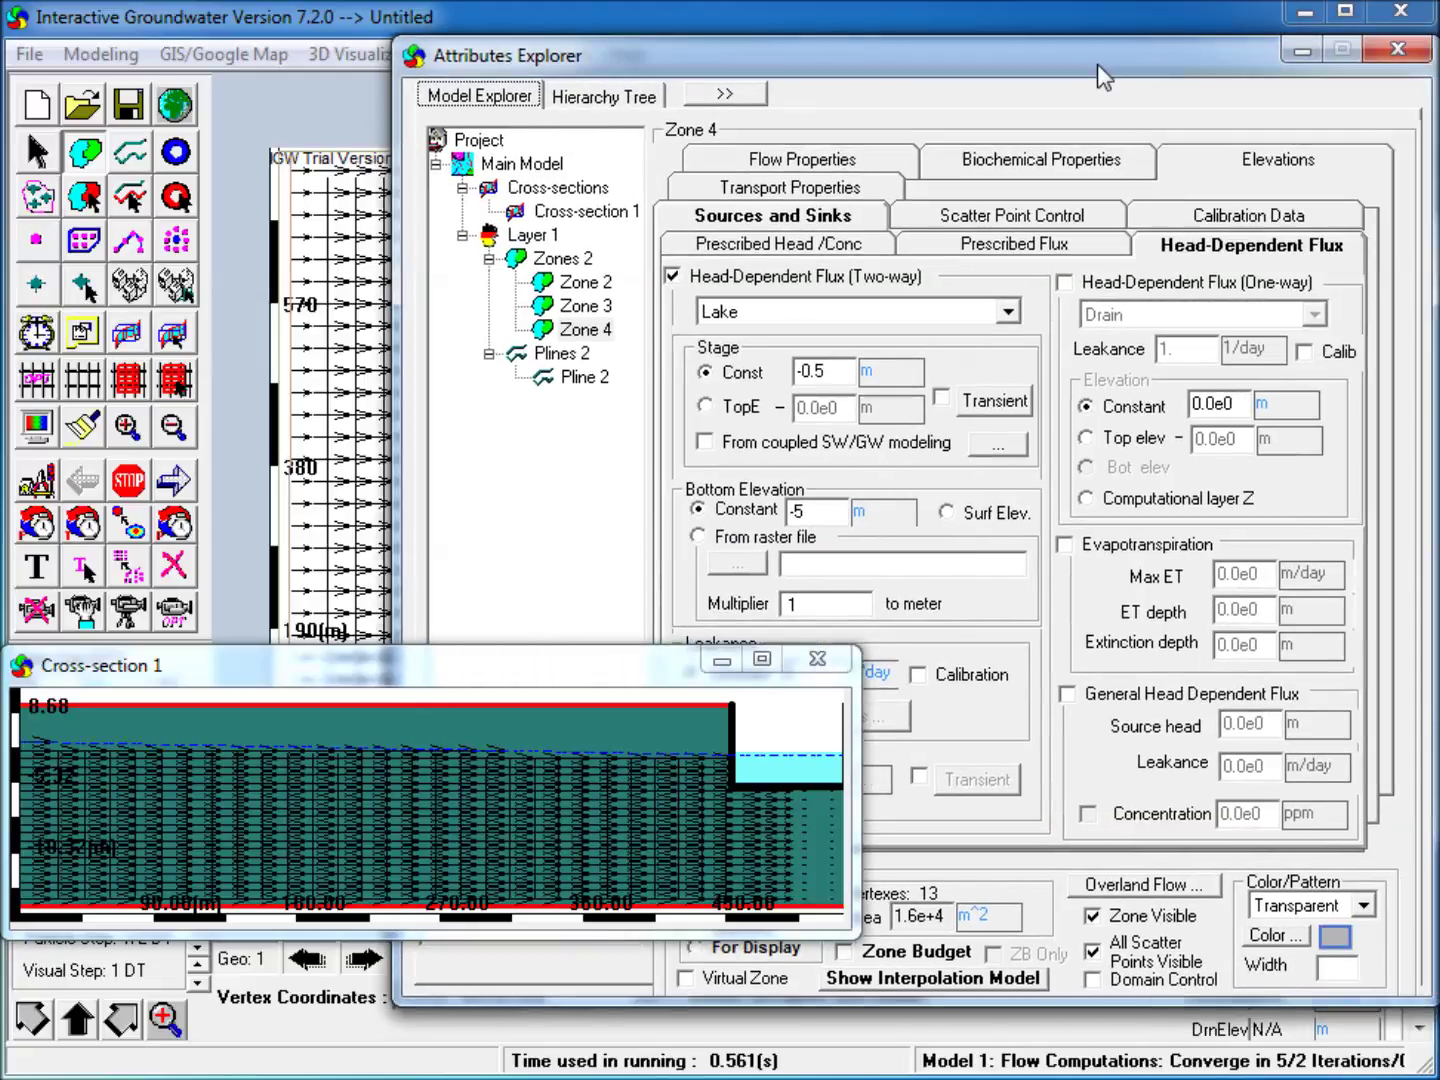
{"action": "left_click", "coordinate": [1299, 52]}
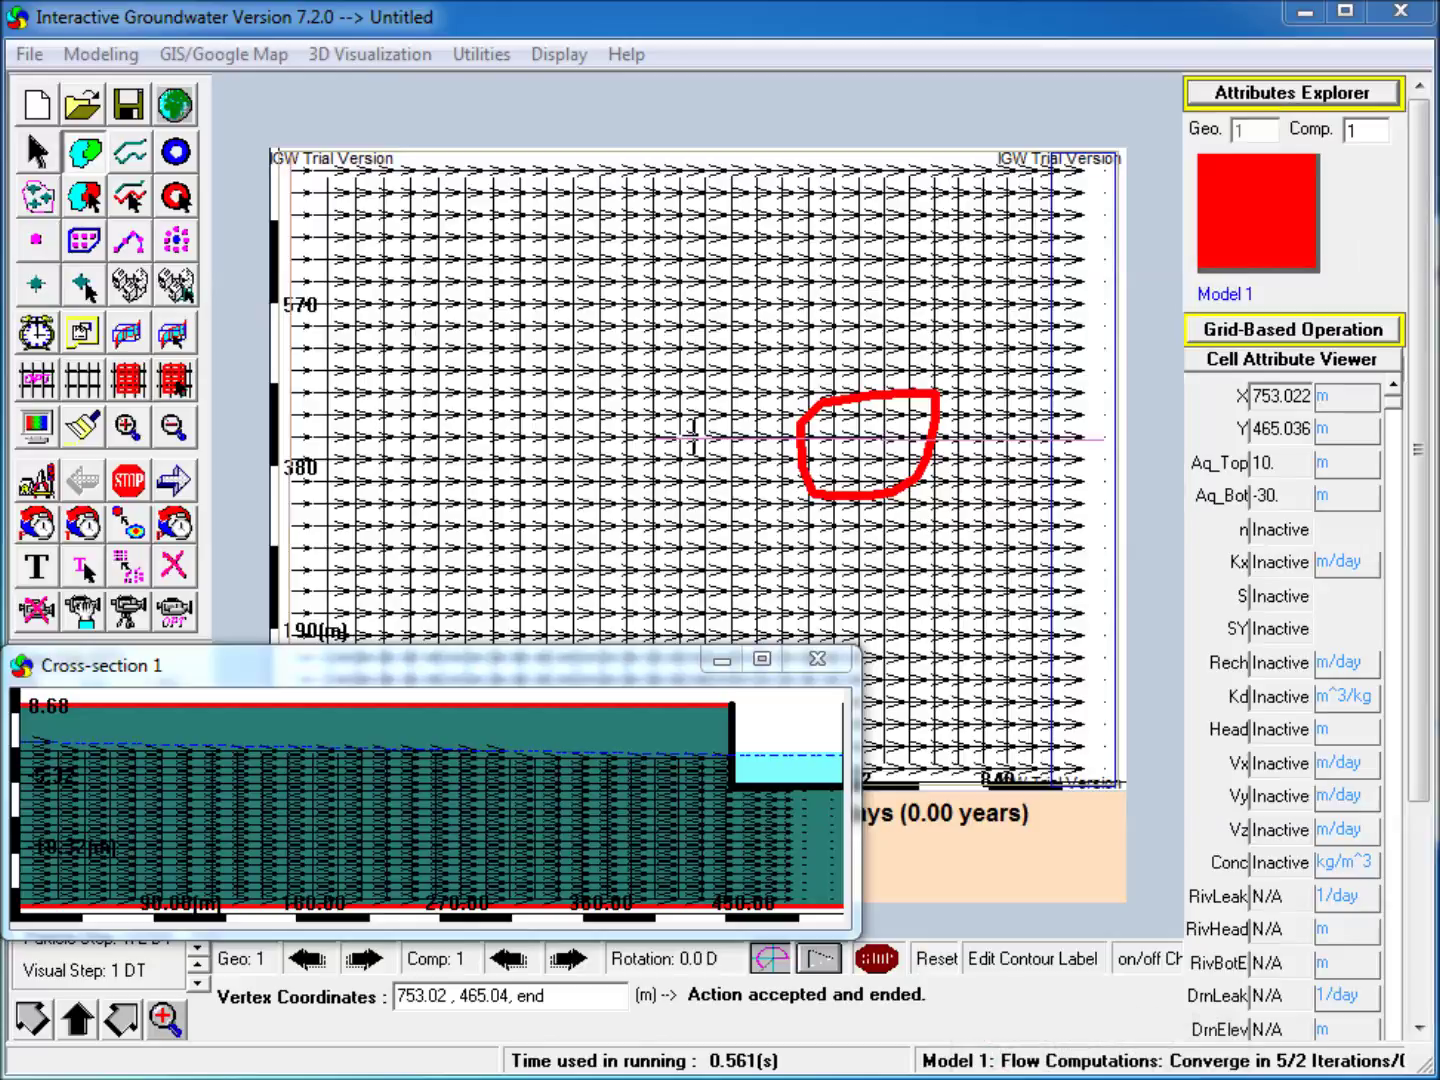
Step: Discretize the model again with the lake included and run the flow simulation forward
{"action": "left_click", "coordinate": [82, 384]}
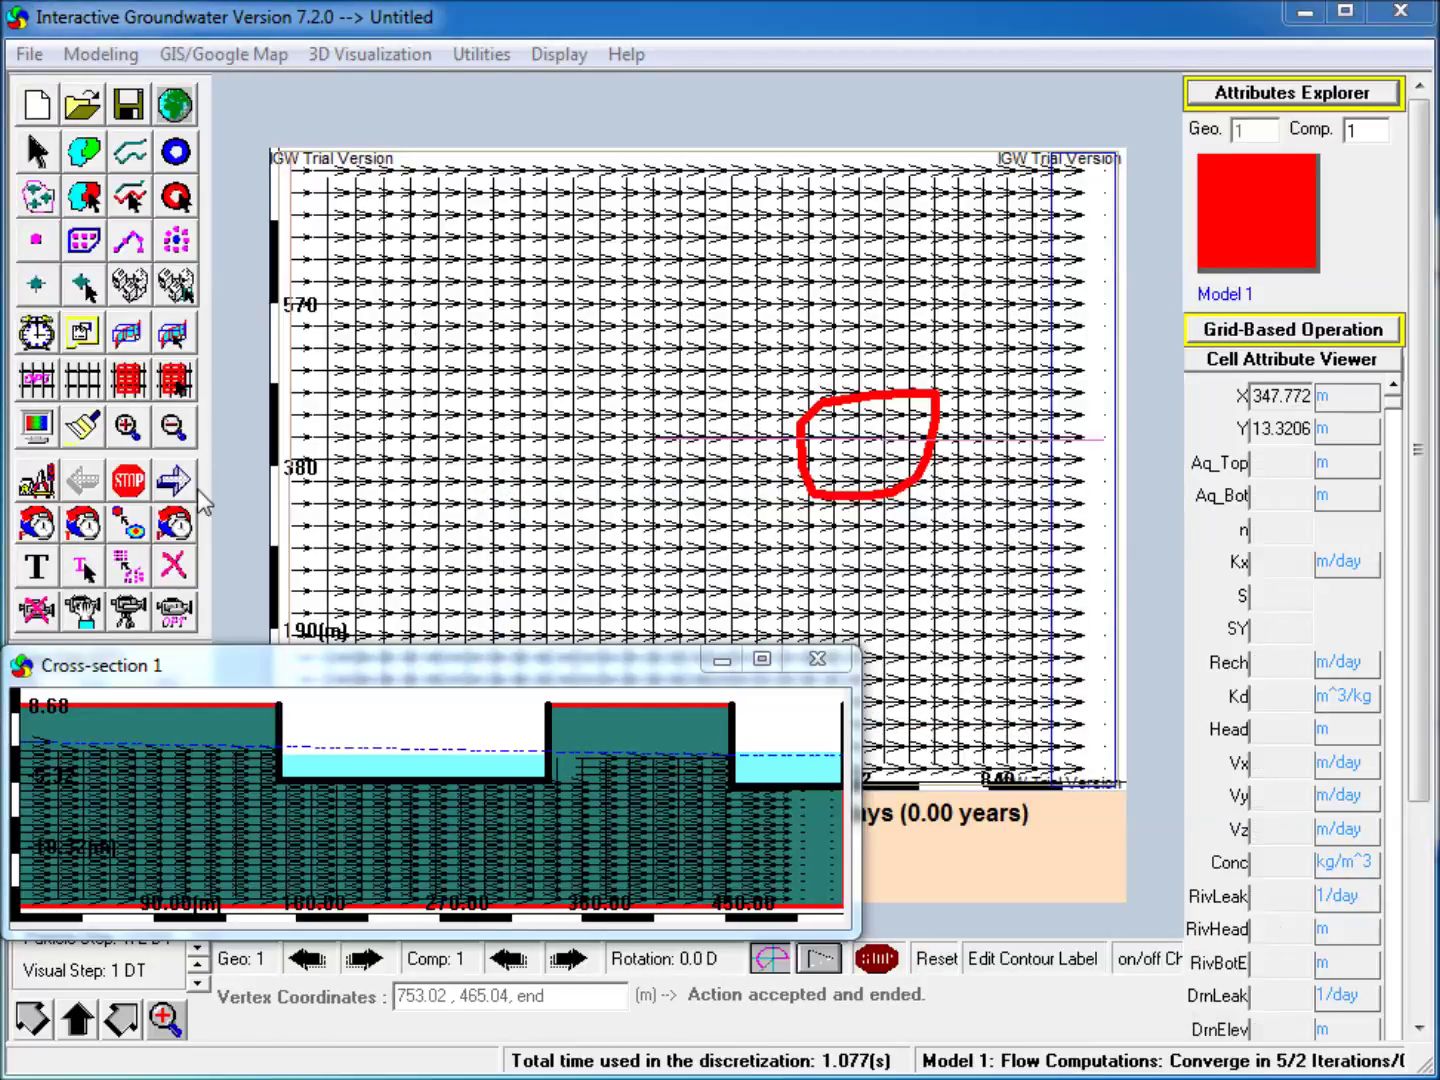
{"action": "left_click", "coordinate": [176, 484]}
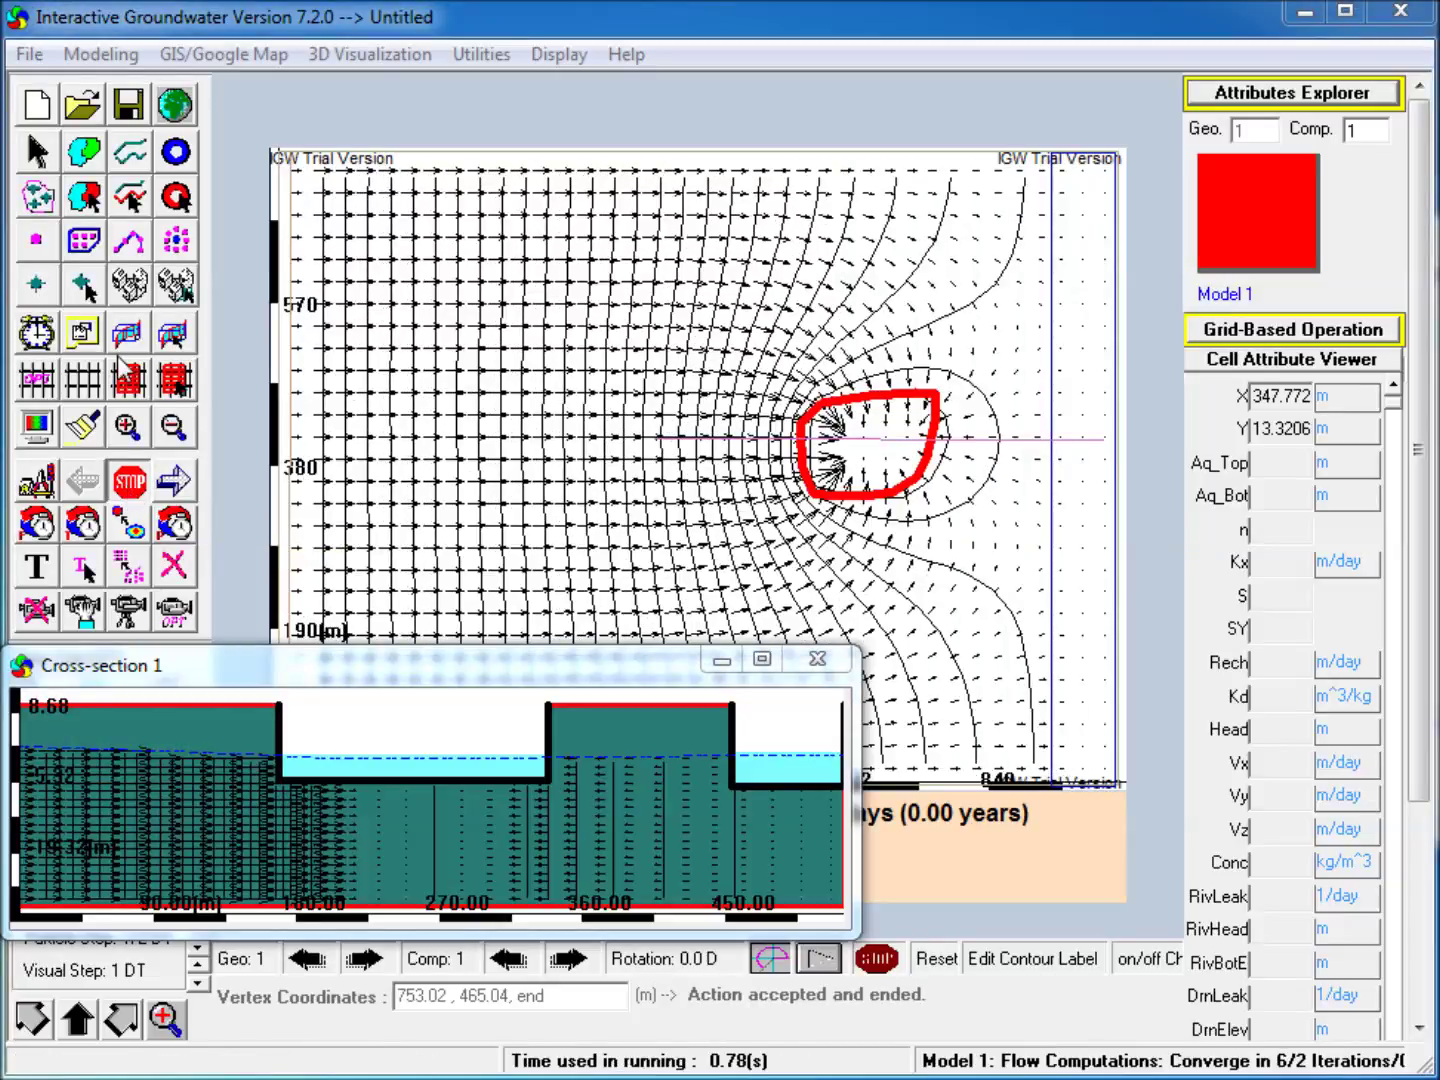
Step: Place a pumping well on the cross-section line west of the lake at about (577, 413) m, with a constant flow rate of -250 m³/day
{"action": "left_click", "coordinate": [176, 155]}
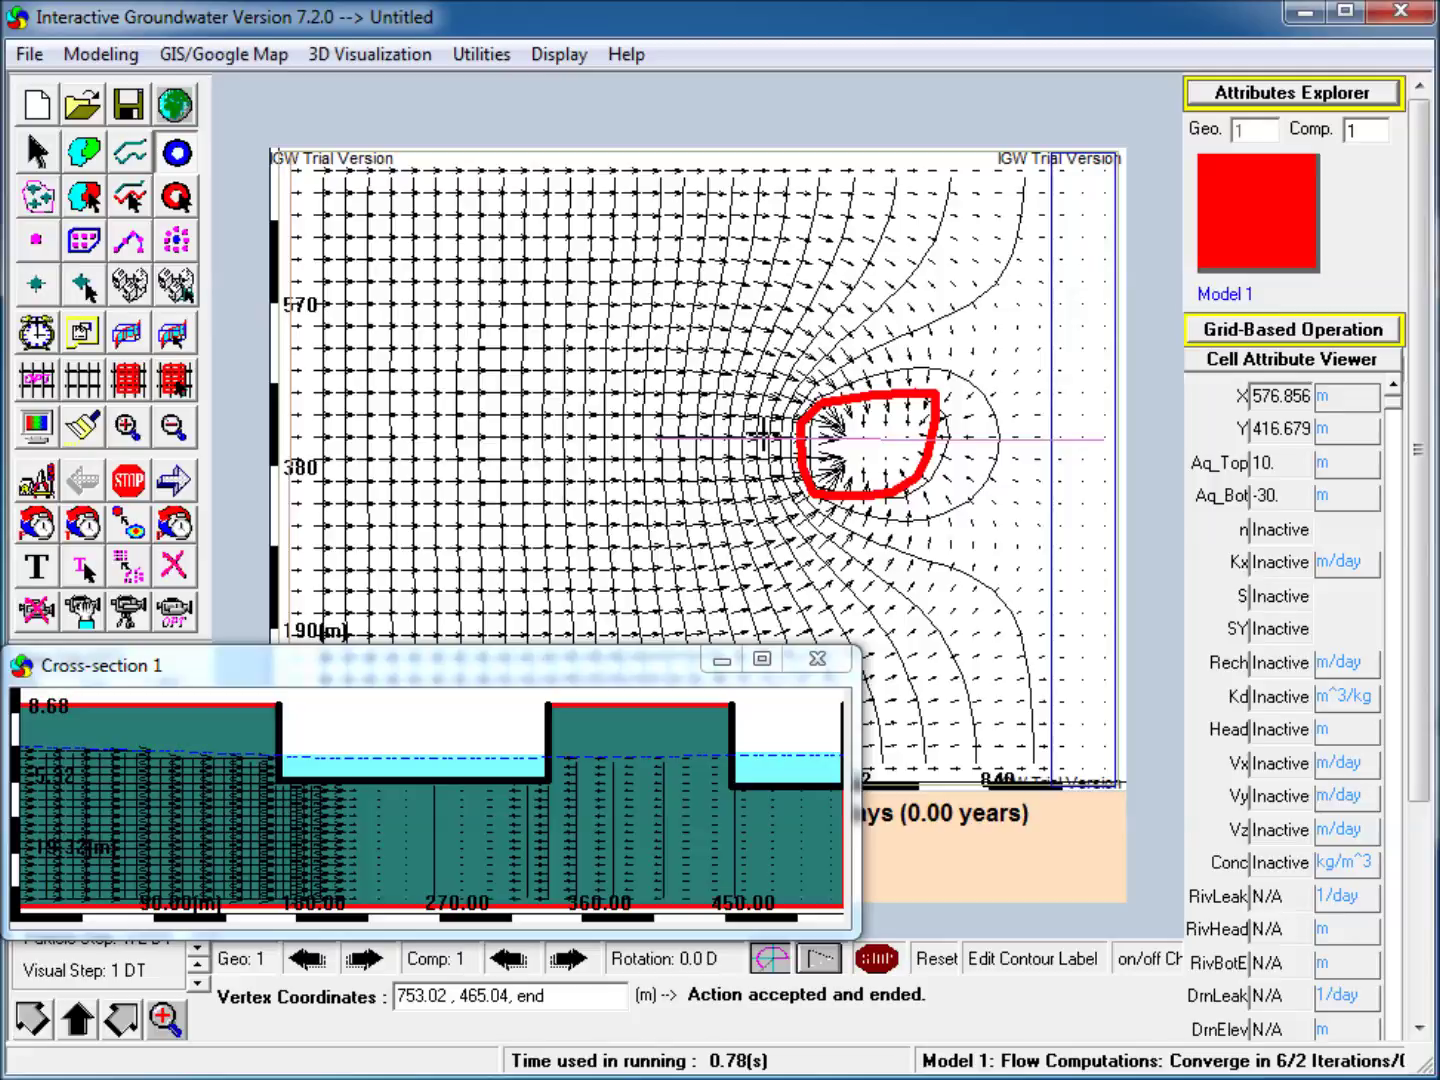
{"action": "left_click", "coordinate": [755, 437]}
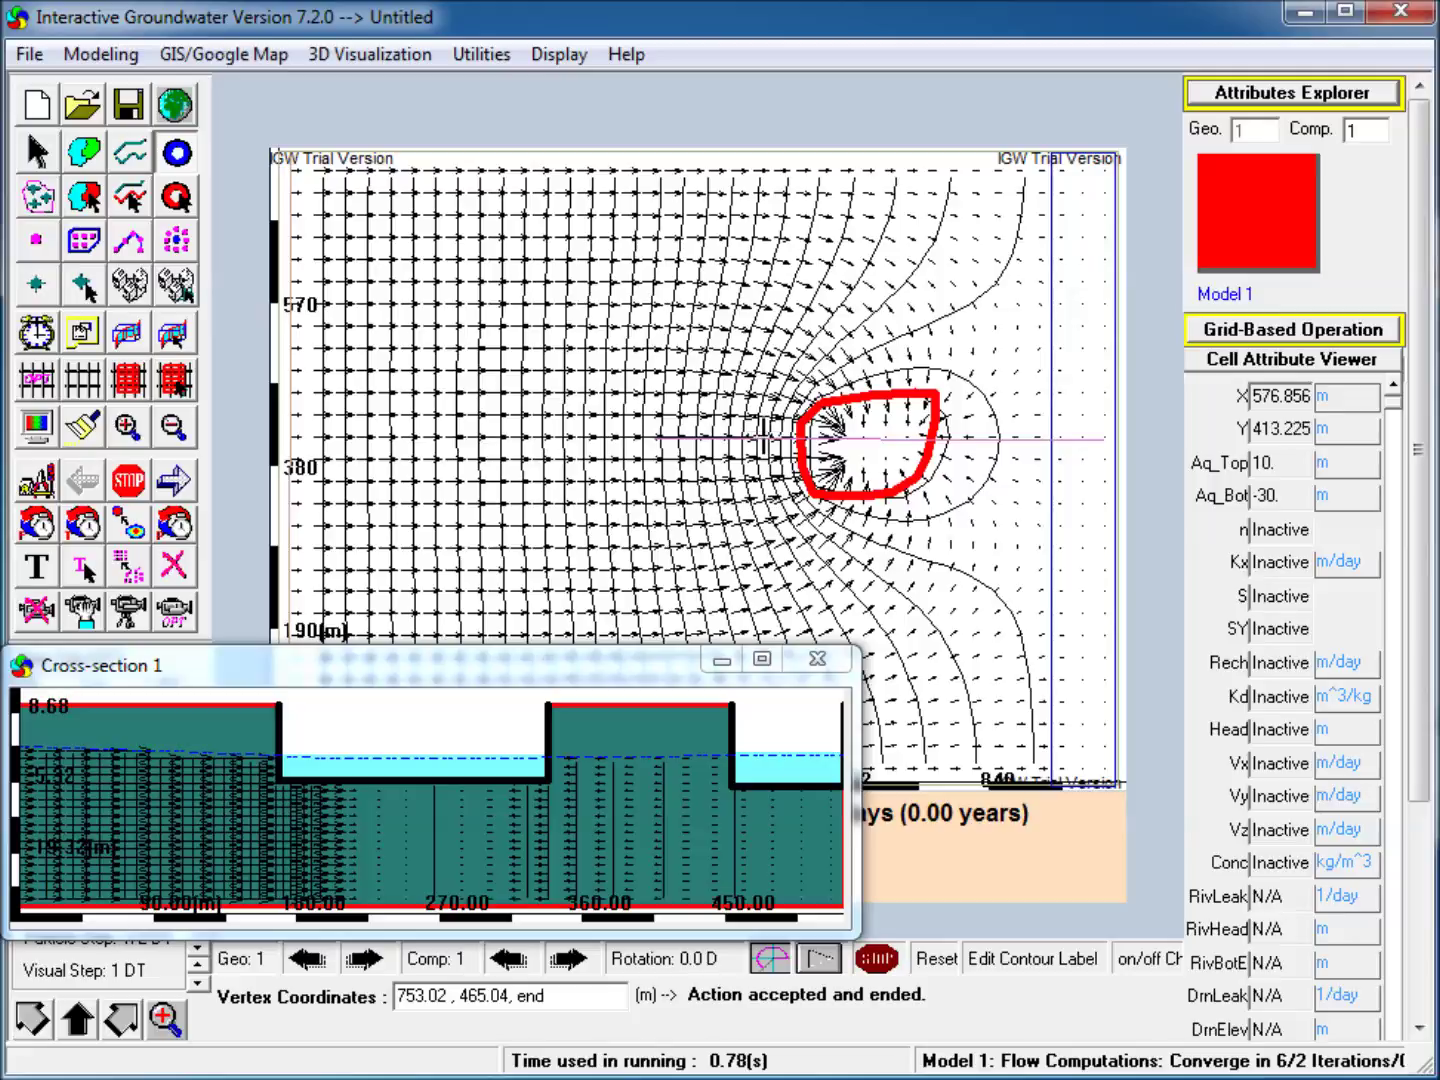
{"action": "left_click", "coordinate": [1290, 93]}
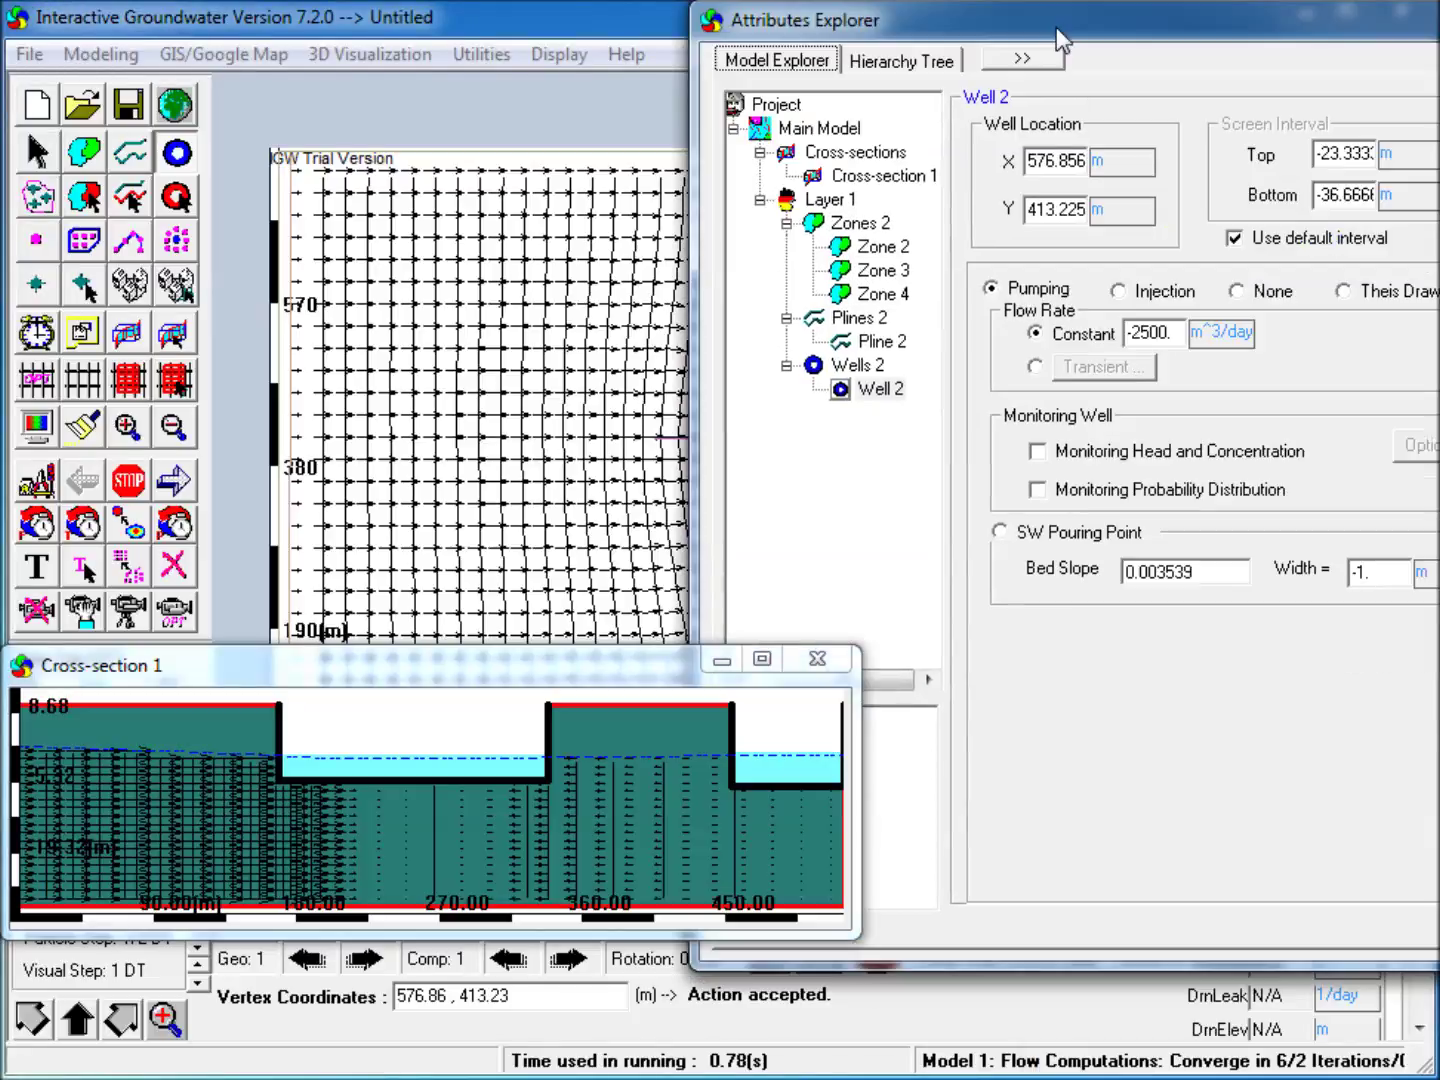
{"action": "left_click_drag", "start_coordinate": [1000, 16], "coordinate": [616, 43]}
{"action": "left_click", "coordinate": [773, 357]}
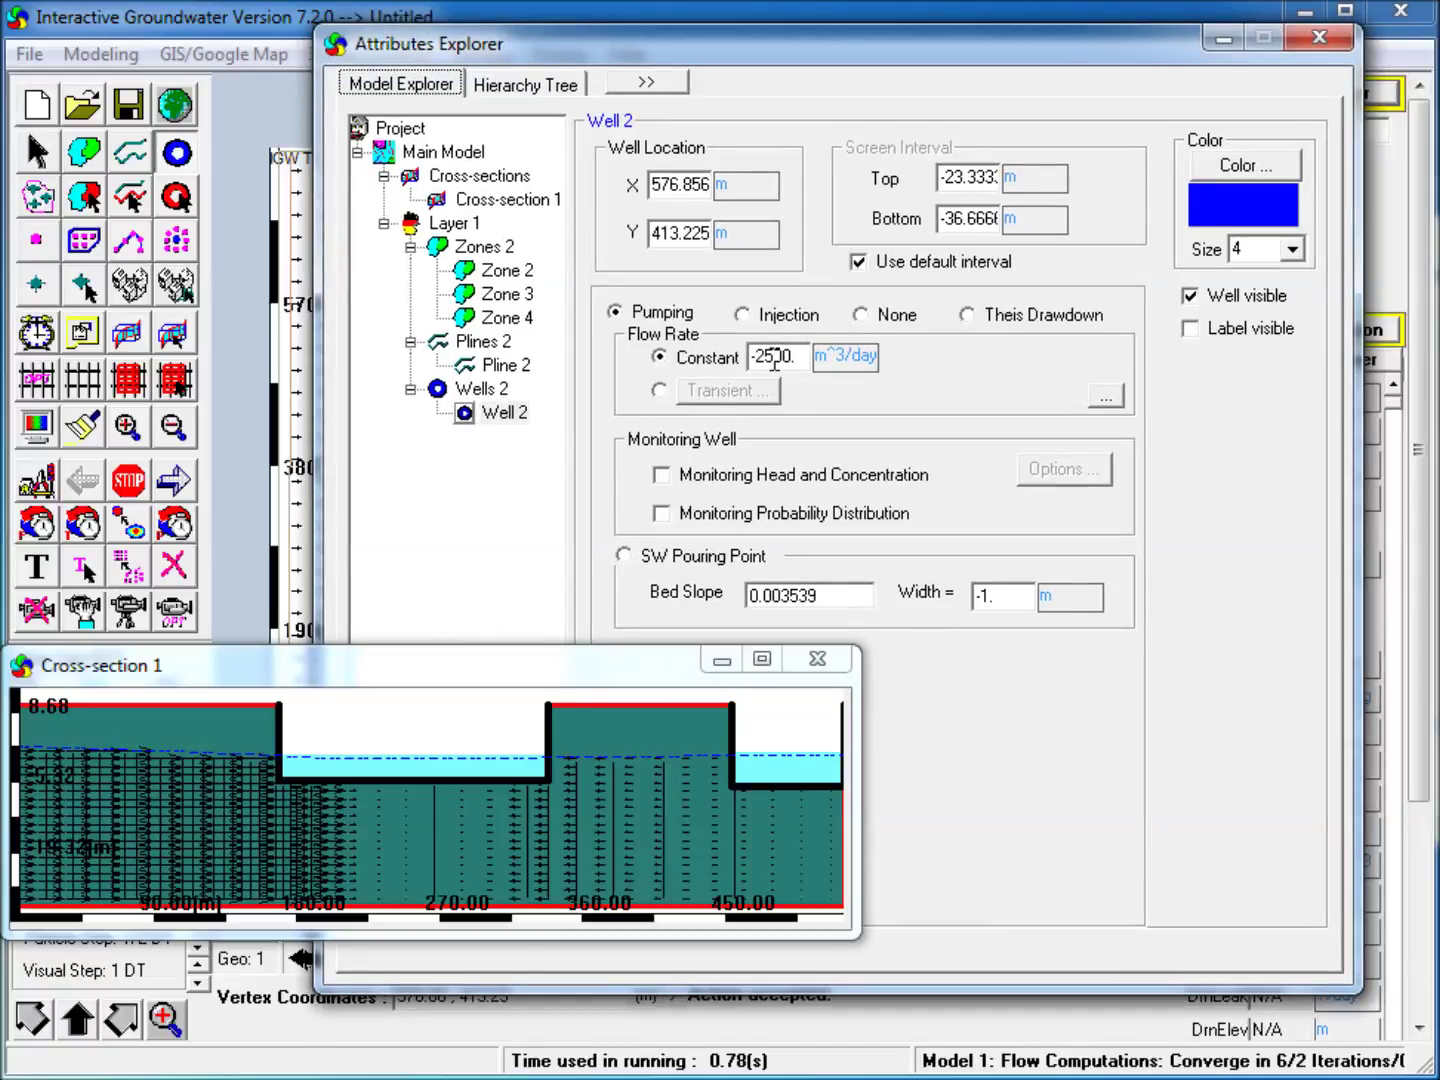
{"action": "key", "text": "Delete"}
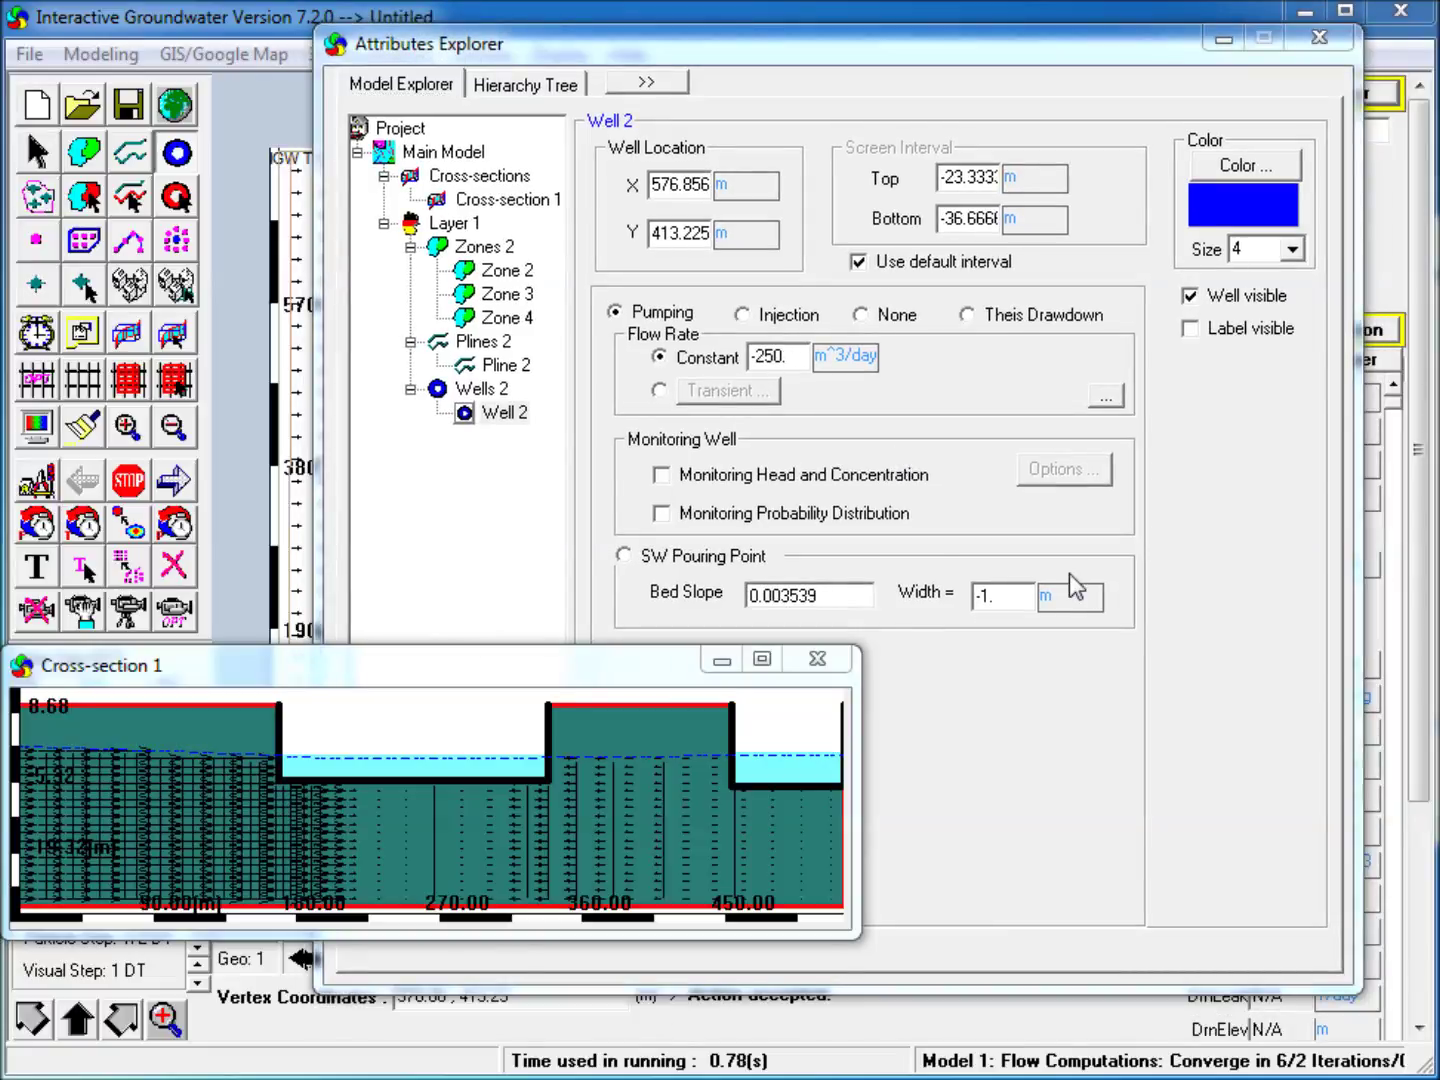
{"action": "left_click", "coordinate": [811, 356]}
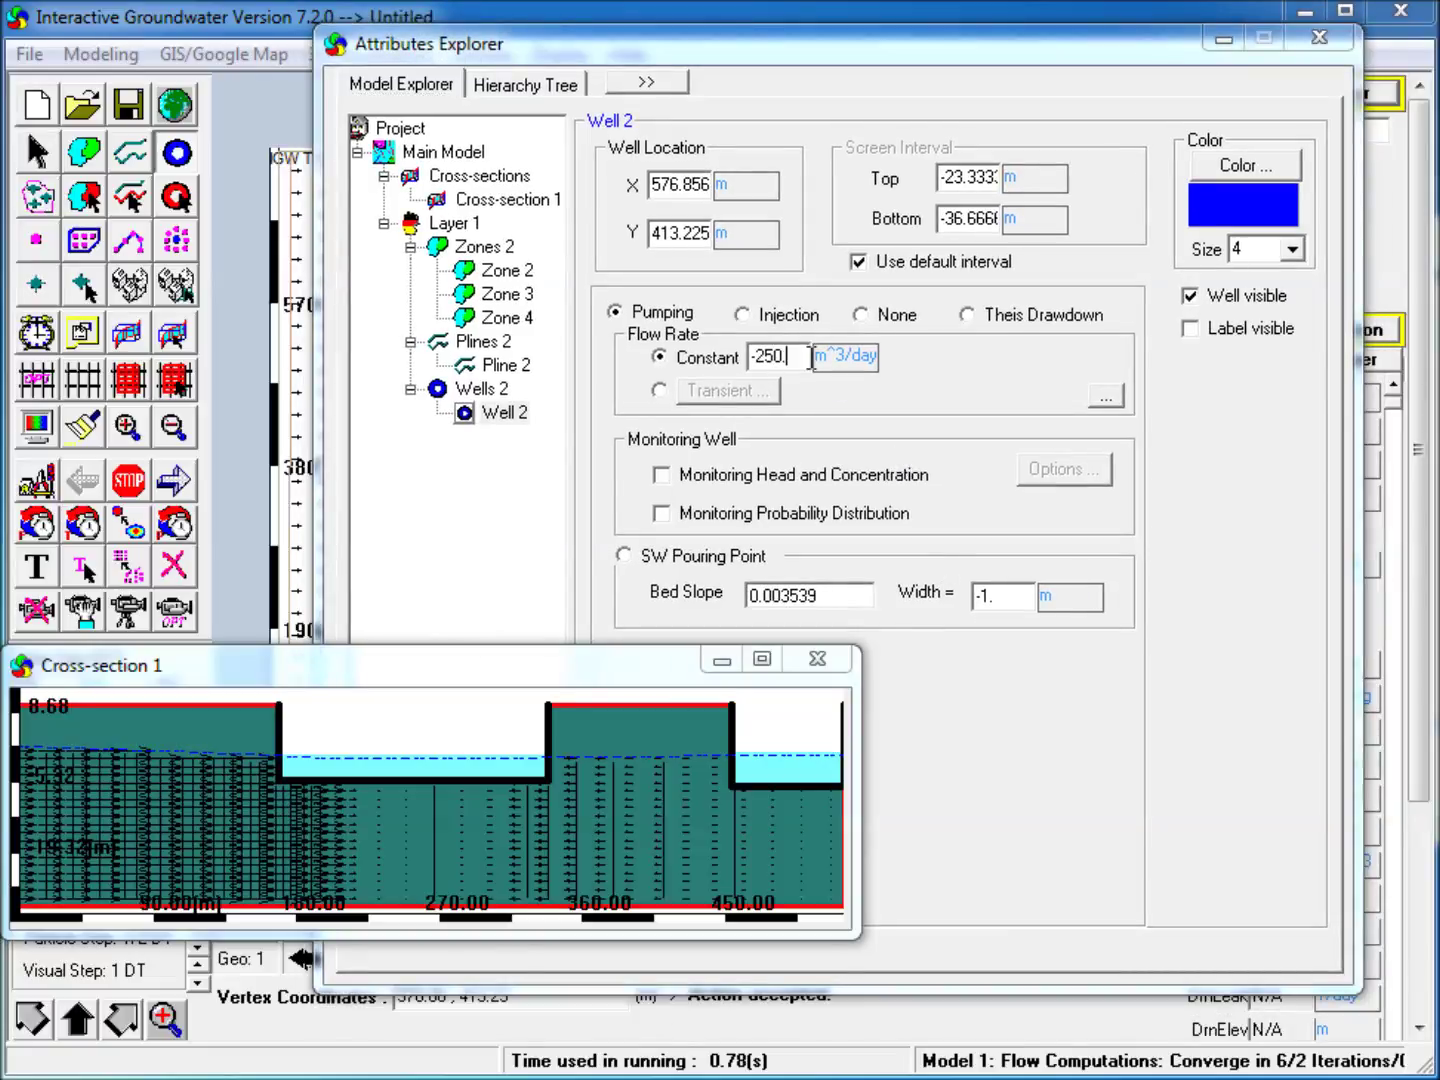
{"action": "left_click", "coordinate": [1221, 38]}
Step: Rediscretize the model with the pumping well and run the flow simulation forward
{"action": "left_click", "coordinate": [82, 376]}
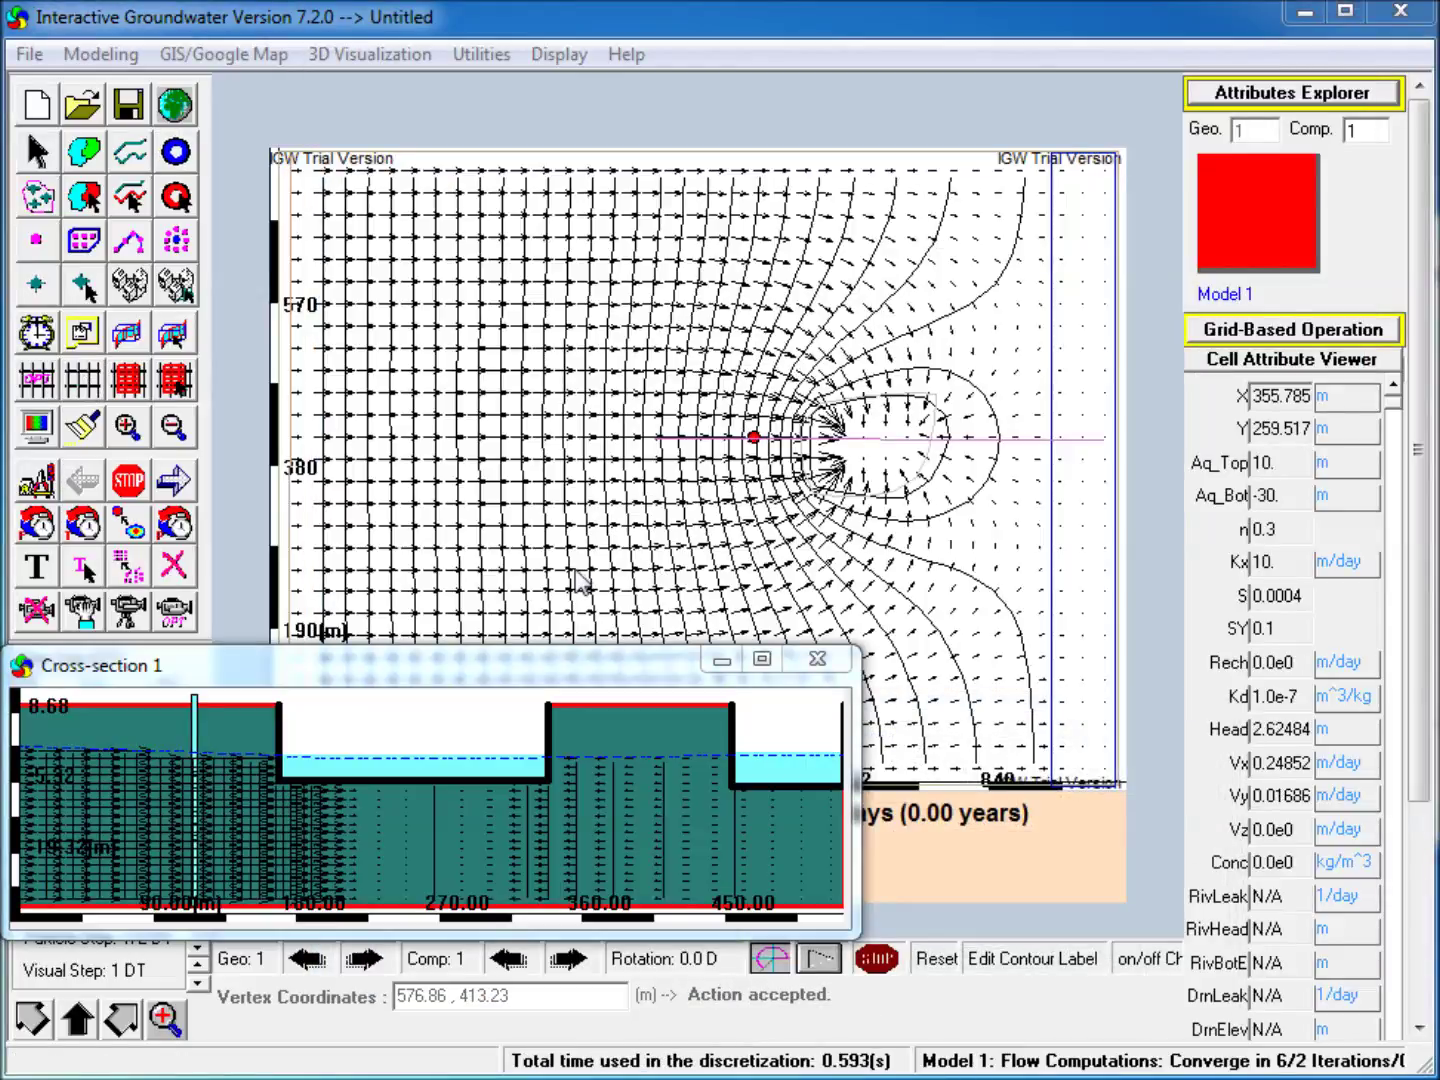
{"action": "left_click", "coordinate": [174, 481]}
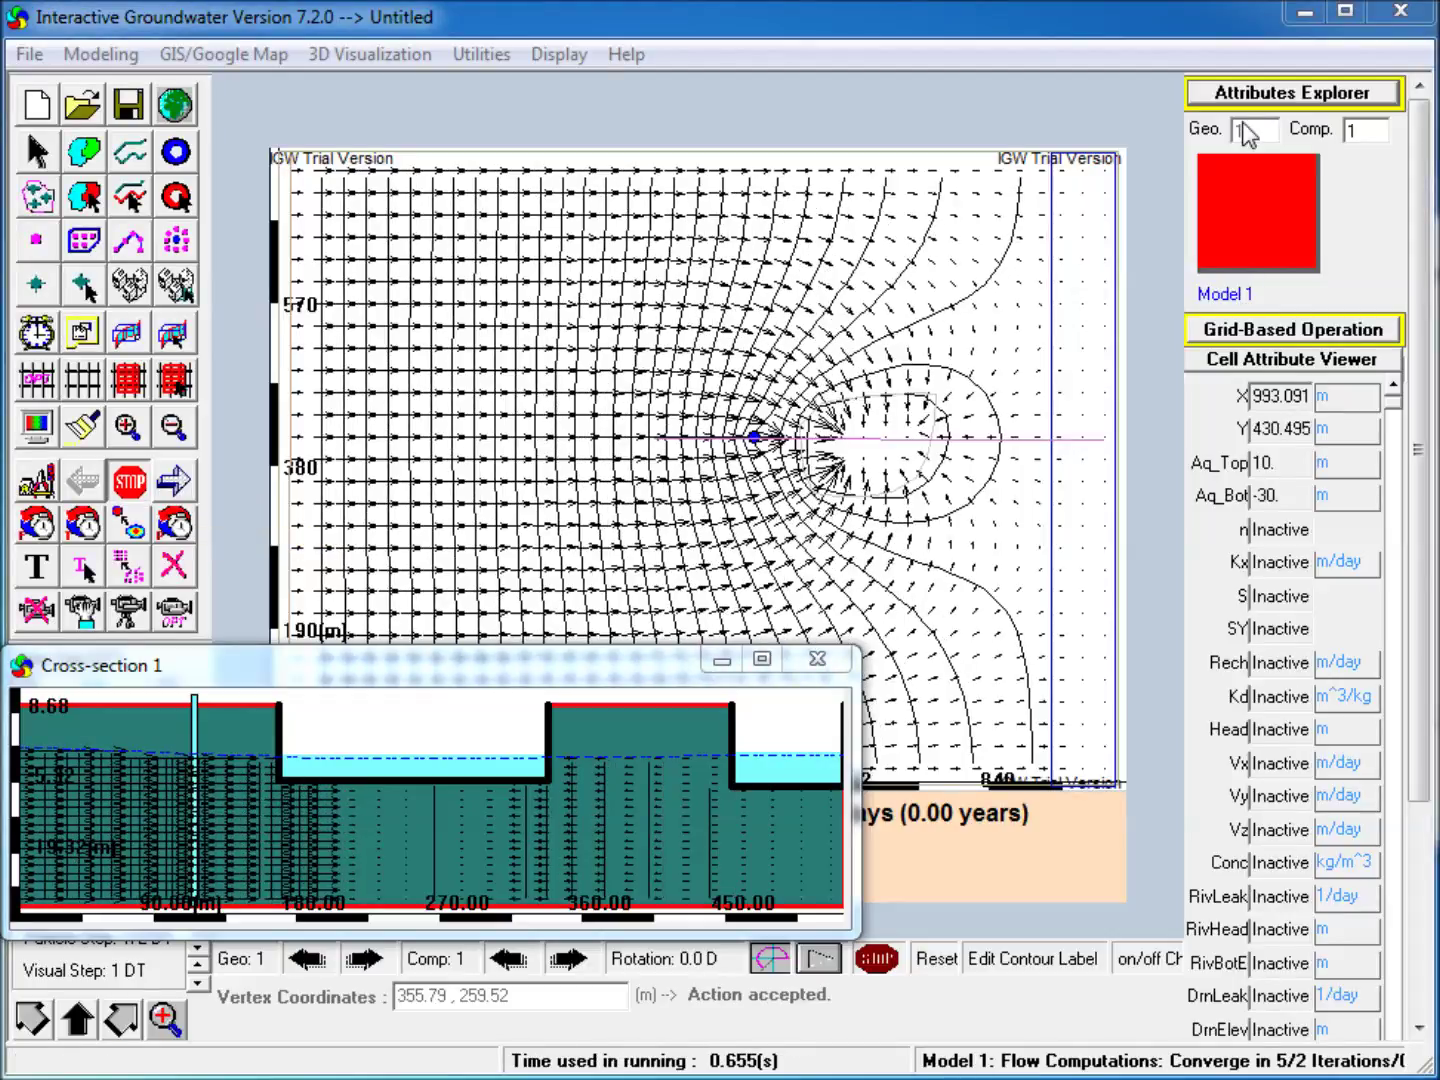
Step: Replace the pumping well's default screen interval with a top of -20 m and a bottom of -25 m
{"action": "left_click", "coordinate": [1250, 93]}
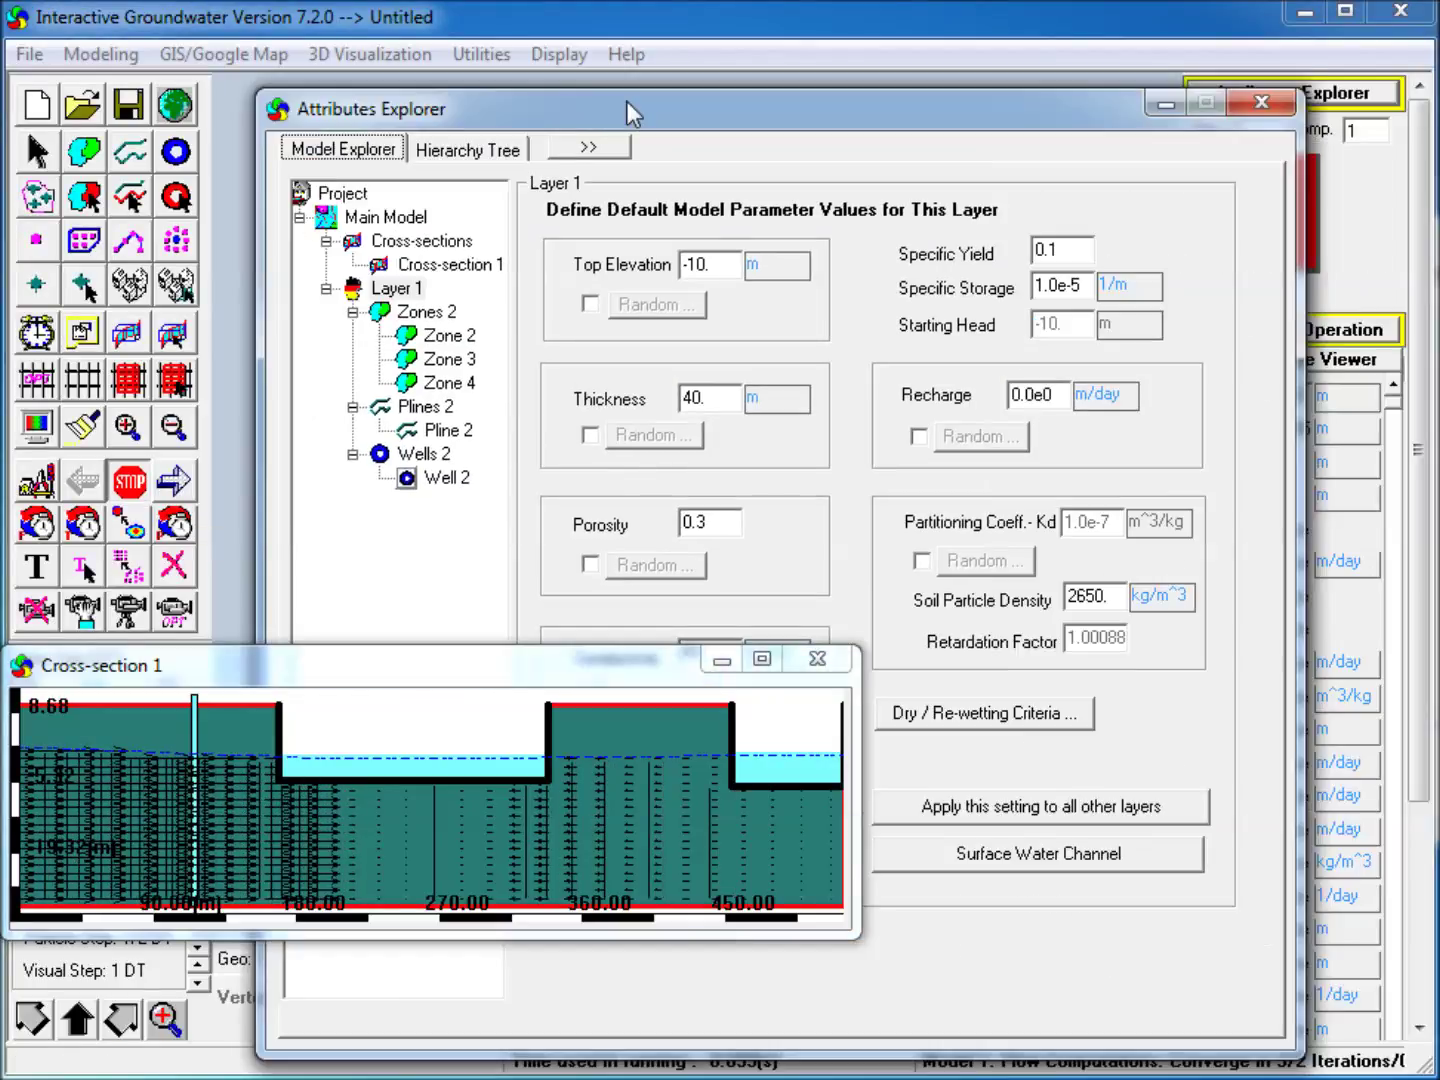
{"action": "left_click_drag", "start_coordinate": [627, 101], "coordinate": [653, 74]}
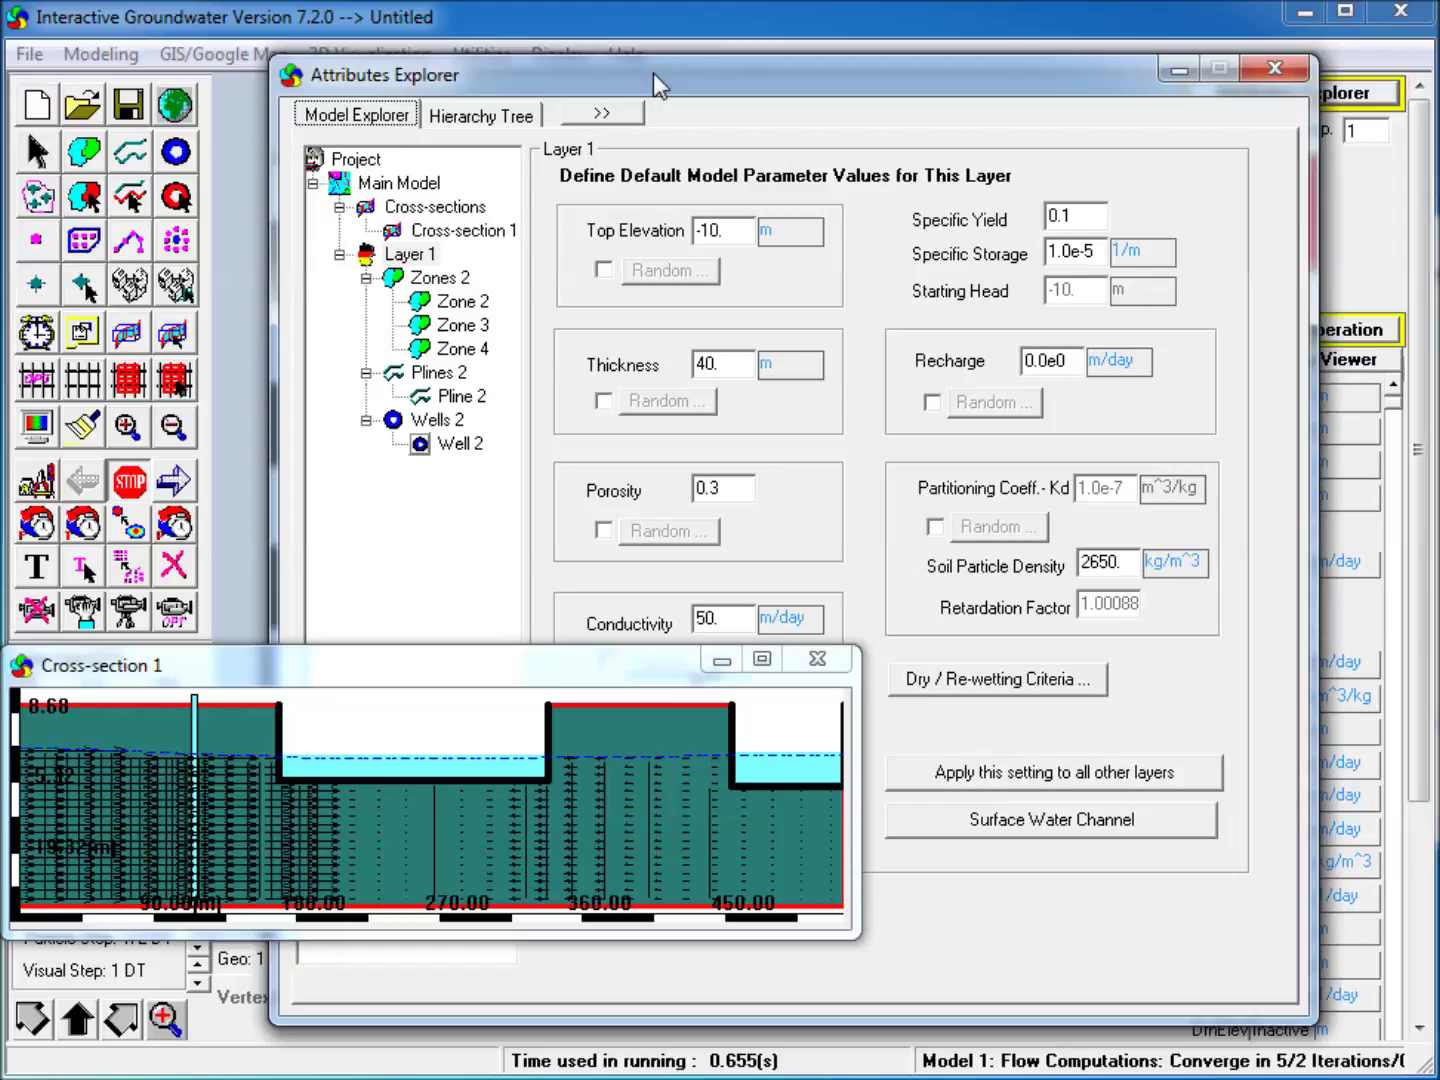
{"action": "left_click", "coordinate": [474, 447]}
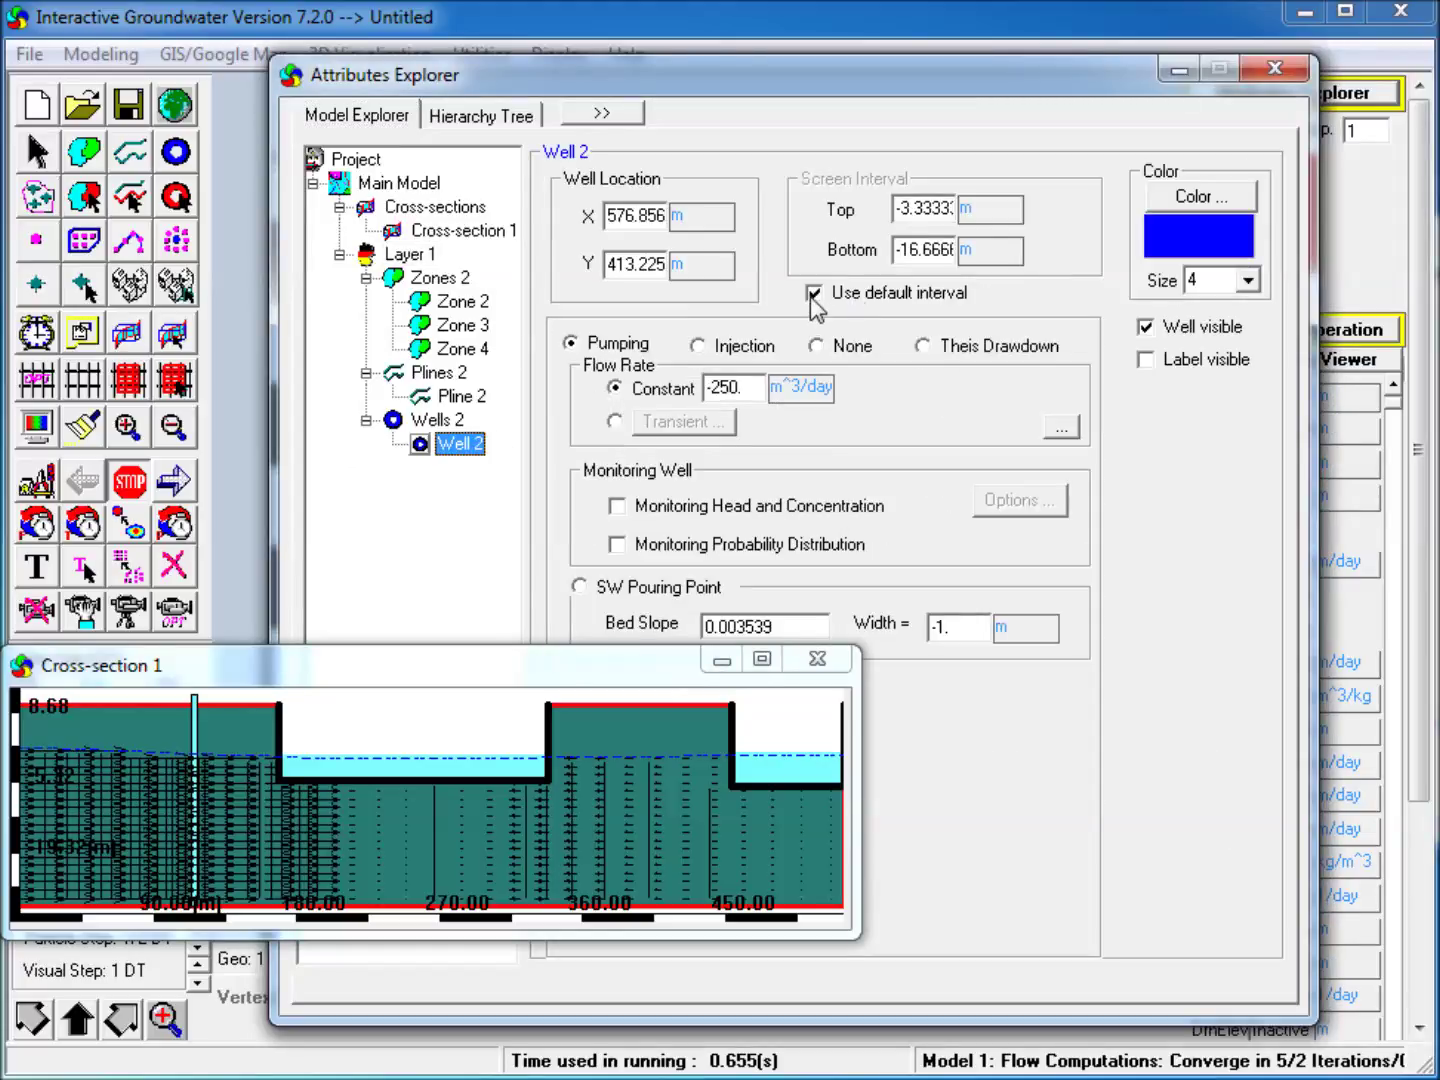
{"action": "left_click", "coordinate": [815, 294]}
{"action": "left_click", "coordinate": [914, 210]}
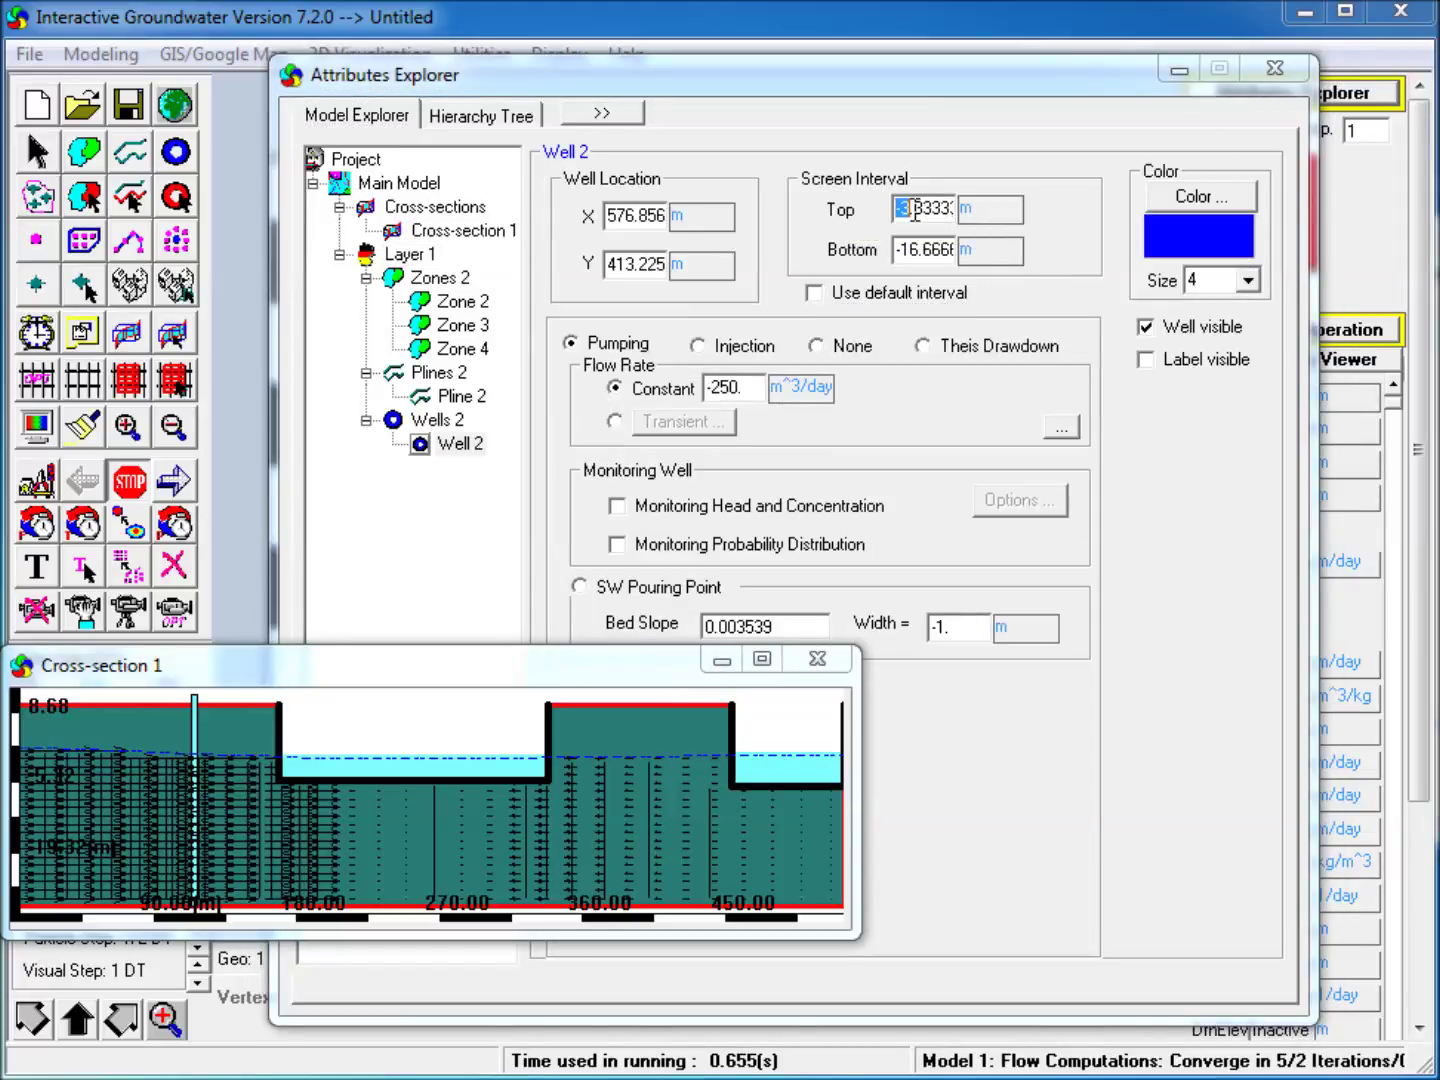
{"action": "left_click_drag", "start_coordinate": [915, 210], "coordinate": [1077, 251]}
{"action": "type", "text": "1"}
{"action": "type", "text": "20"}
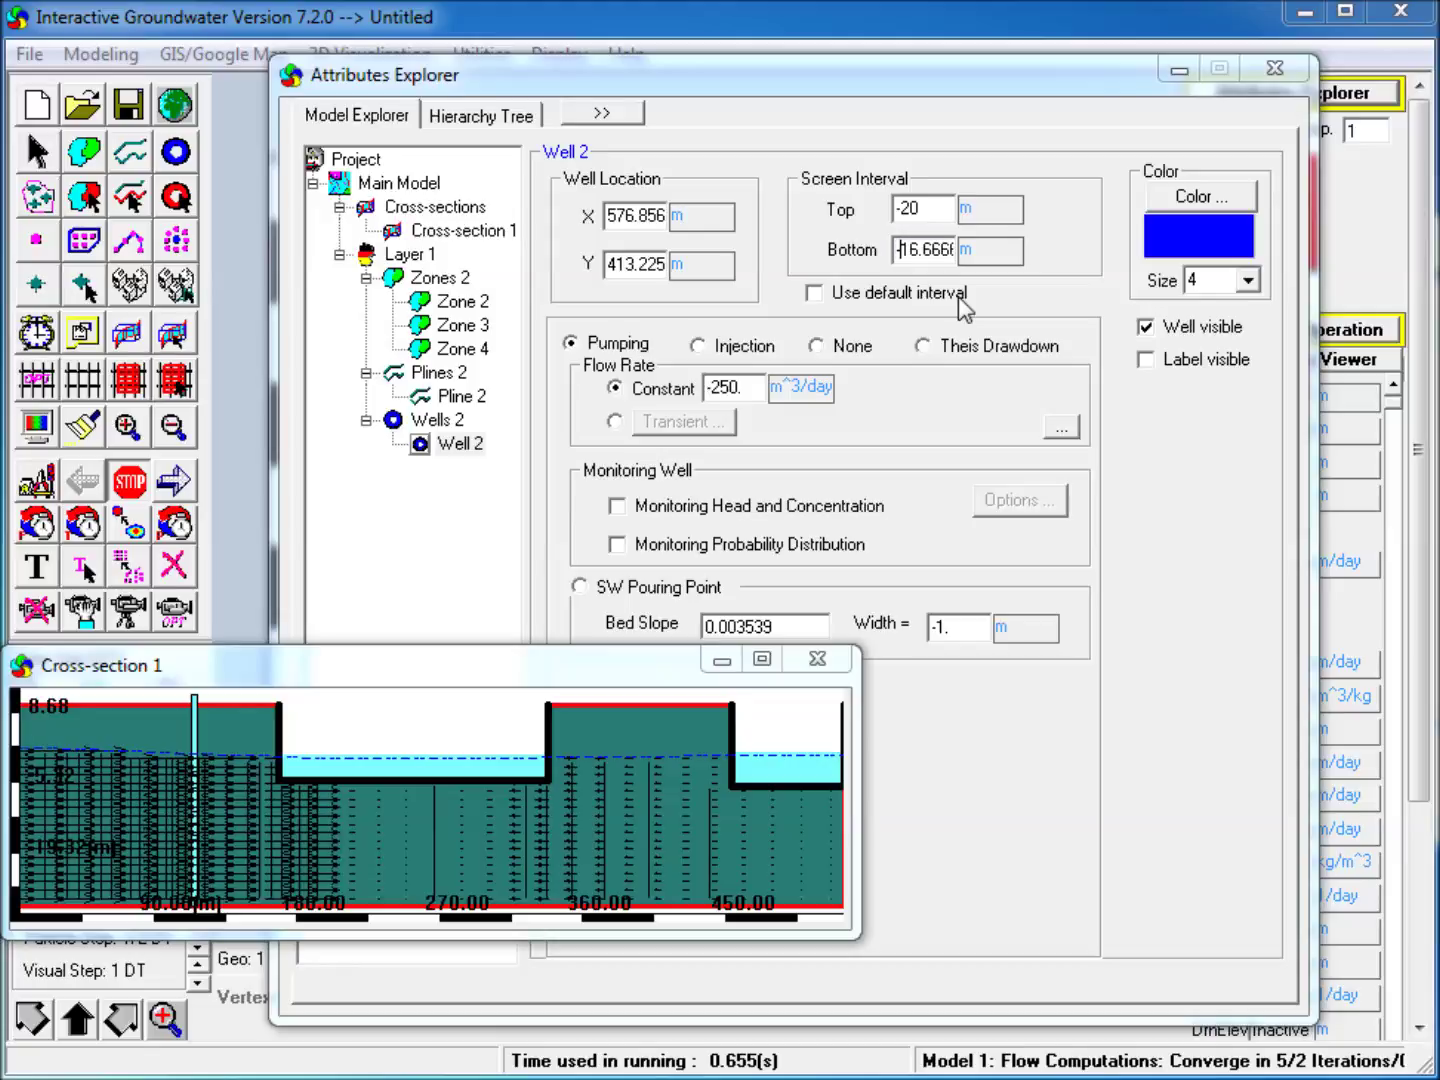
{"action": "key", "text": "shift+End"}
{"action": "type", "text": "2"}
{"action": "left_click", "coordinate": [1180, 67]}
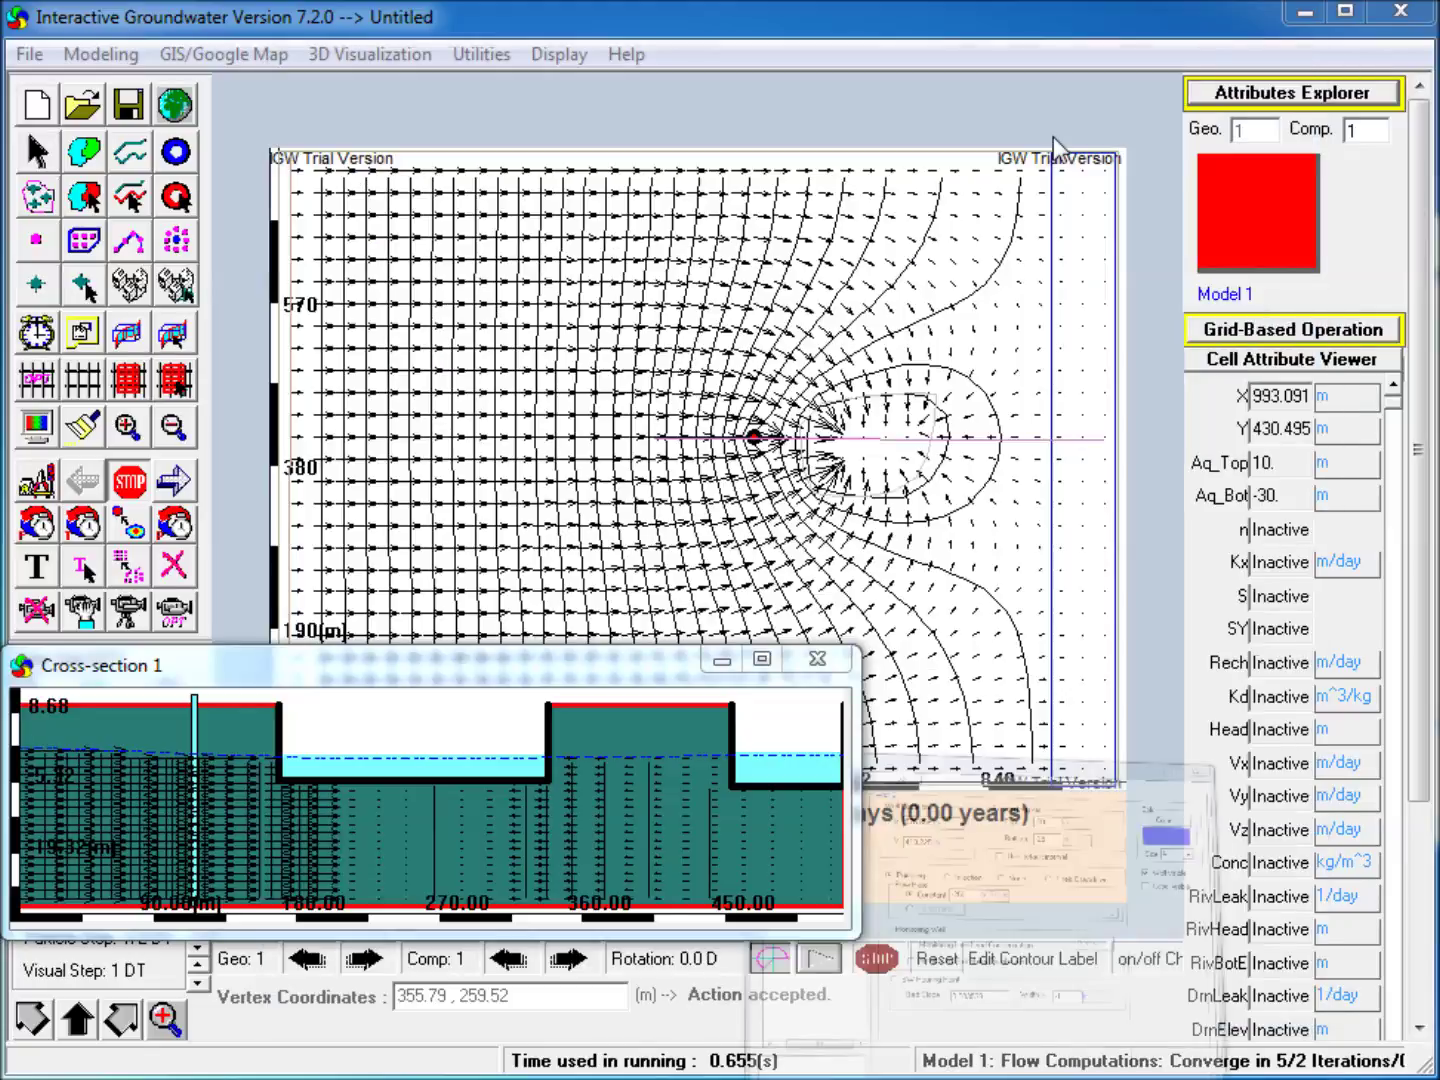
Step: Discretize the model with the well's custom screen interval and rerun the flow simulation
{"action": "left_click", "coordinate": [30, 384]}
{"action": "left_click", "coordinate": [980, 702]}
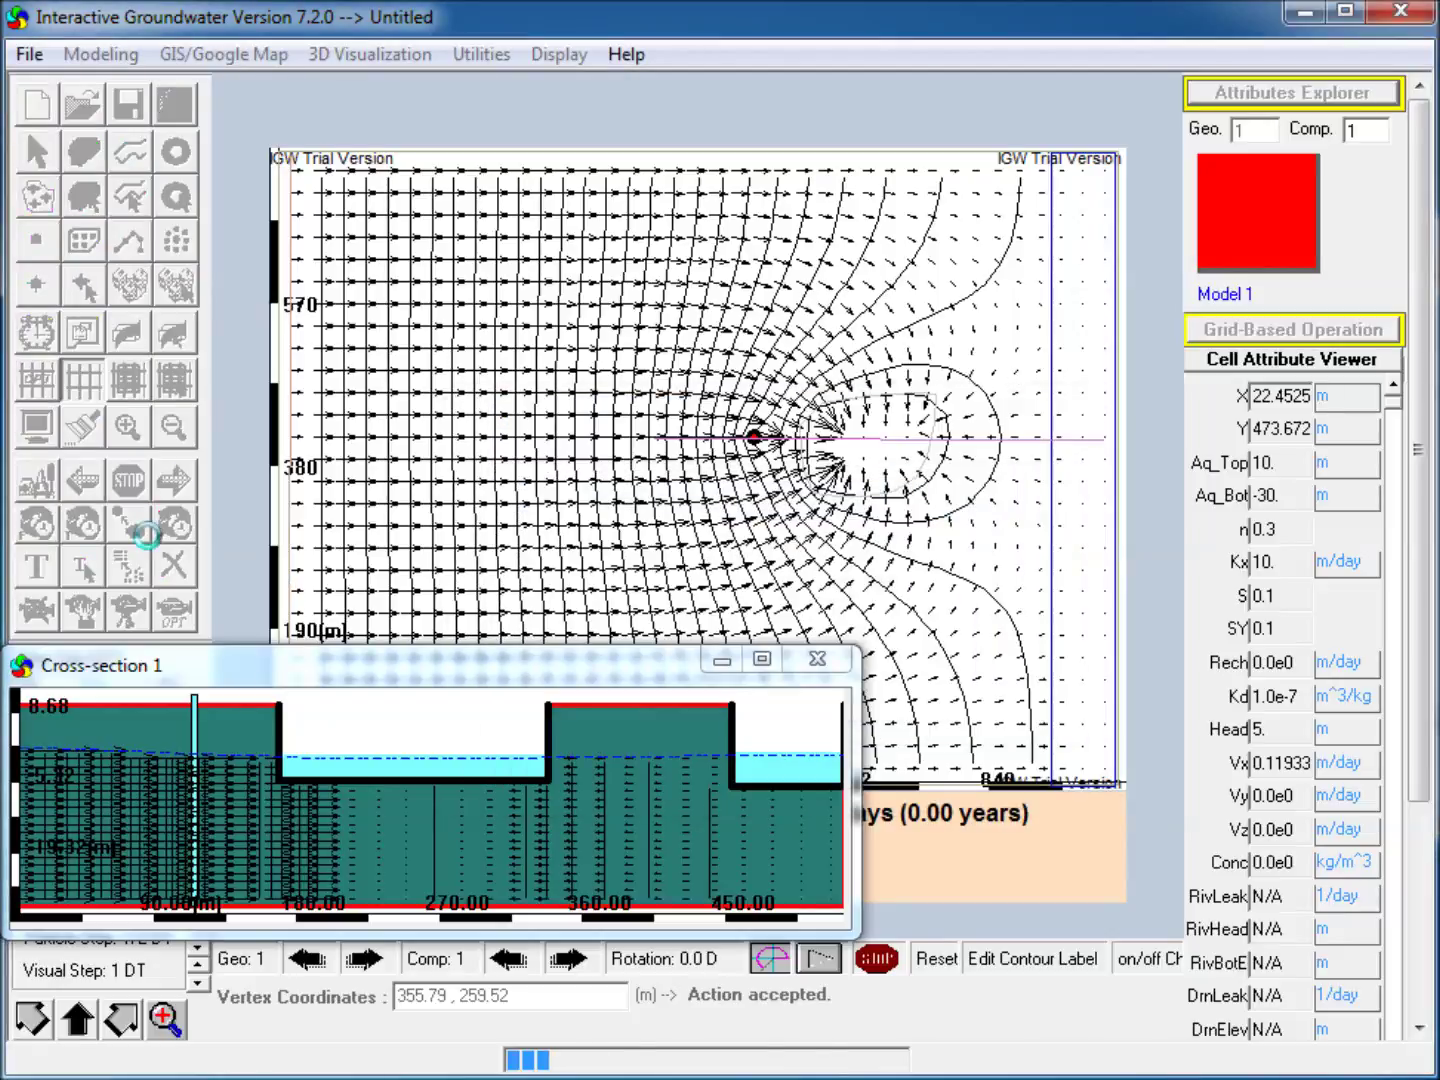
{"action": "left_click", "coordinate": [176, 483]}
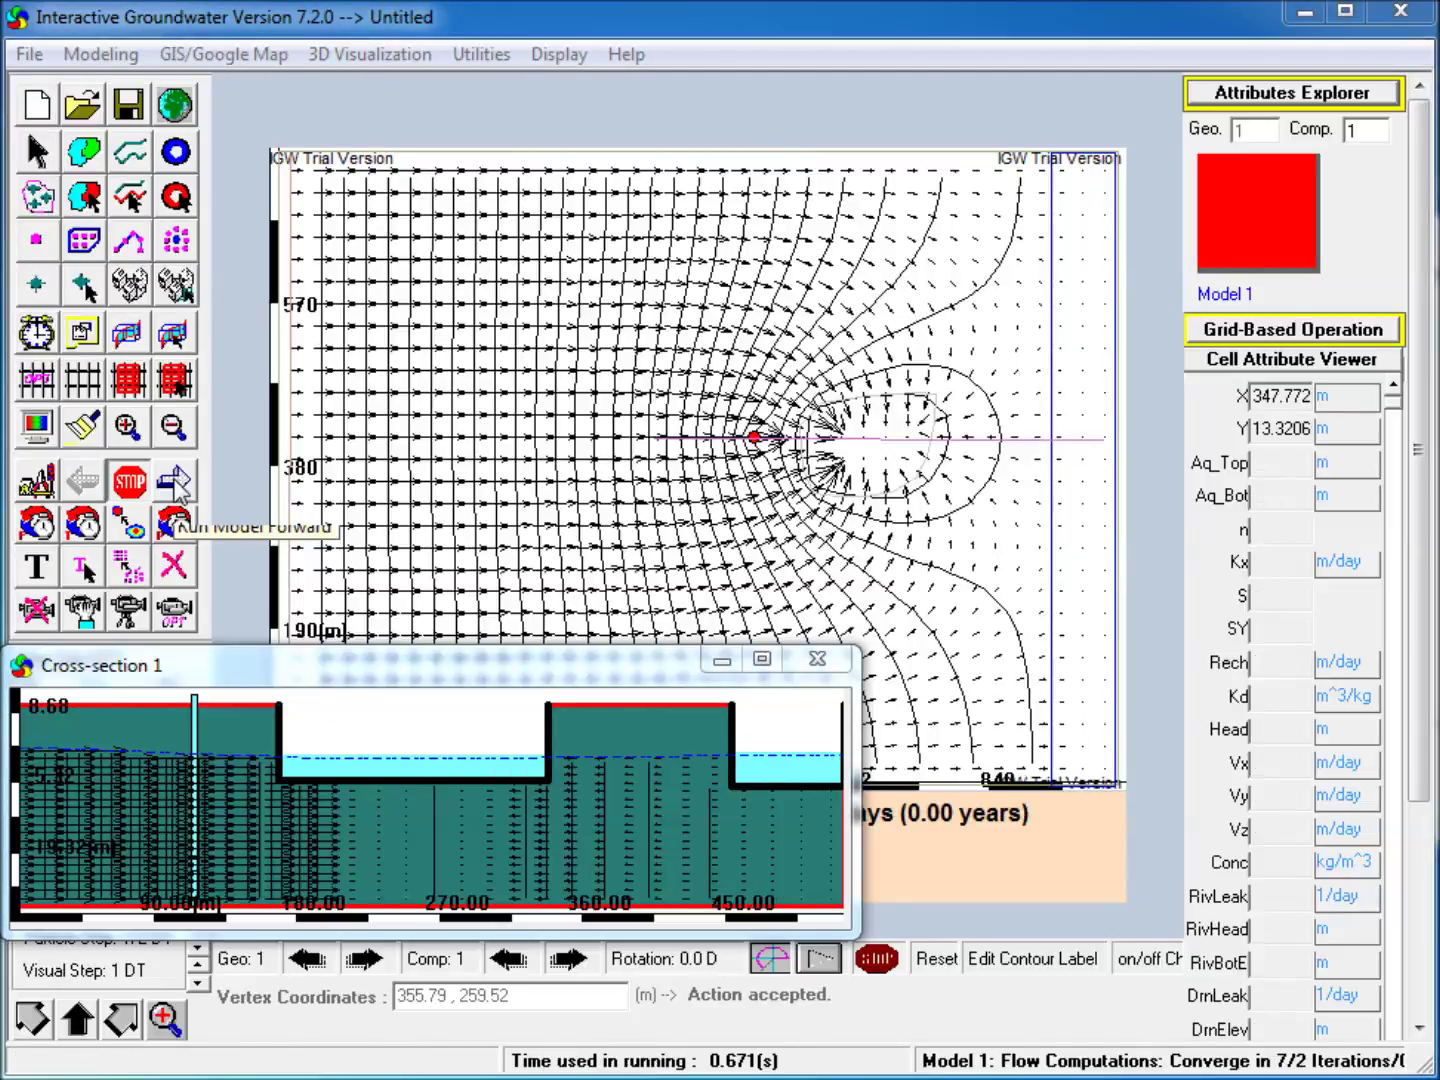
Step: Make the river zone's stage transient and turn off random fluctuation in its trend settings
{"action": "left_click", "coordinate": [1291, 92]}
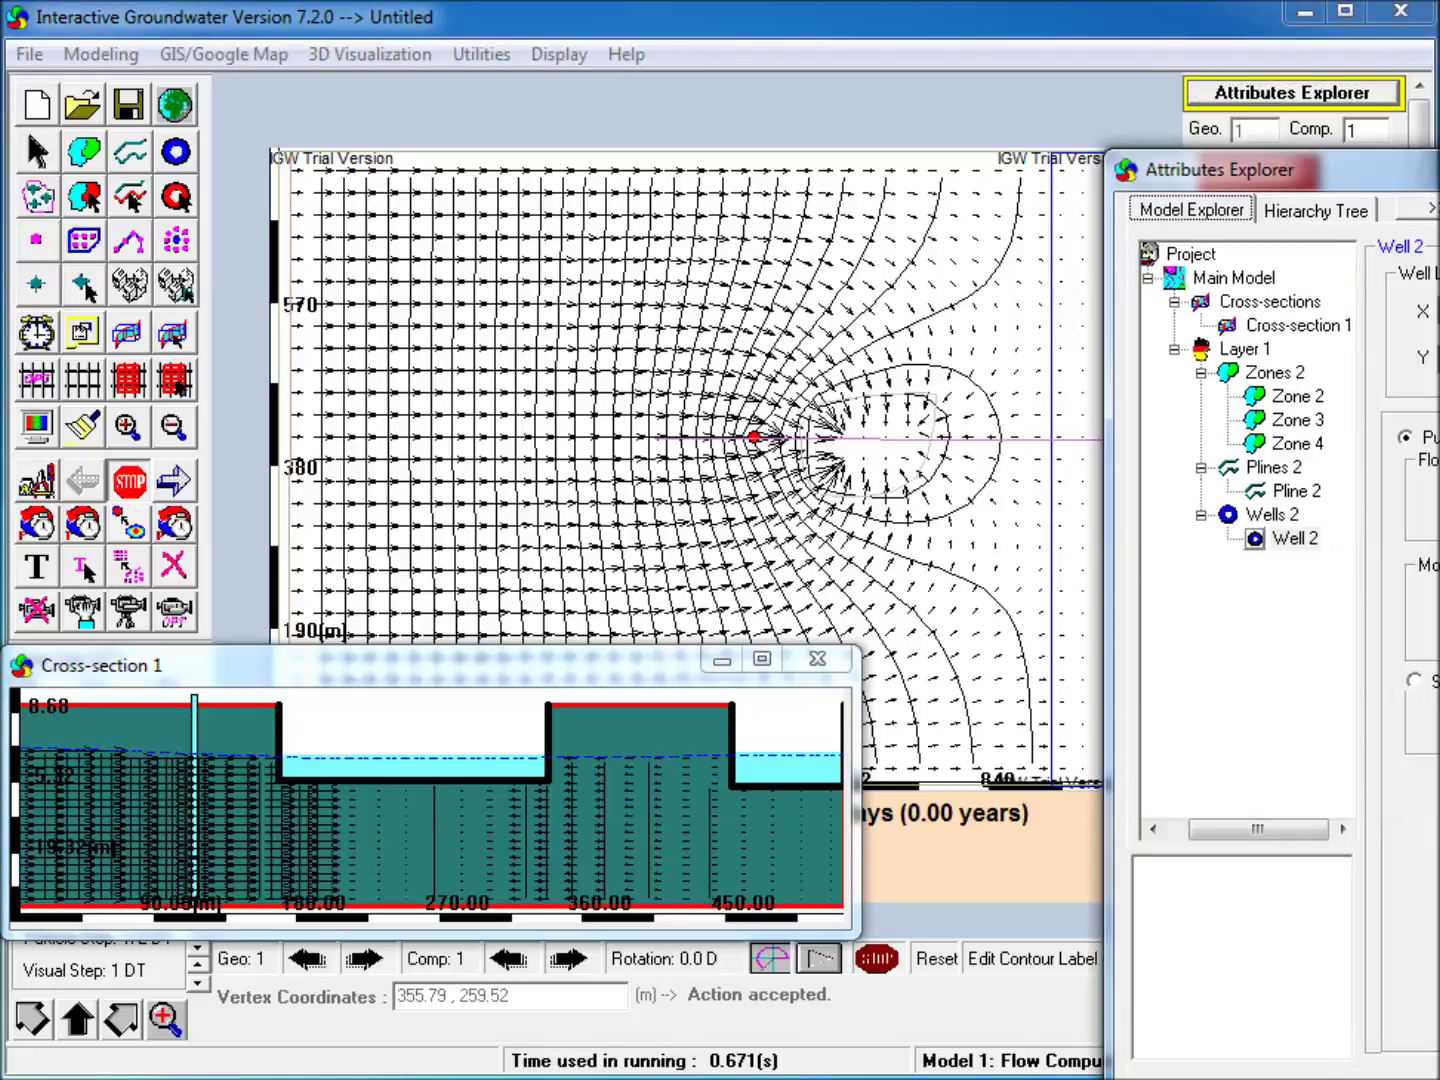
{"action": "left_click_drag", "start_coordinate": [1420, 176], "coordinate": [718, 138]}
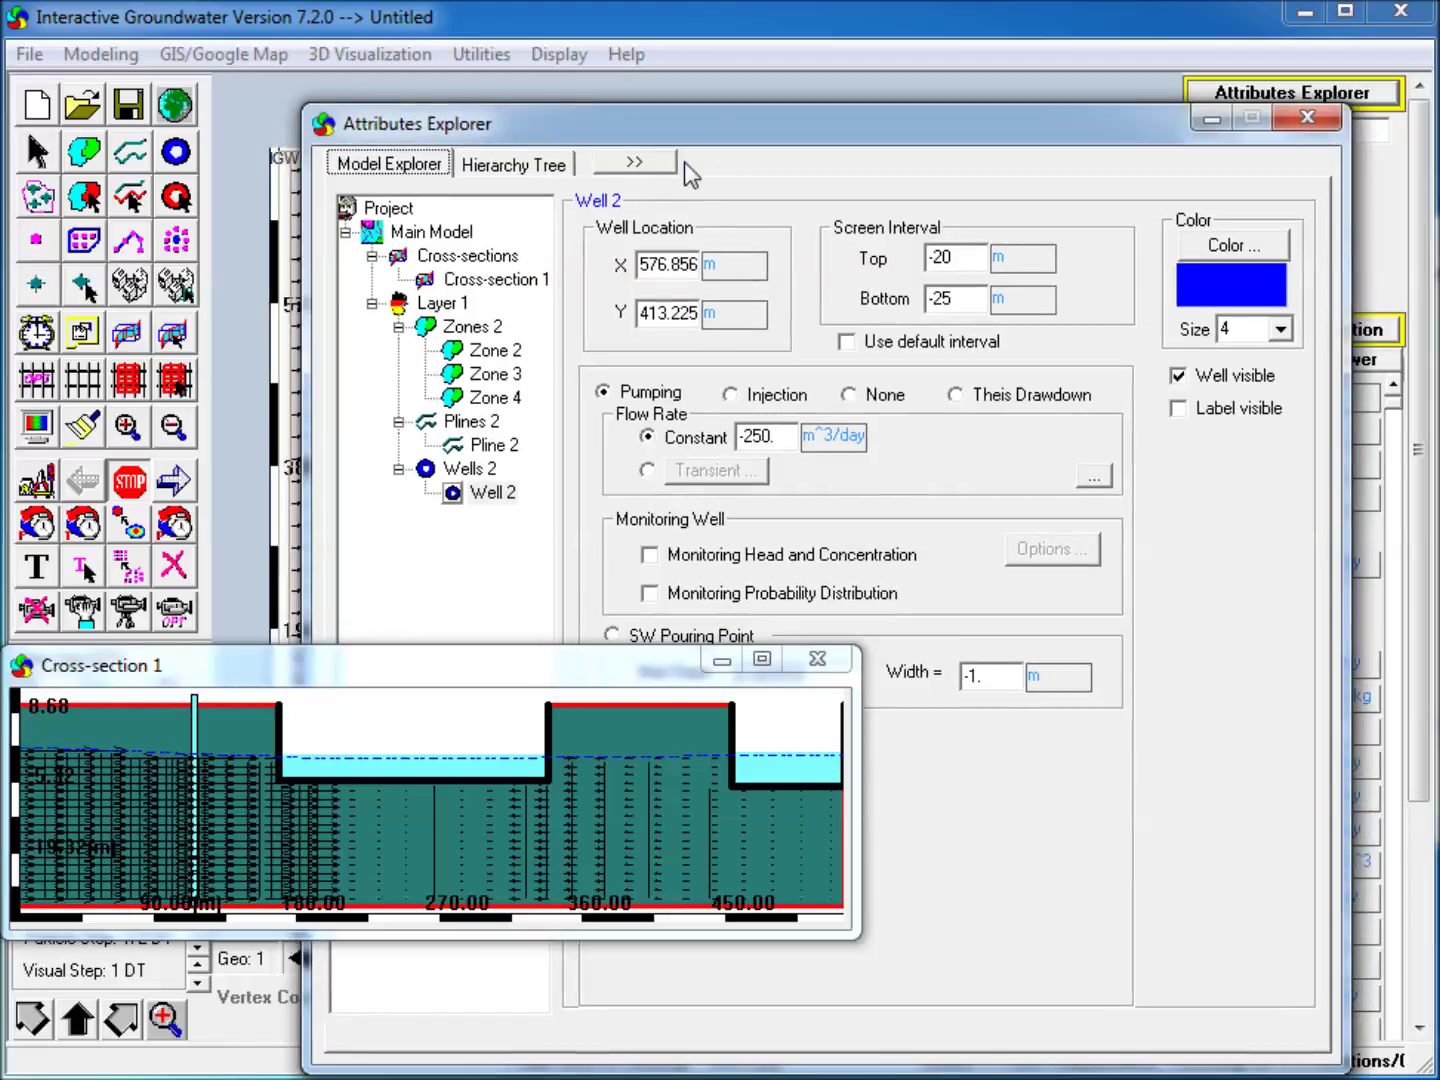
{"action": "left_click", "coordinate": [500, 375]}
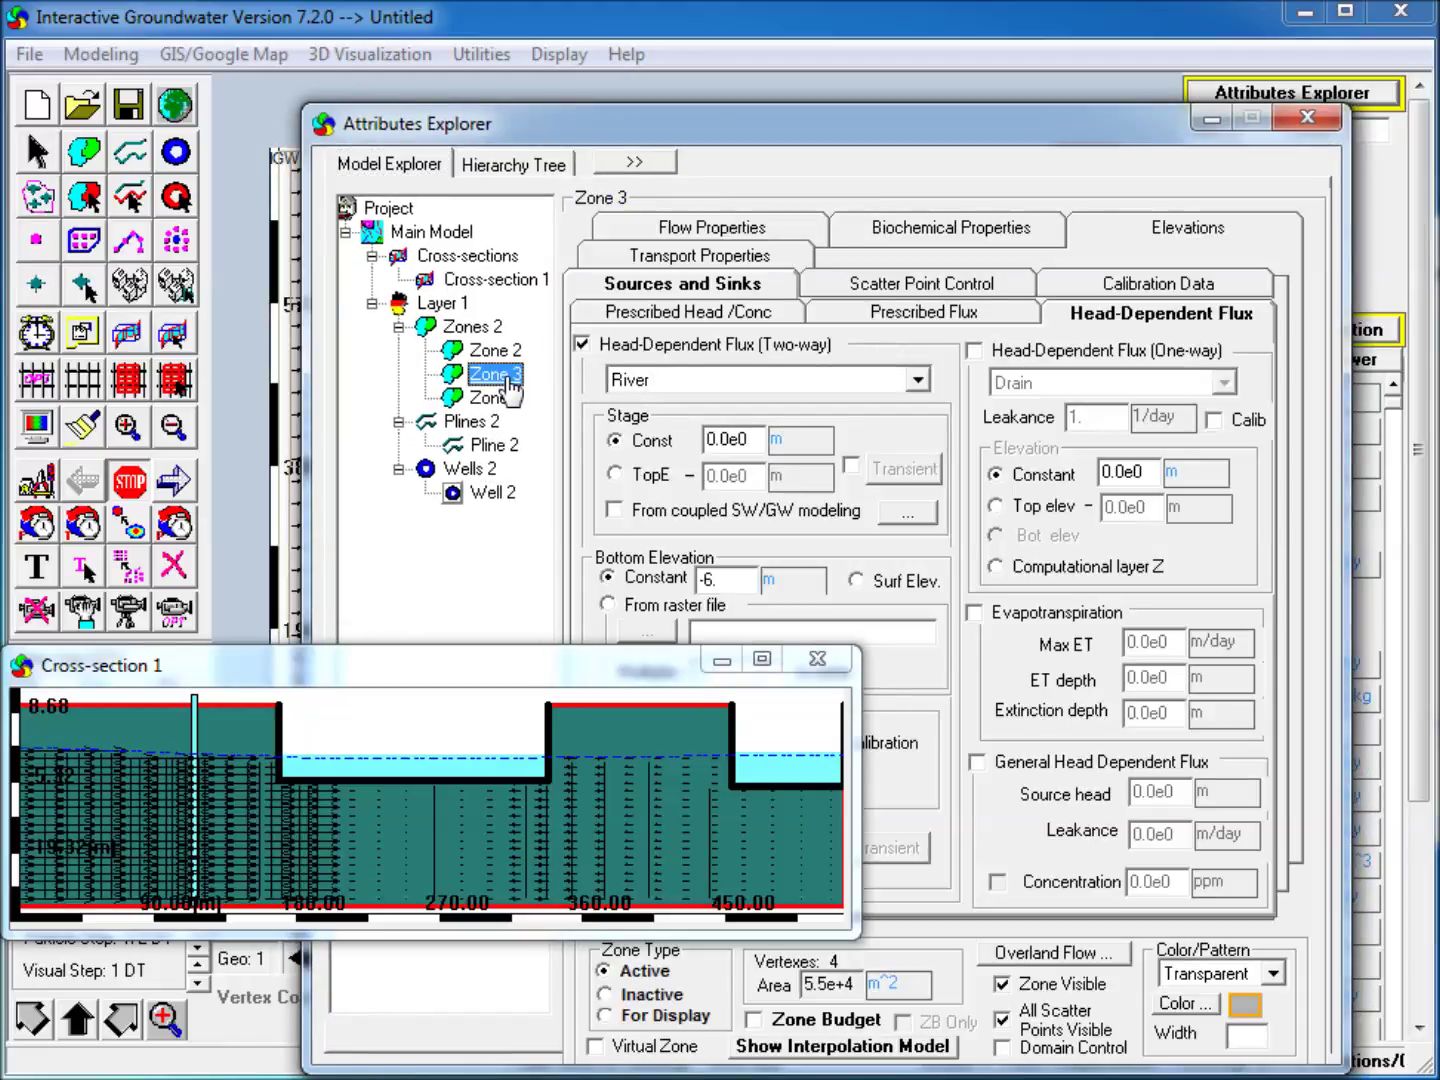
{"action": "left_click", "coordinate": [851, 467]}
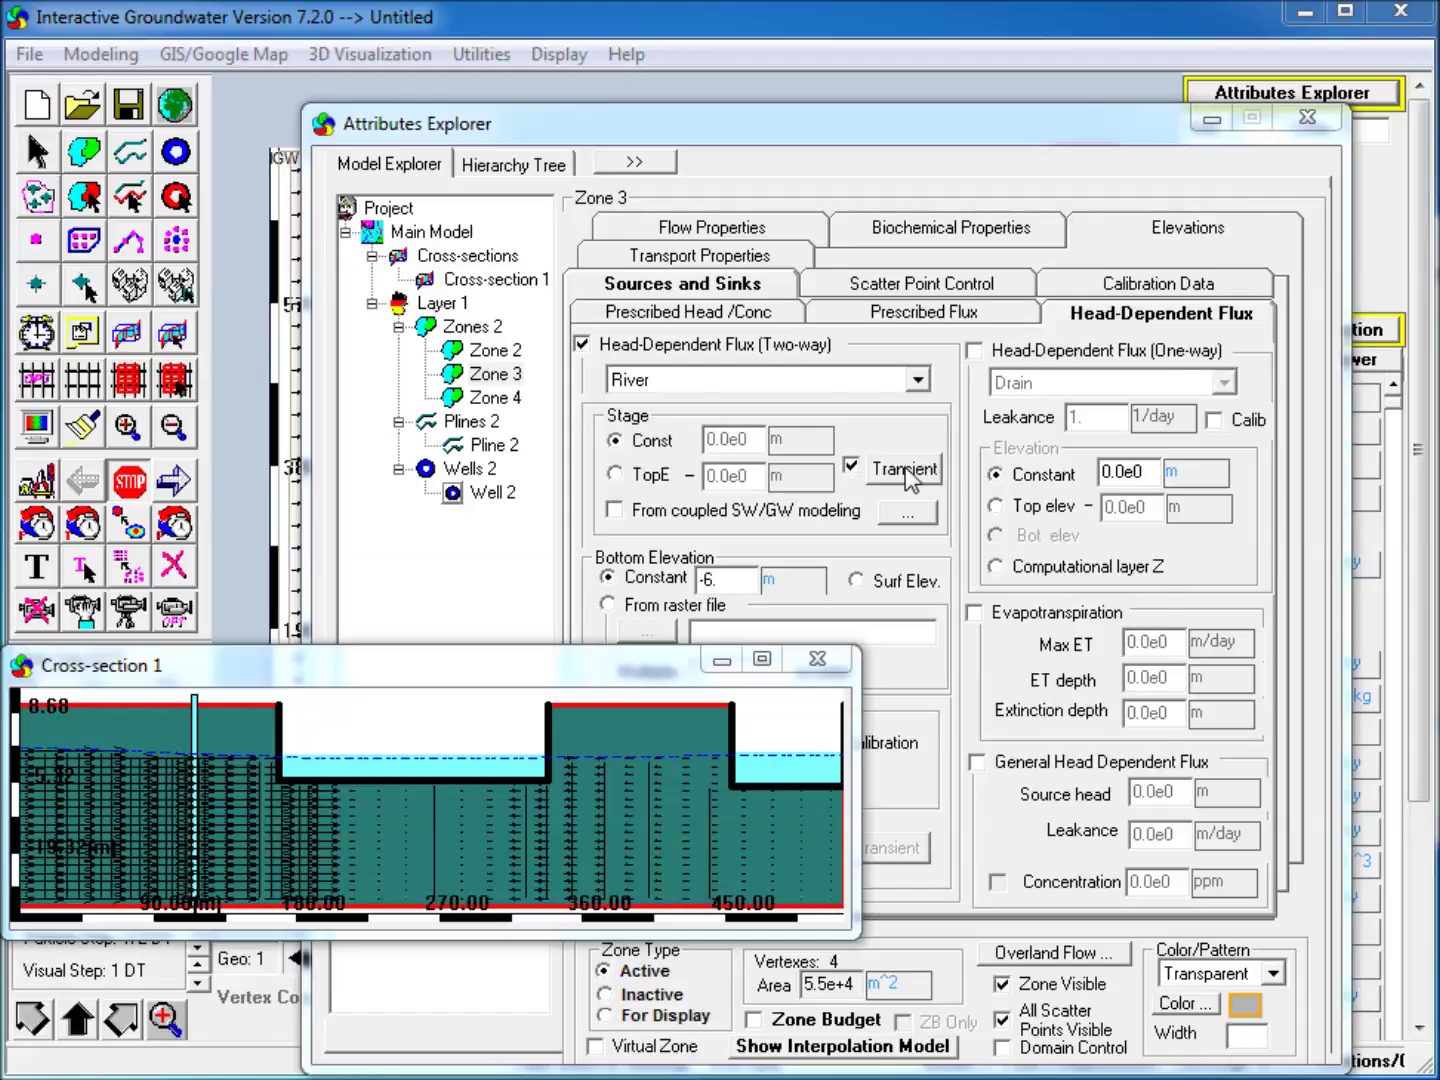
{"action": "left_click", "coordinate": [905, 469]}
{"action": "left_click_drag", "start_coordinate": [872, 296], "coordinate": [968, 175]}
{"action": "left_click", "coordinate": [895, 215]}
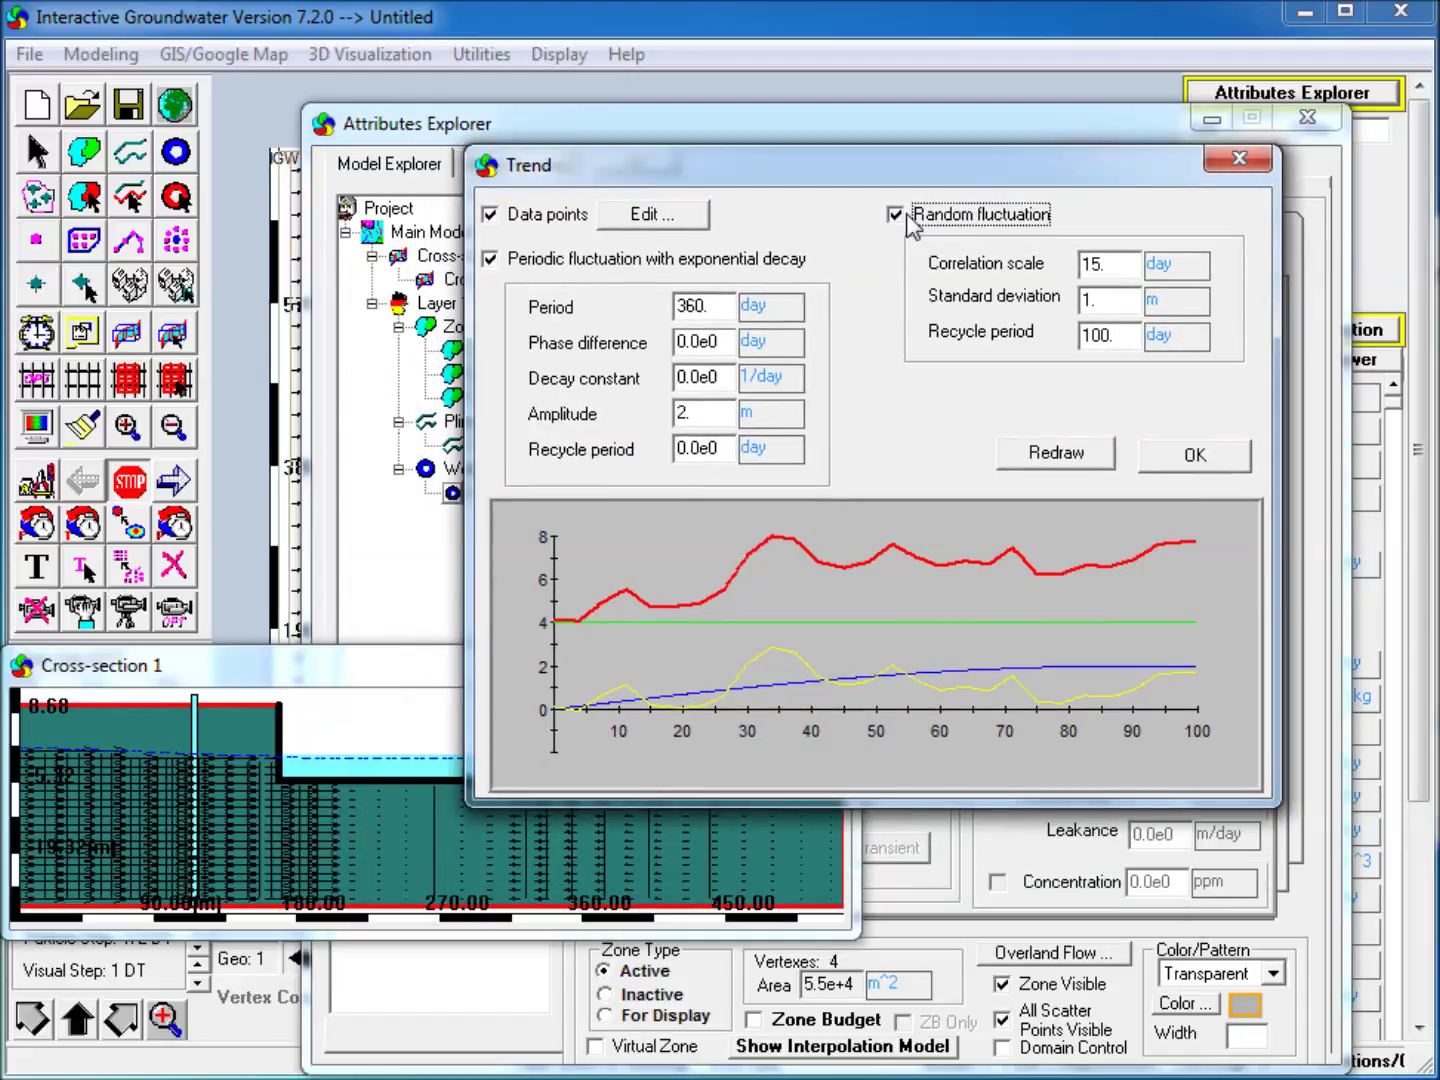
Step: Set the river stage's periodic fluctuation to a 30-day period and a 5 m amplitude, and redraw the trend graph
{"action": "left_click_drag", "start_coordinate": [723, 305], "coordinate": [595, 330]}
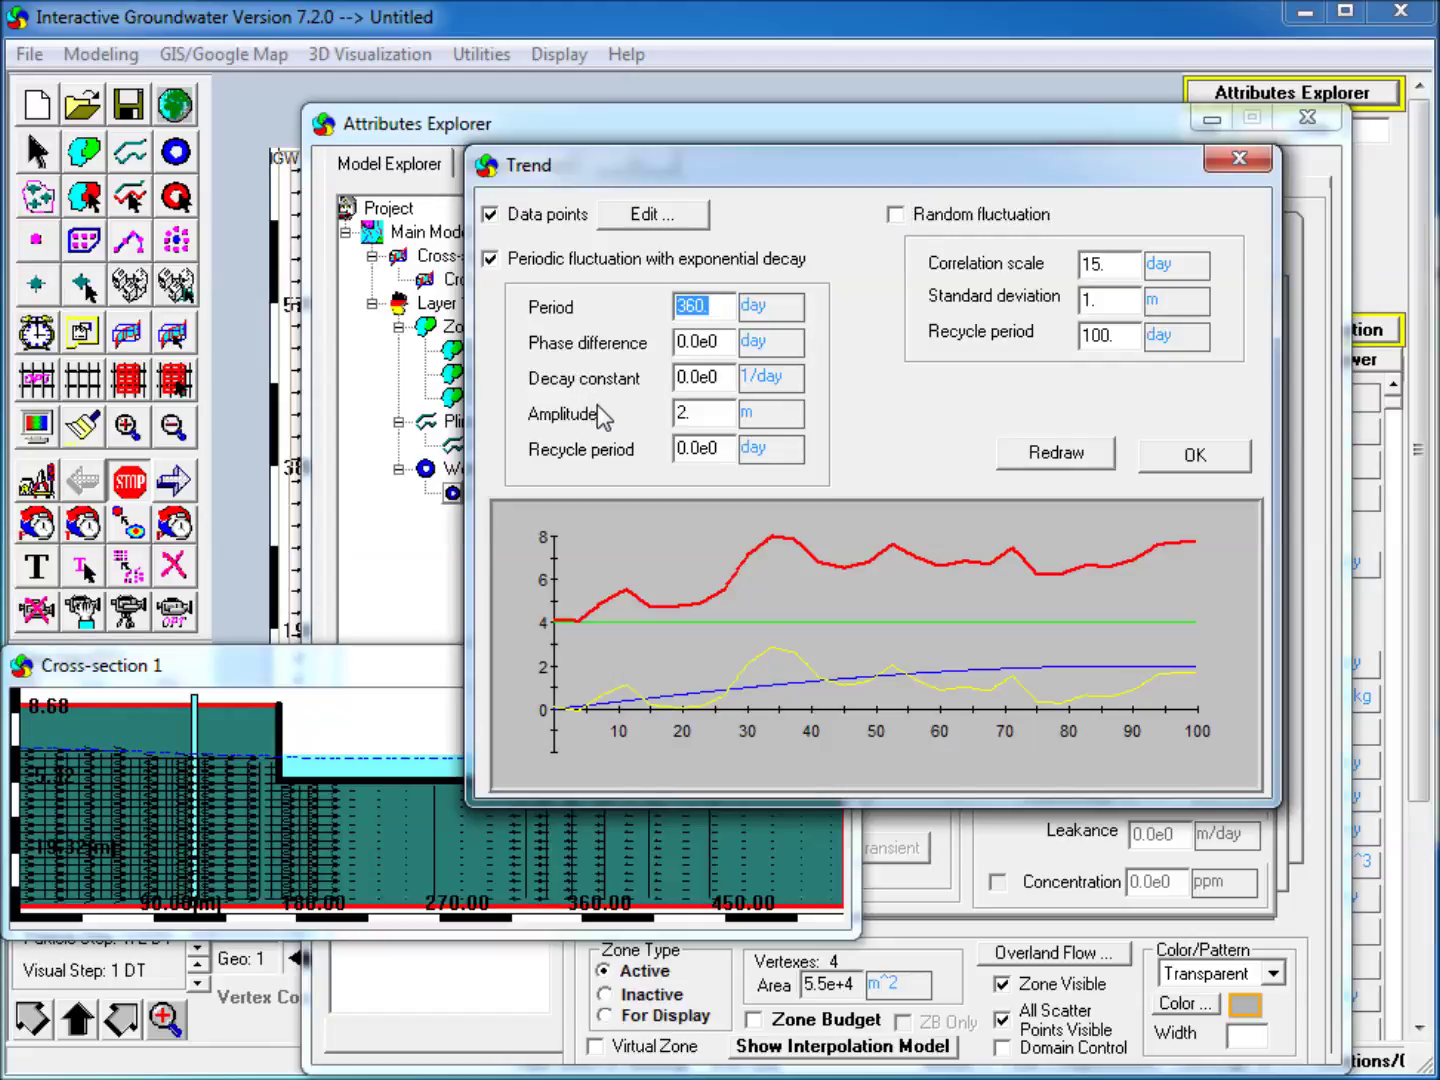
{"action": "type", "text": "30"}
{"action": "left_click_drag", "start_coordinate": [710, 415], "coordinate": [675, 418]}
{"action": "type", "text": "5"}
{"action": "left_click", "coordinate": [1081, 458]}
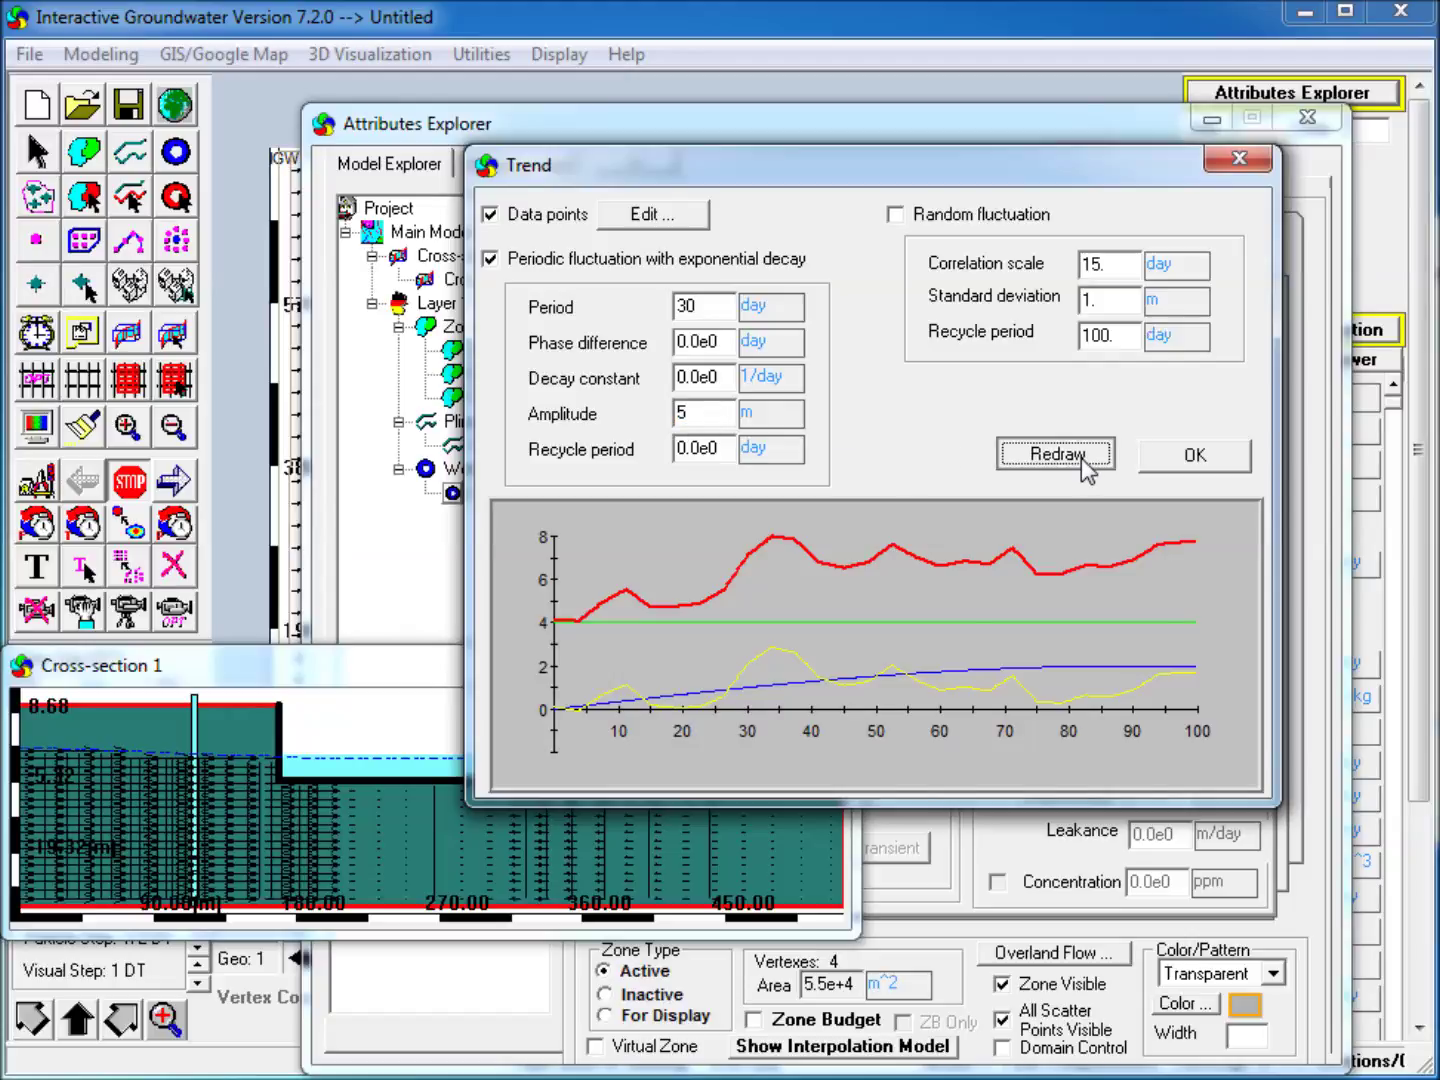
Step: Set the river stage trend's data points at 0 and 100 days to 0 m, redraw the graph and accept the trend
{"action": "left_click", "coordinate": [650, 219]}
{"action": "left_click", "coordinate": [899, 418]}
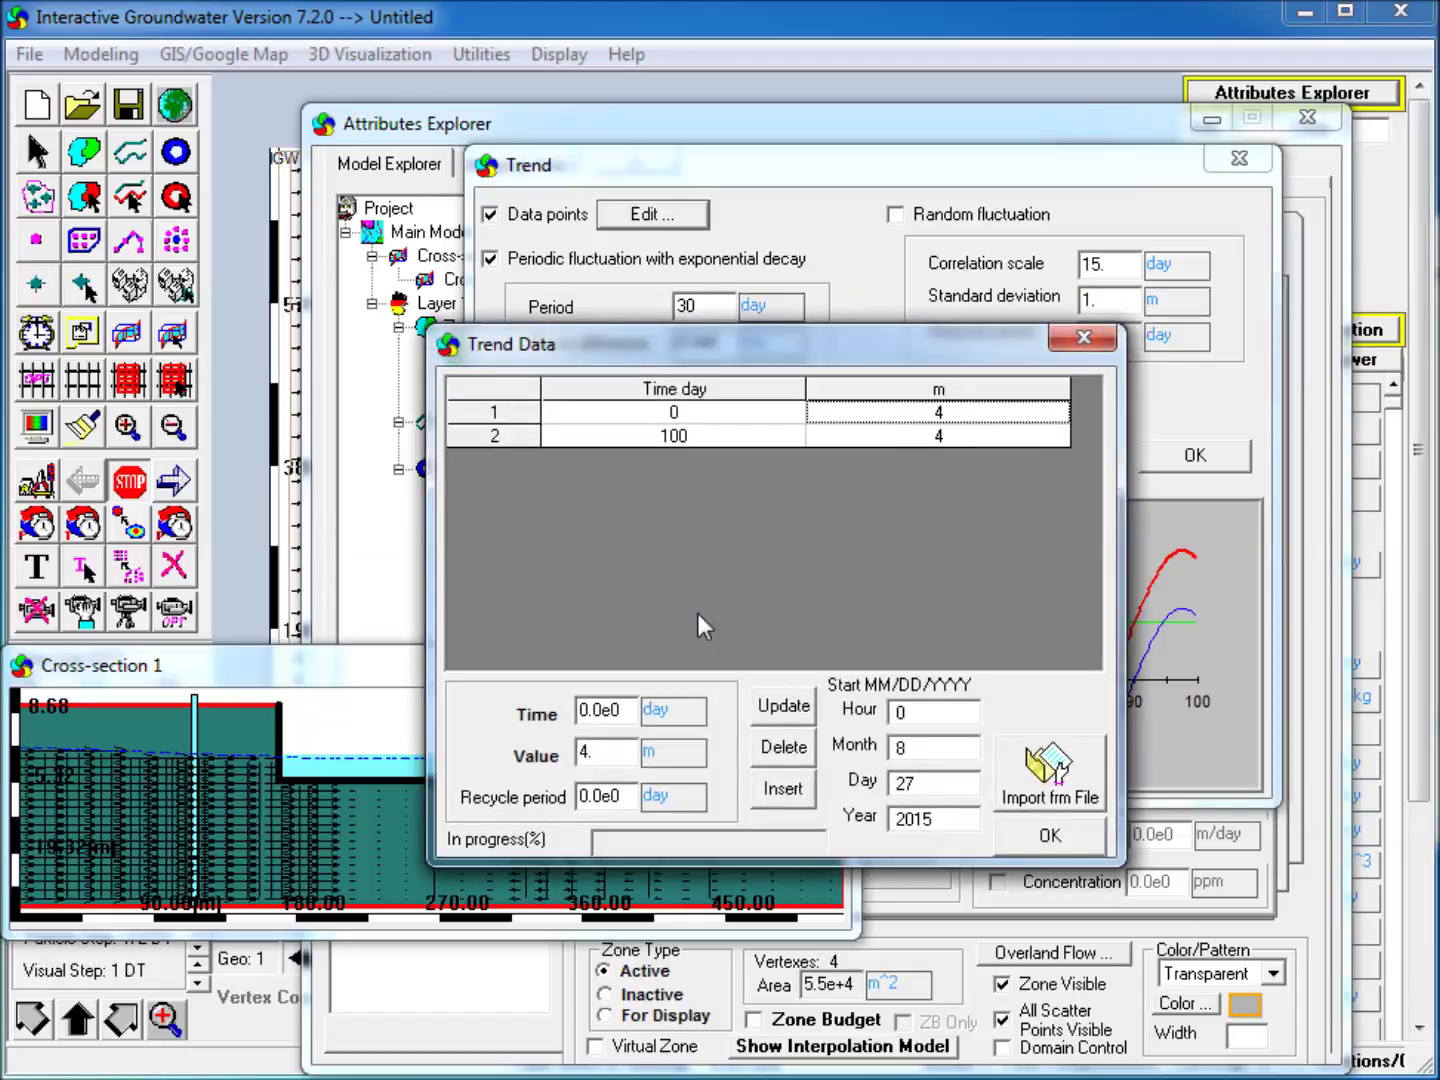
{"action": "type", "text": "0"}
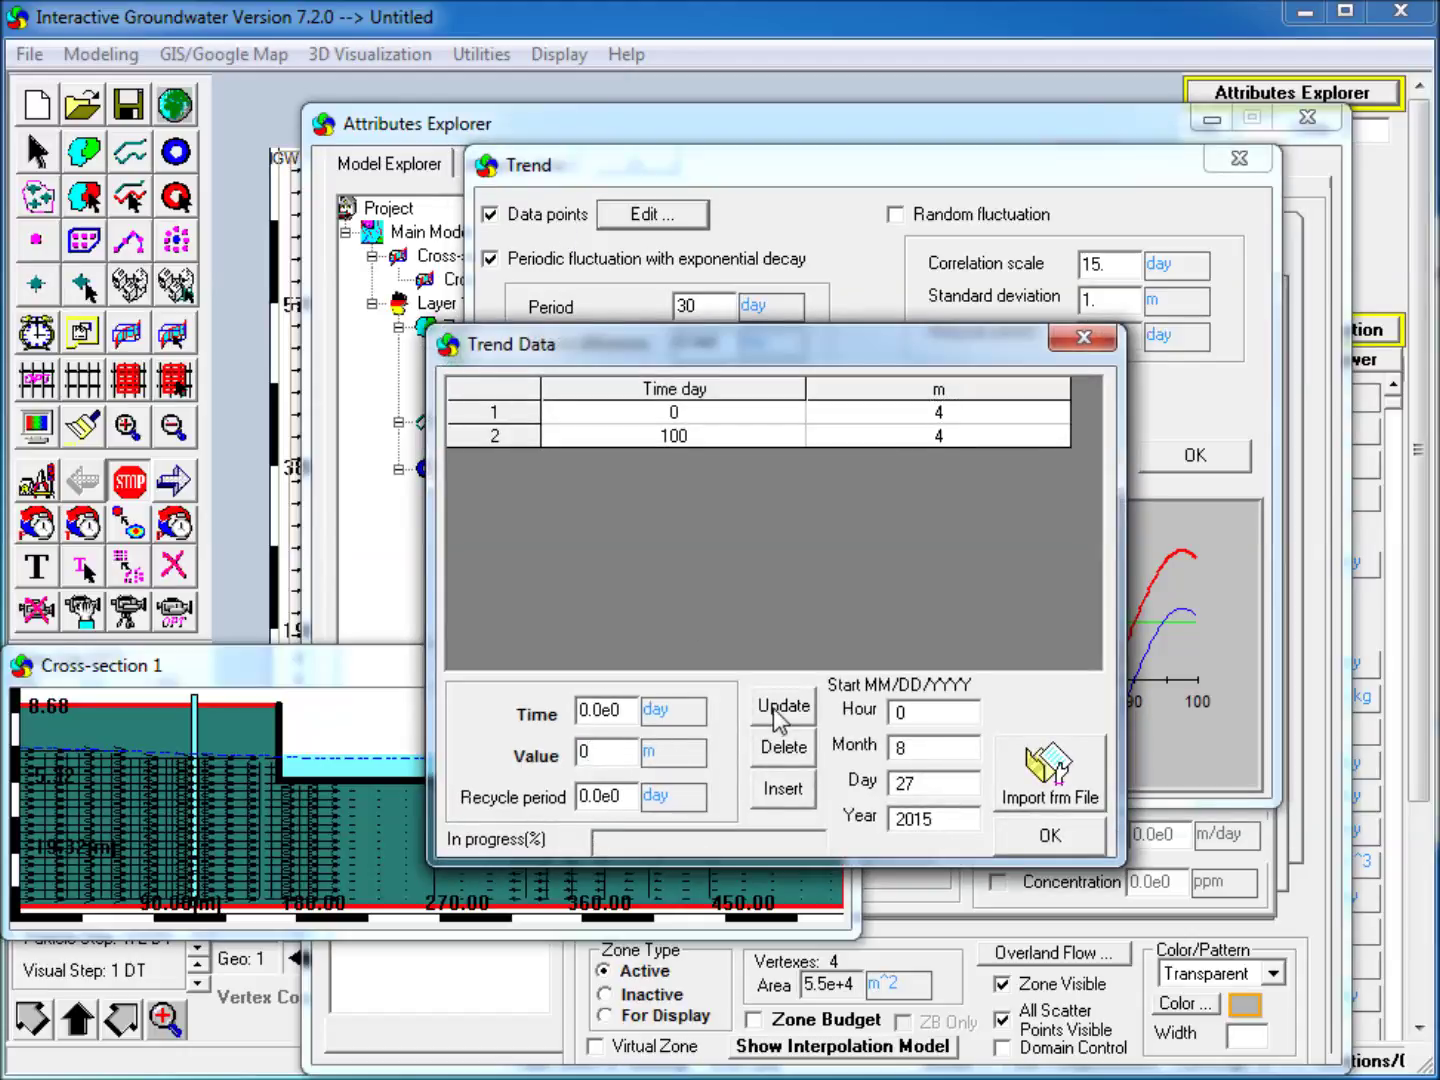
{"action": "left_click", "coordinate": [779, 715]}
{"action": "left_click", "coordinate": [937, 433]}
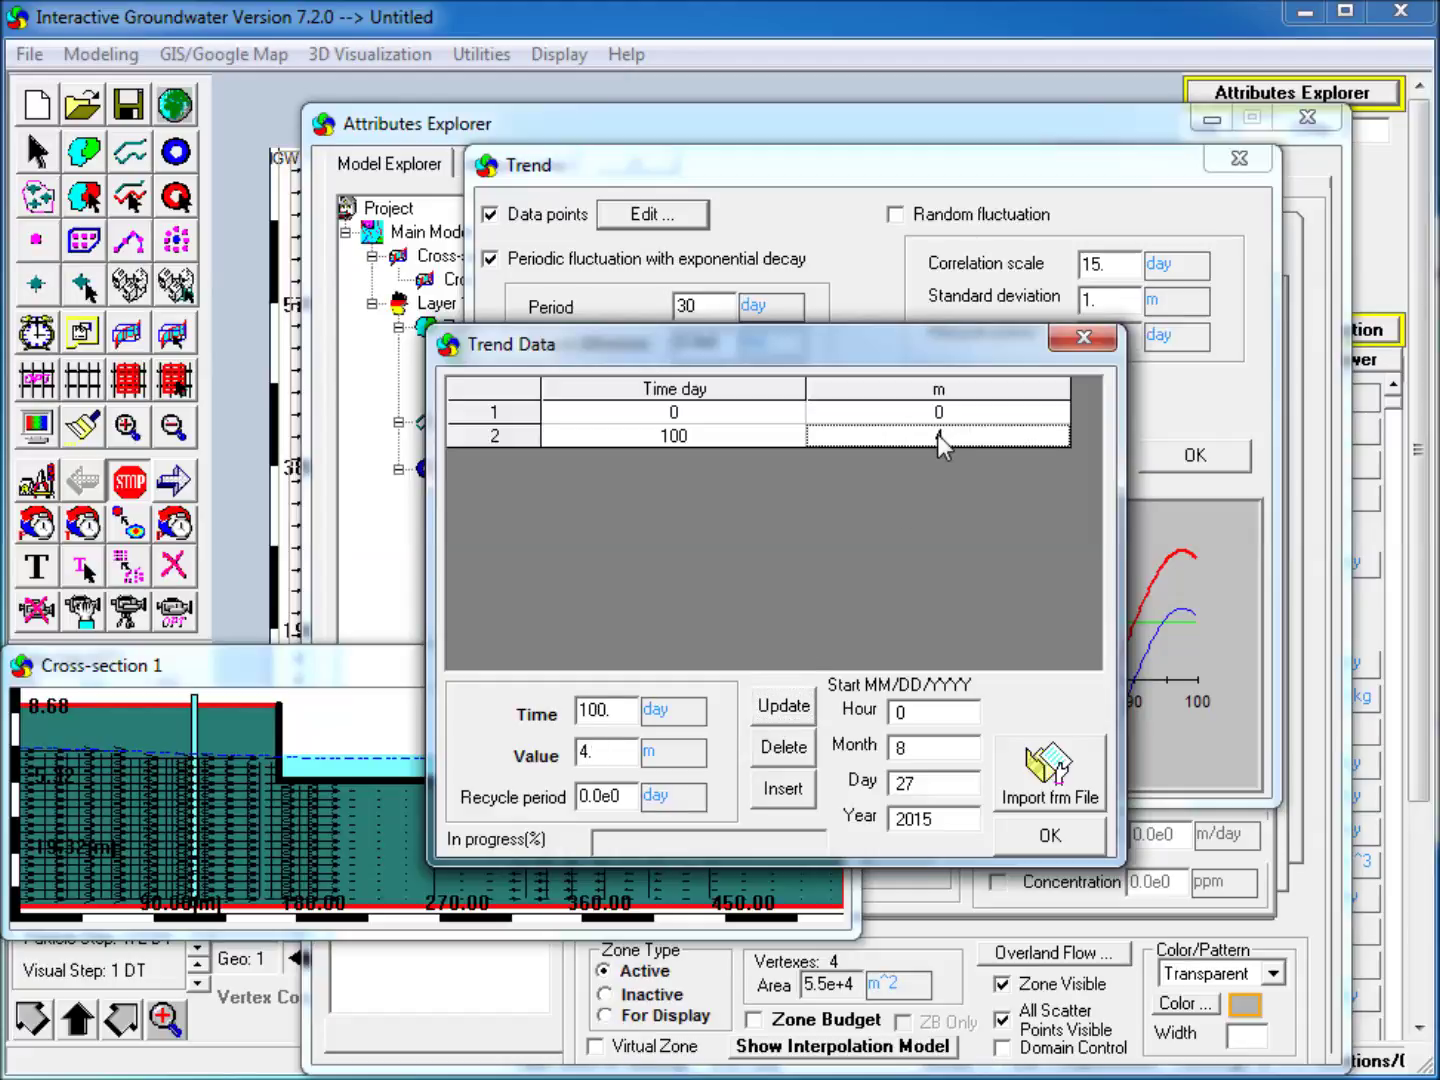
{"action": "double_click", "coordinate": [612, 752]}
{"action": "type", "text": "0"}
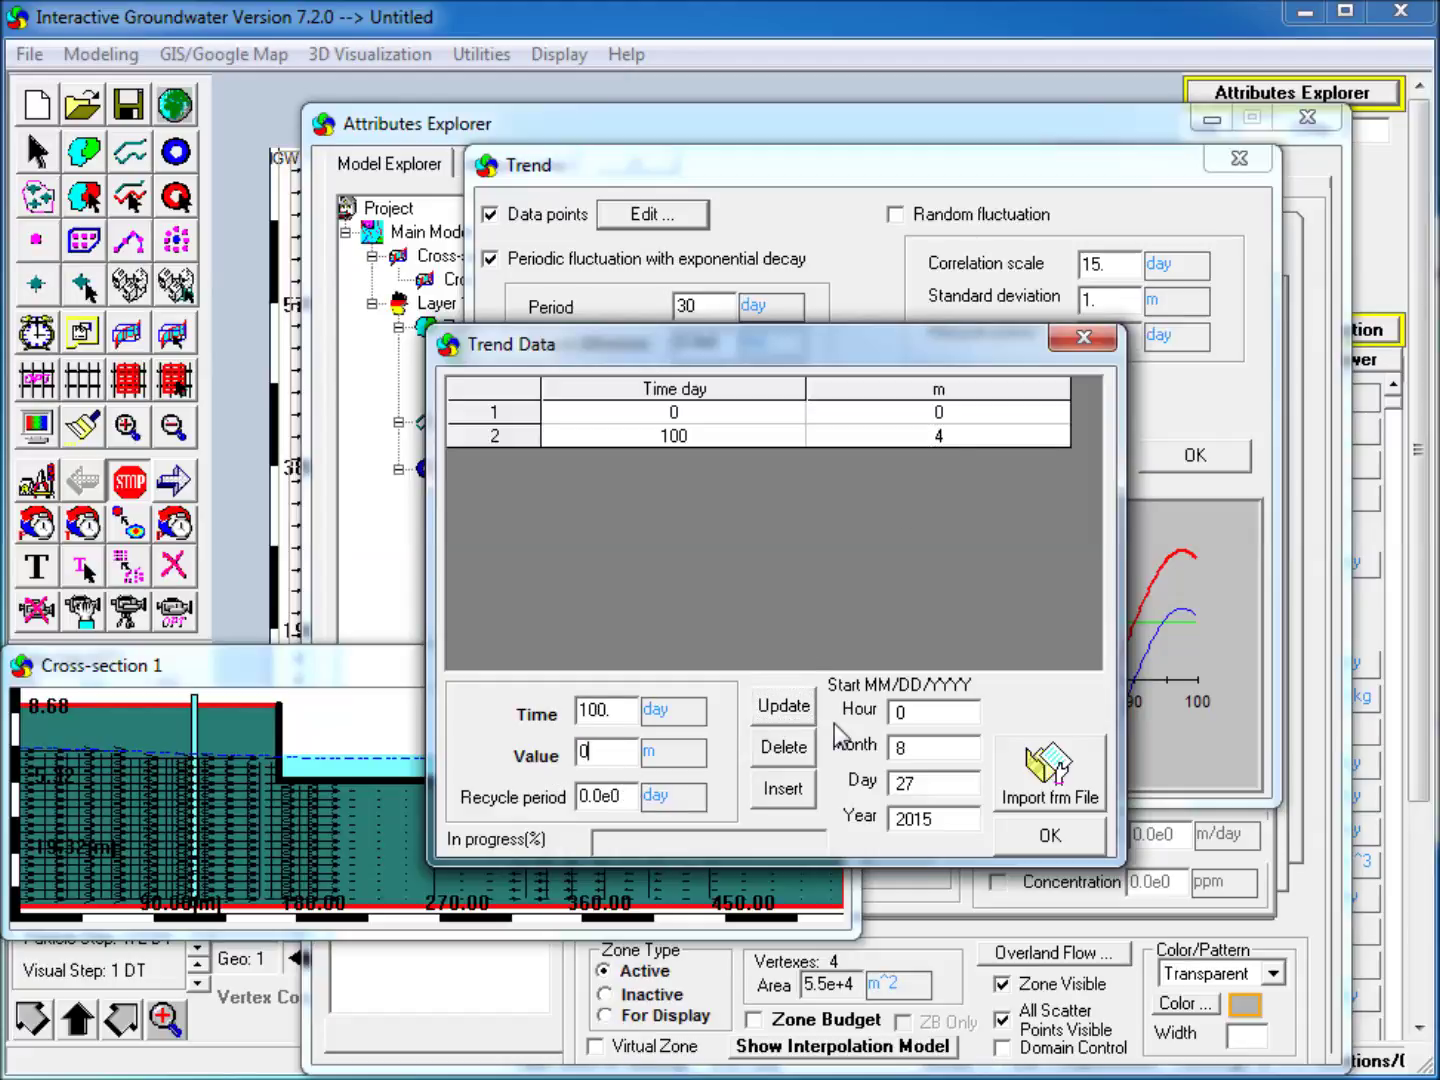
{"action": "left_click", "coordinate": [809, 722]}
{"action": "left_click", "coordinate": [1067, 844]}
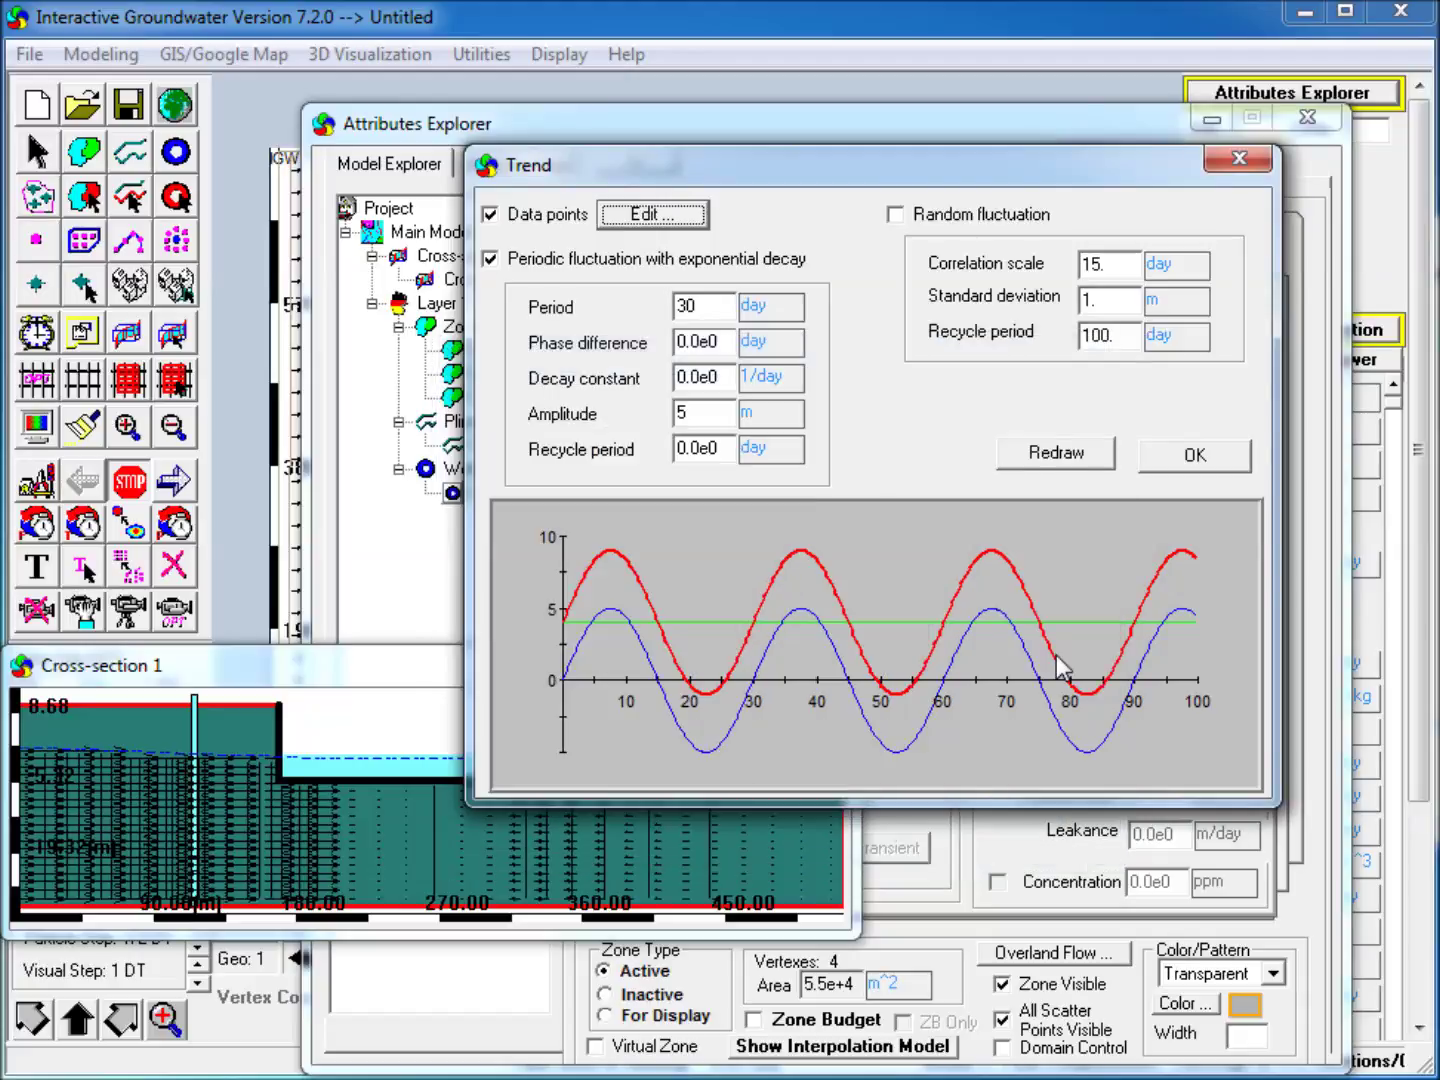
{"action": "left_click", "coordinate": [1056, 453]}
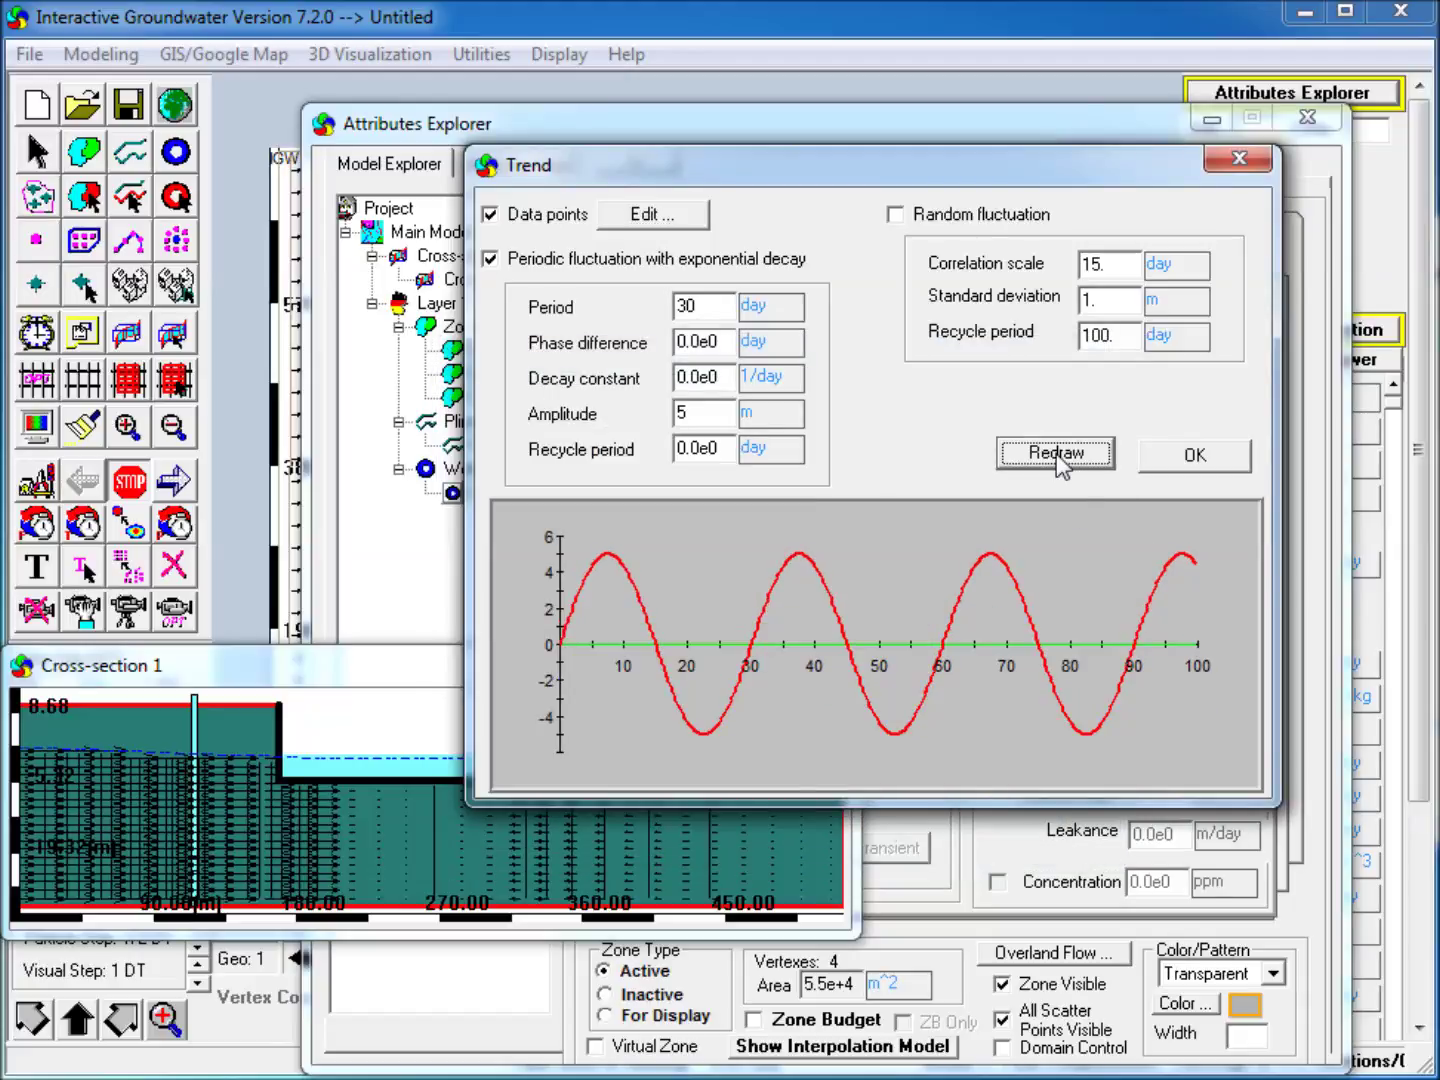
{"action": "left_click", "coordinate": [1193, 458]}
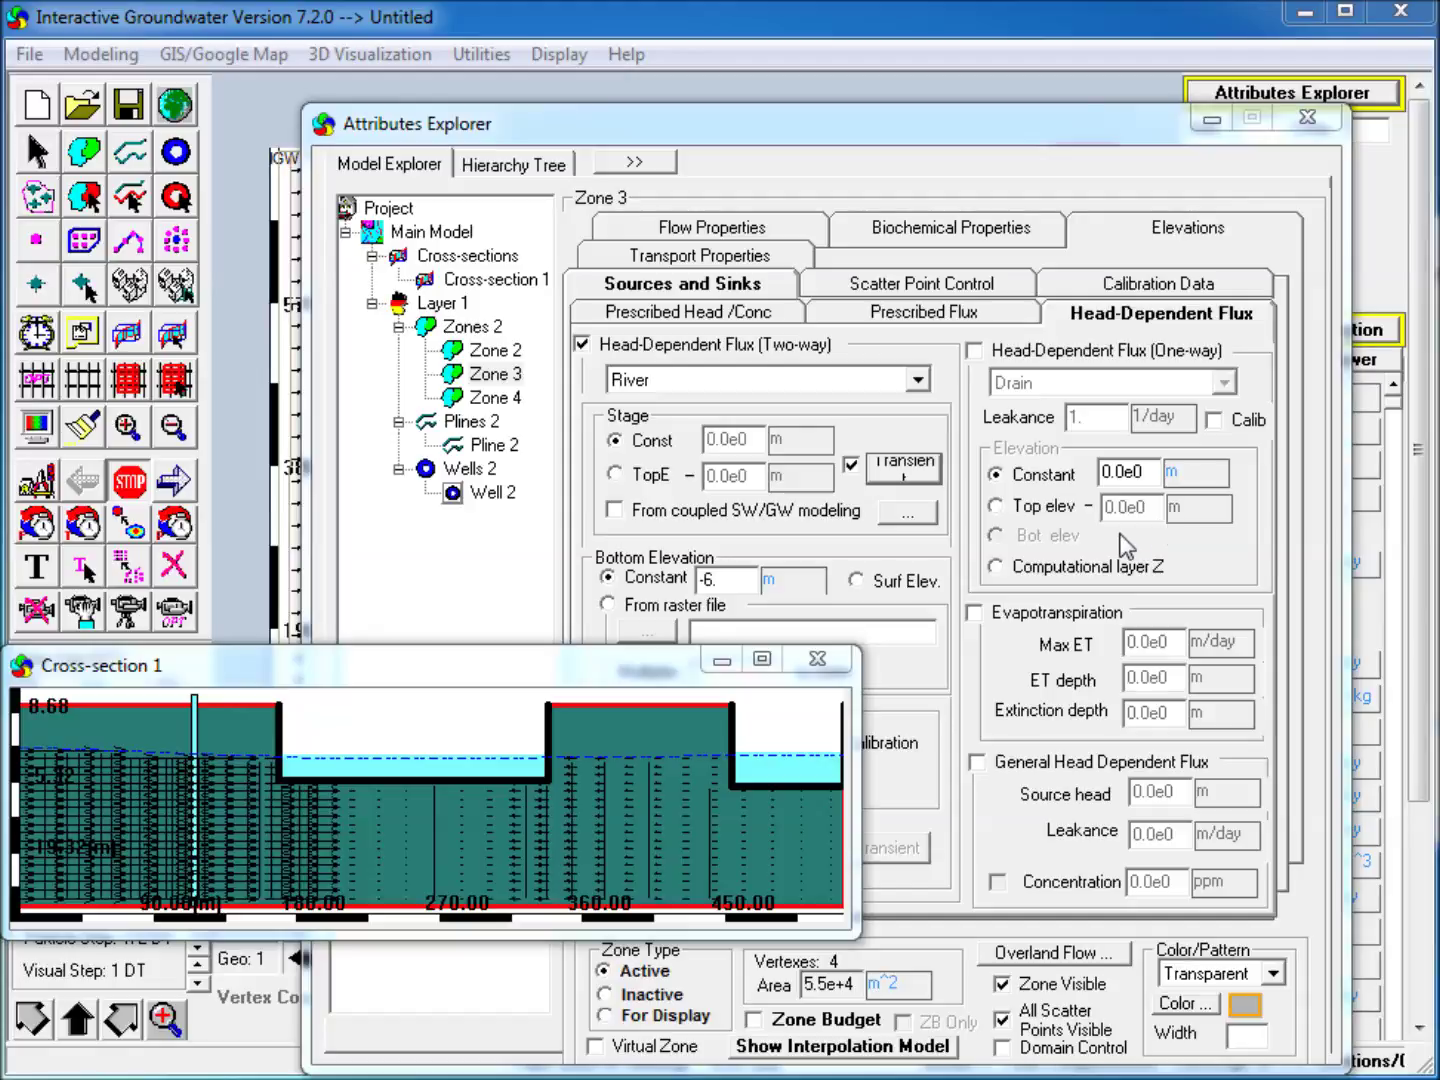
{"action": "left_click", "coordinate": [1207, 122]}
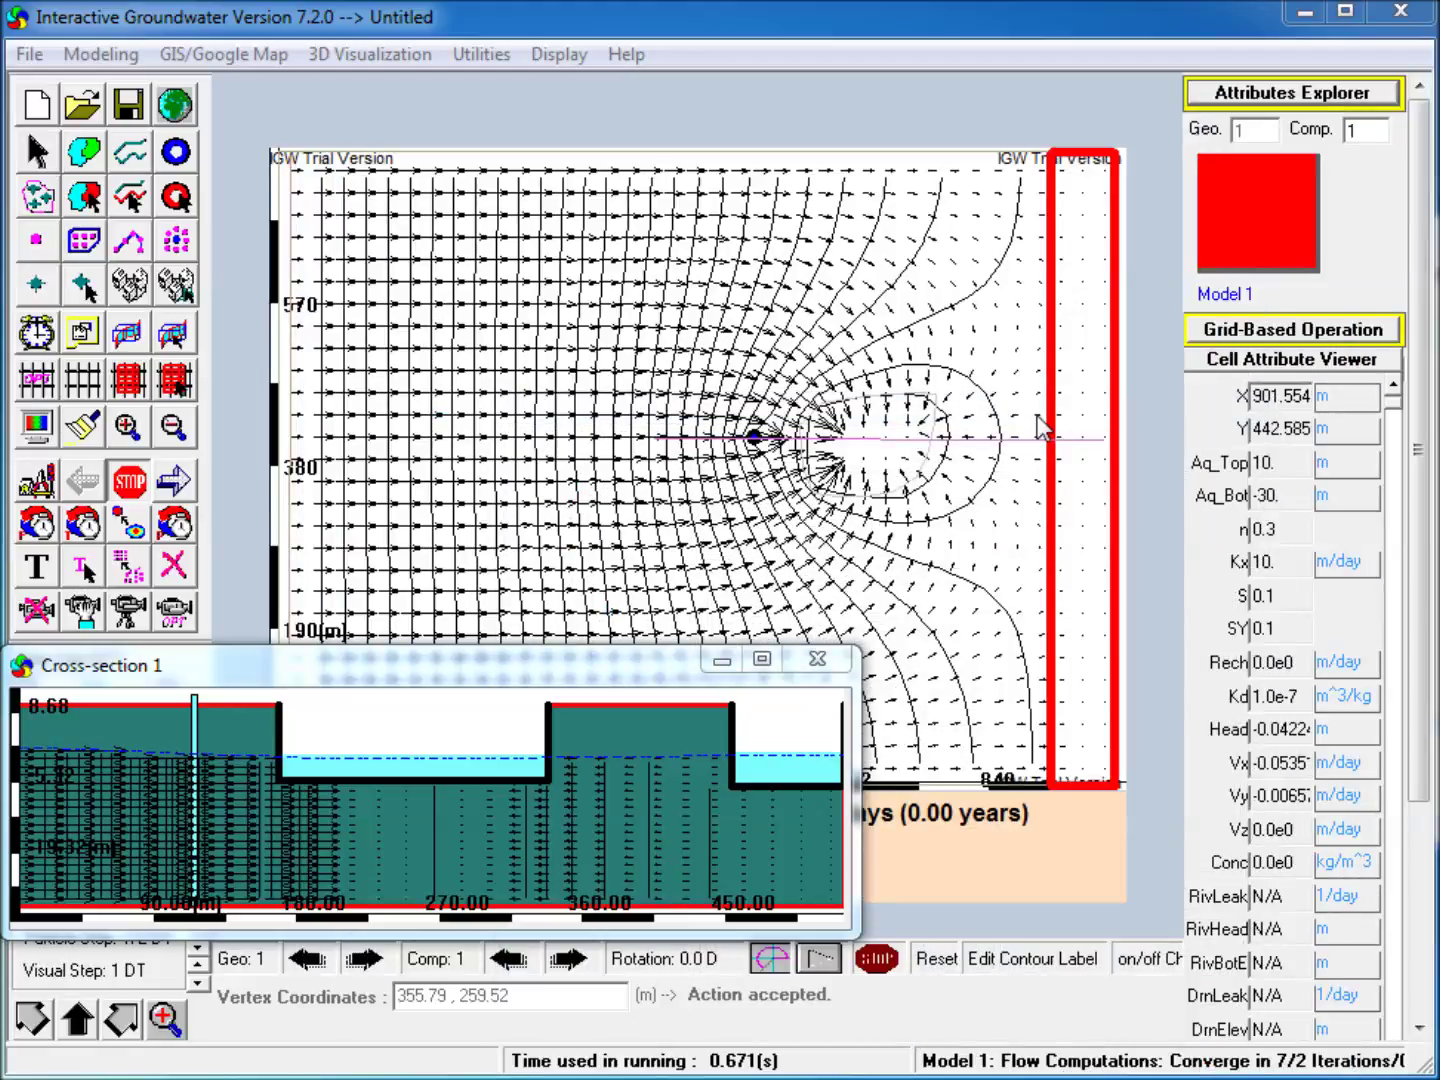
Step: Take the stage of the lake zone (Zone 4) from coupled SW/GW modeling
{"action": "left_click", "coordinate": [1006, 434]}
{"action": "left_click", "coordinate": [1269, 99]}
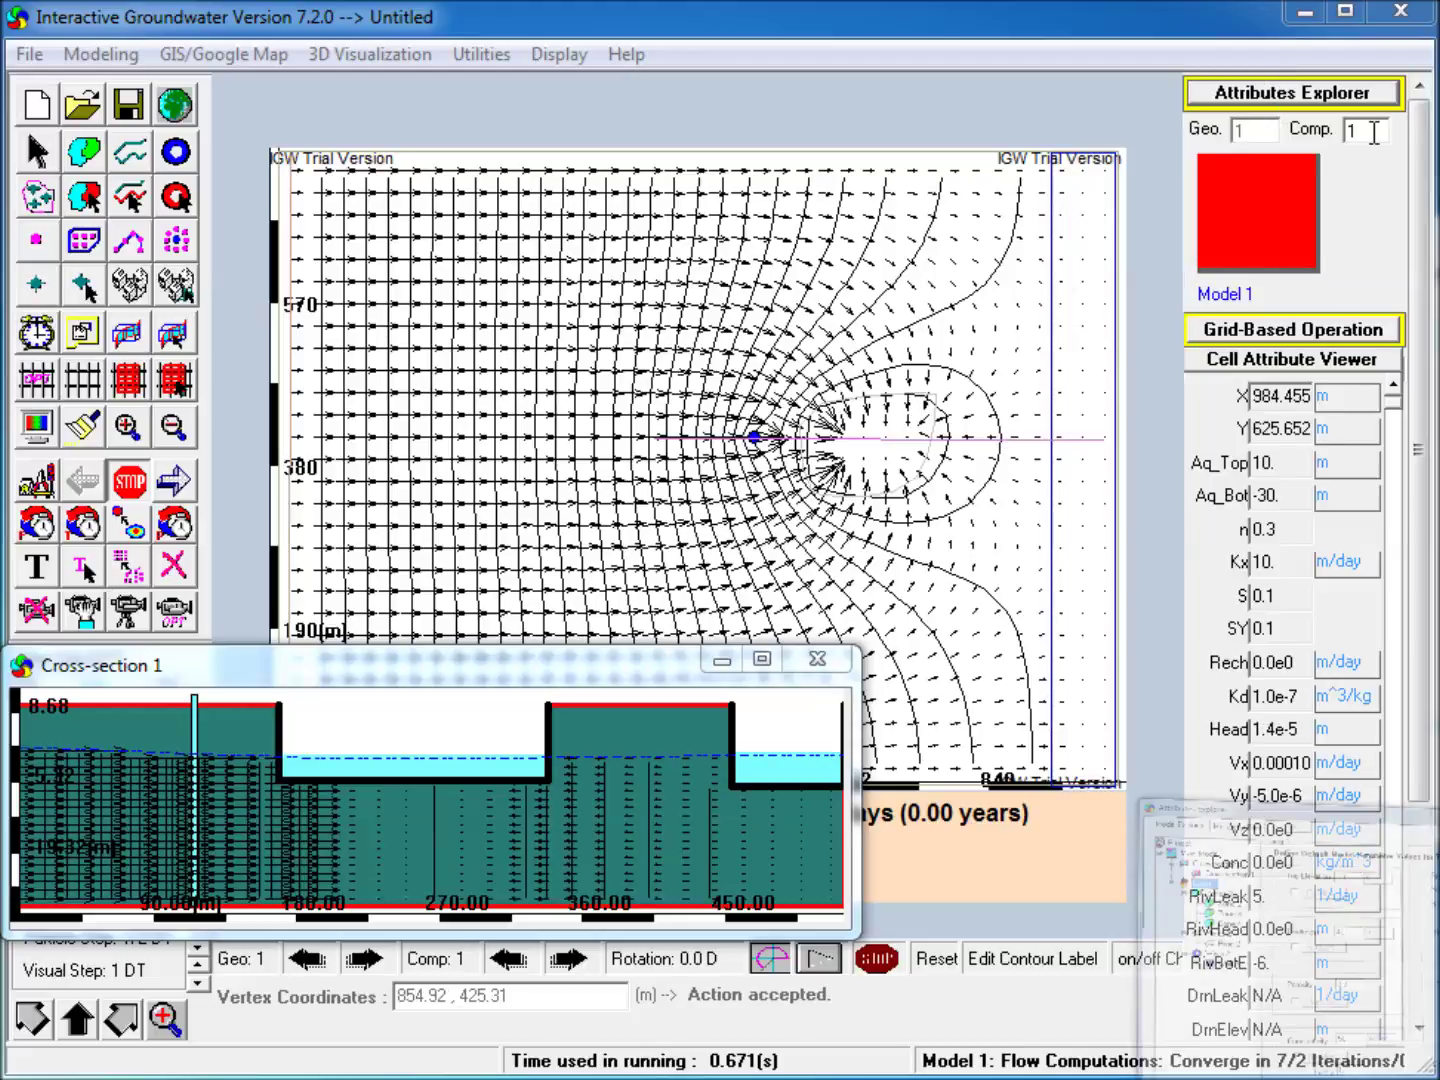
{"action": "left_click_drag", "start_coordinate": [1390, 168], "coordinate": [573, 137]}
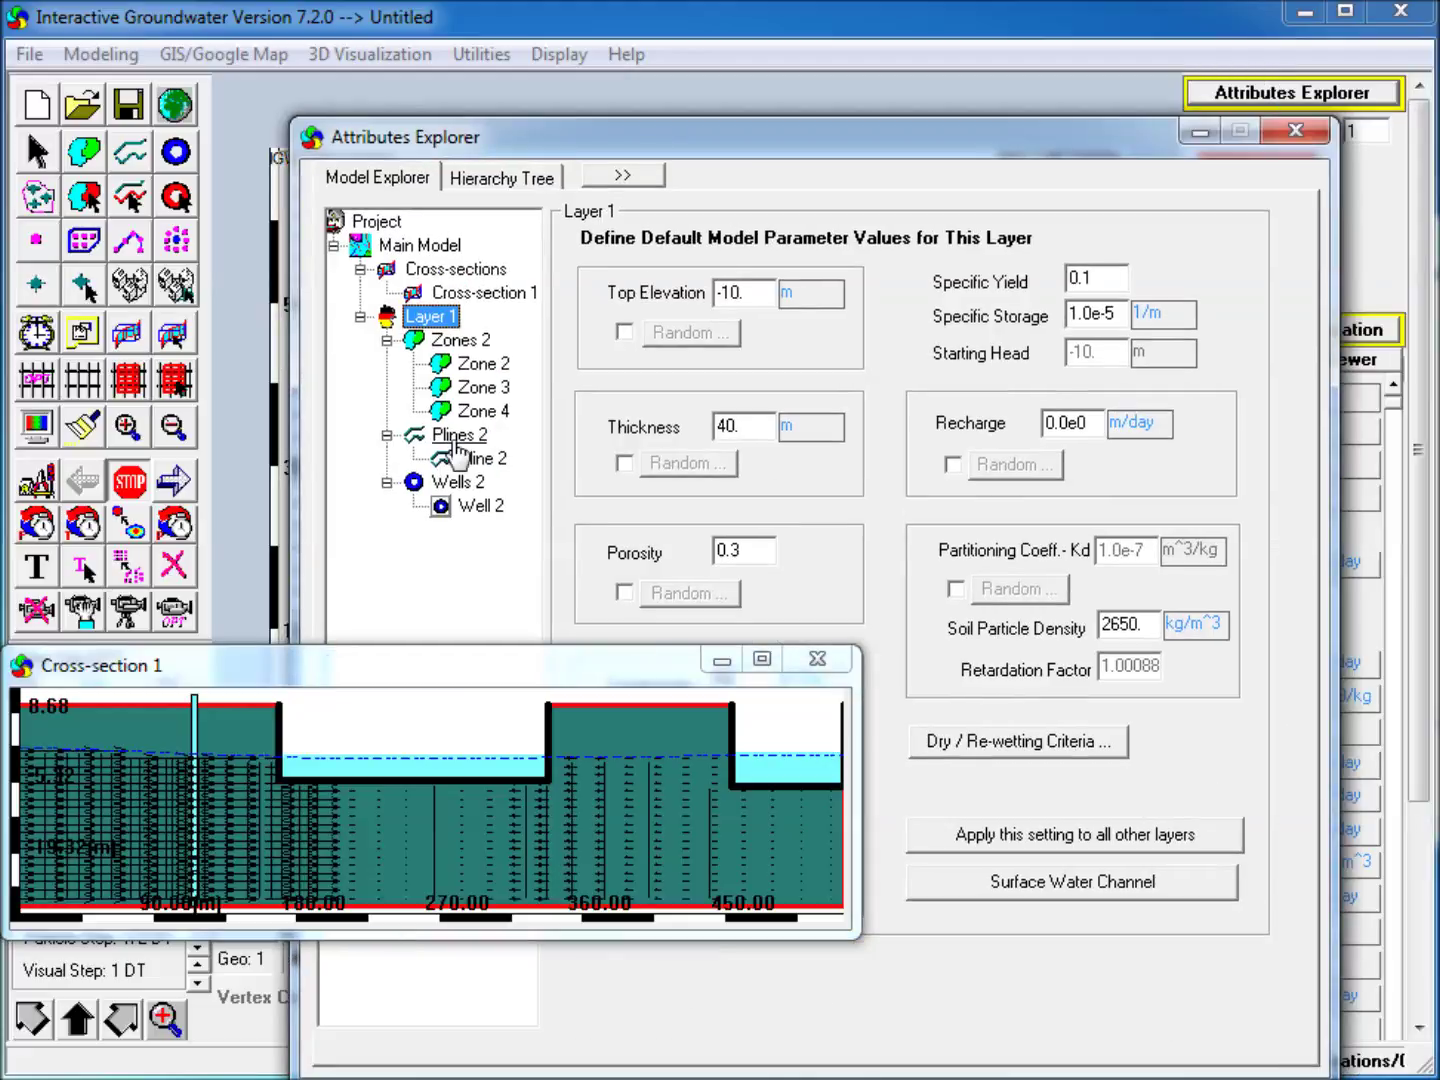
{"action": "left_click", "coordinate": [472, 411]}
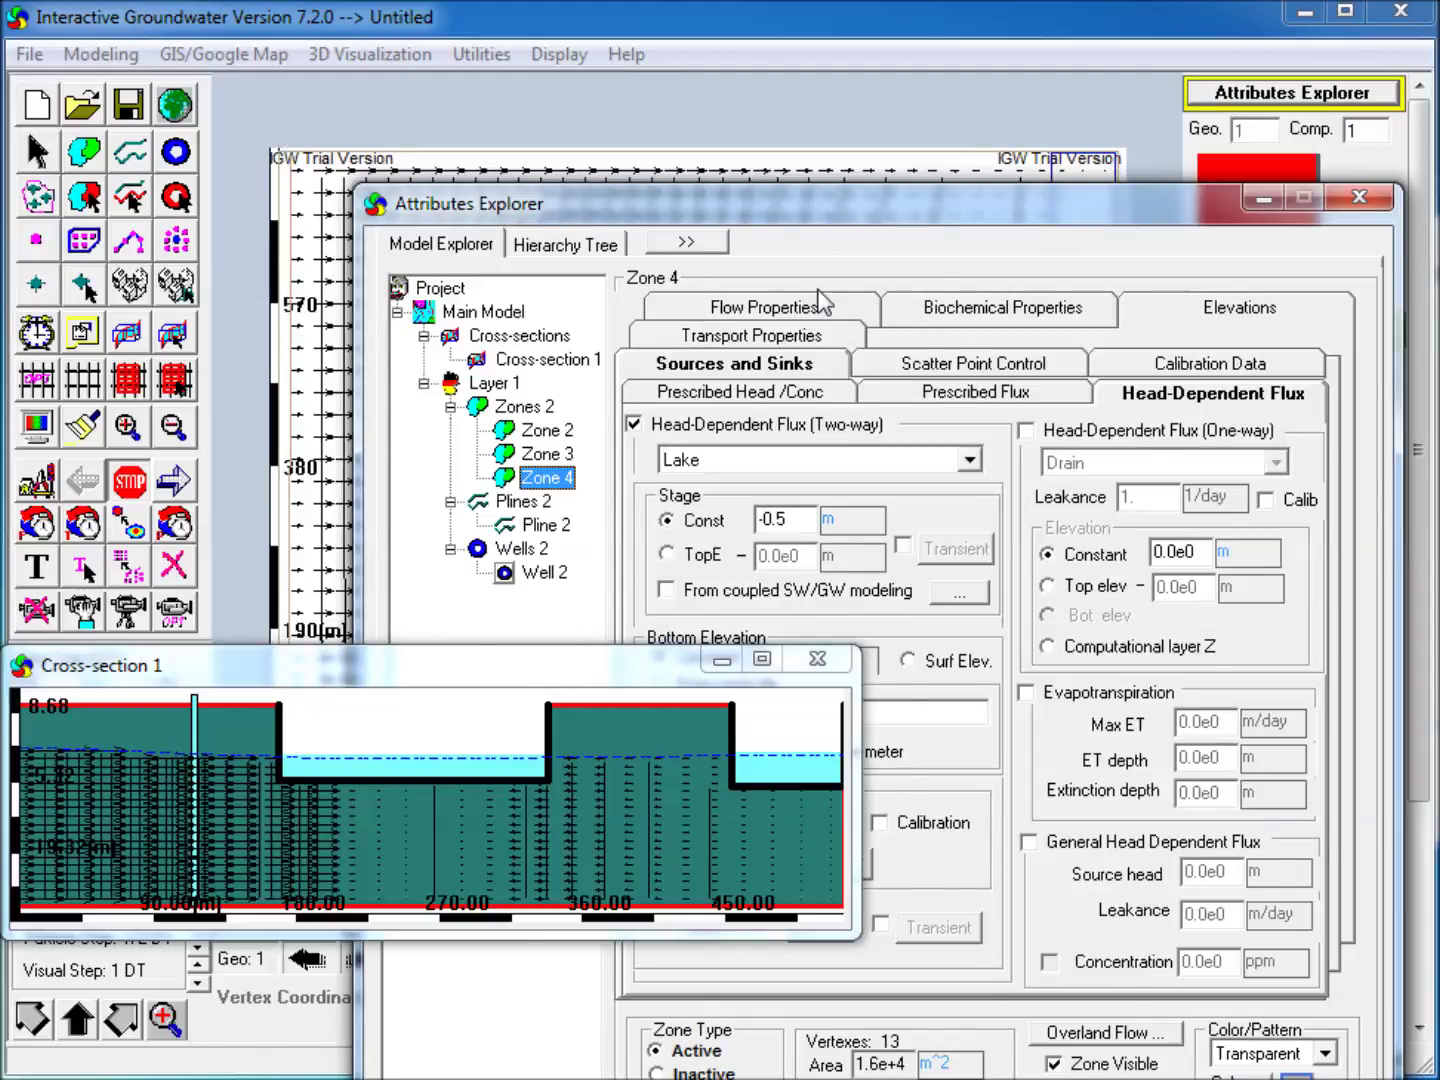
{"action": "left_click_drag", "start_coordinate": [1200, 690], "coordinate": [665, 135]}
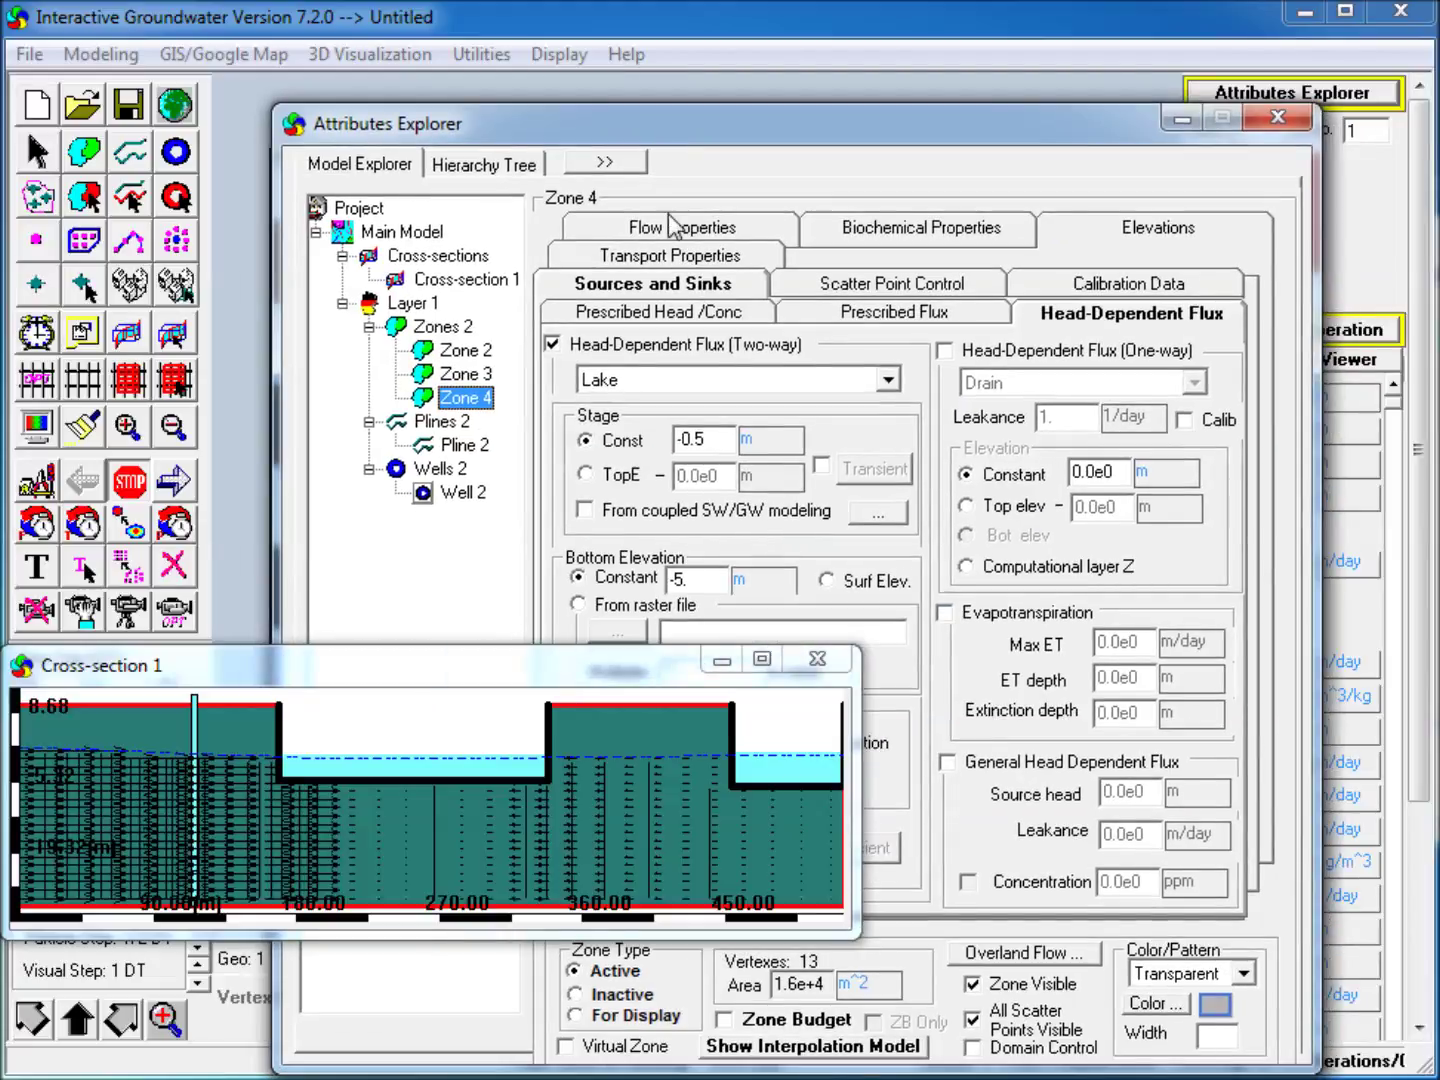
{"action": "left_click", "coordinate": [612, 516]}
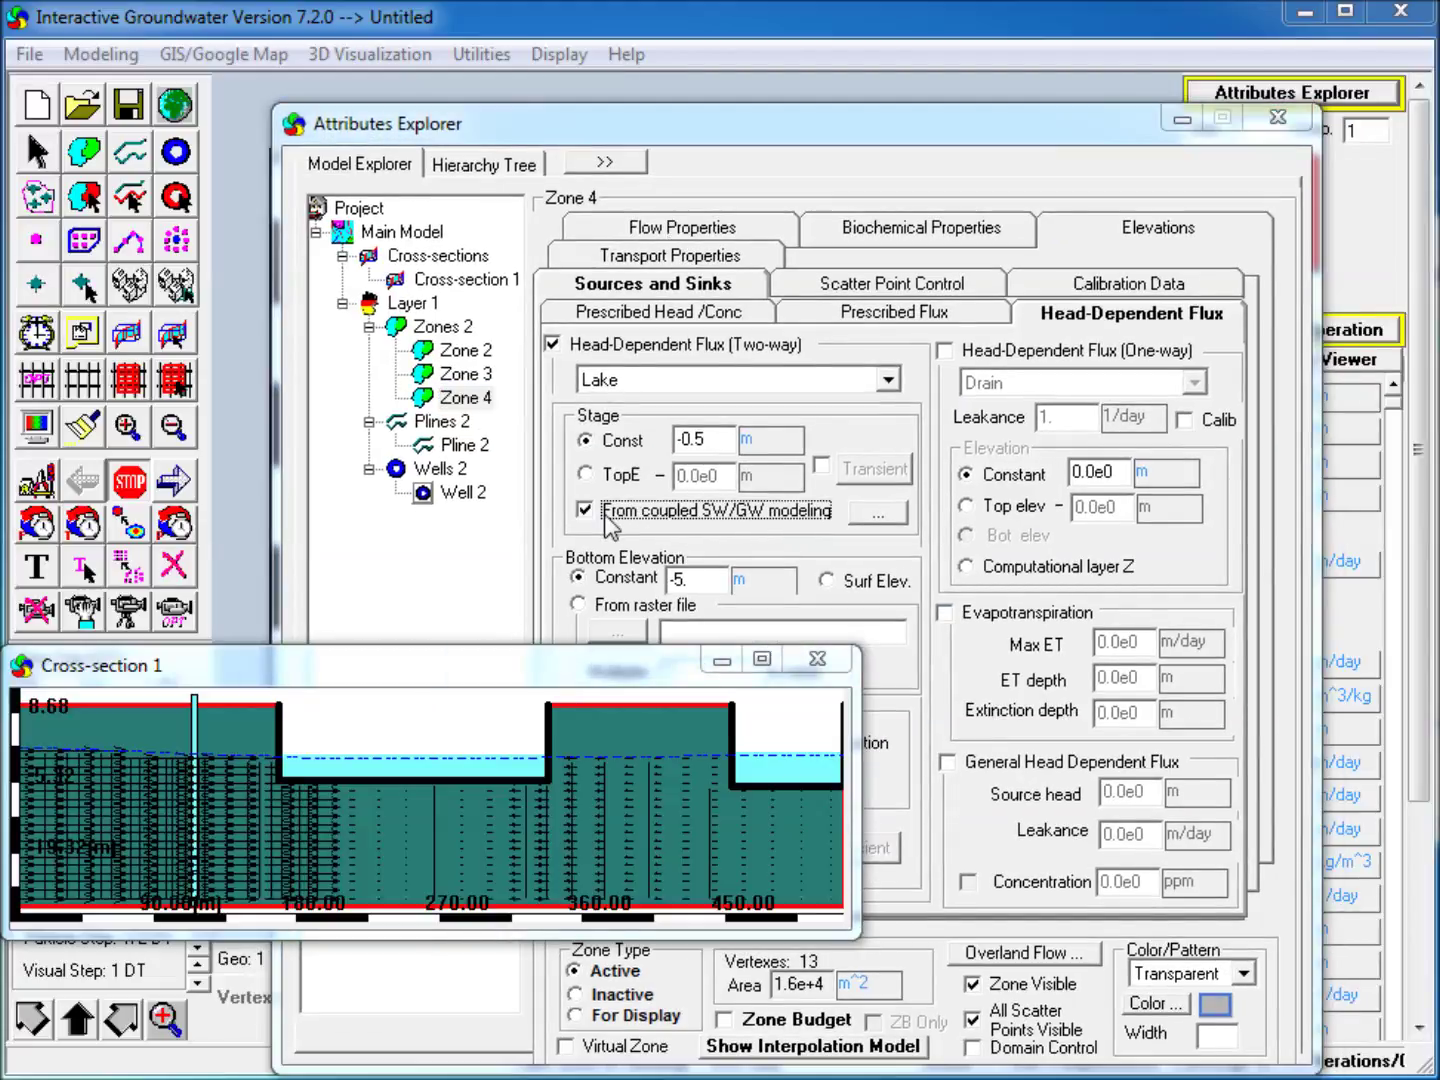
Step: Set the lake's constant surface water source/sink Qsw to 250 m^3/day in its surface water dynamics
{"action": "left_click", "coordinate": [878, 513]}
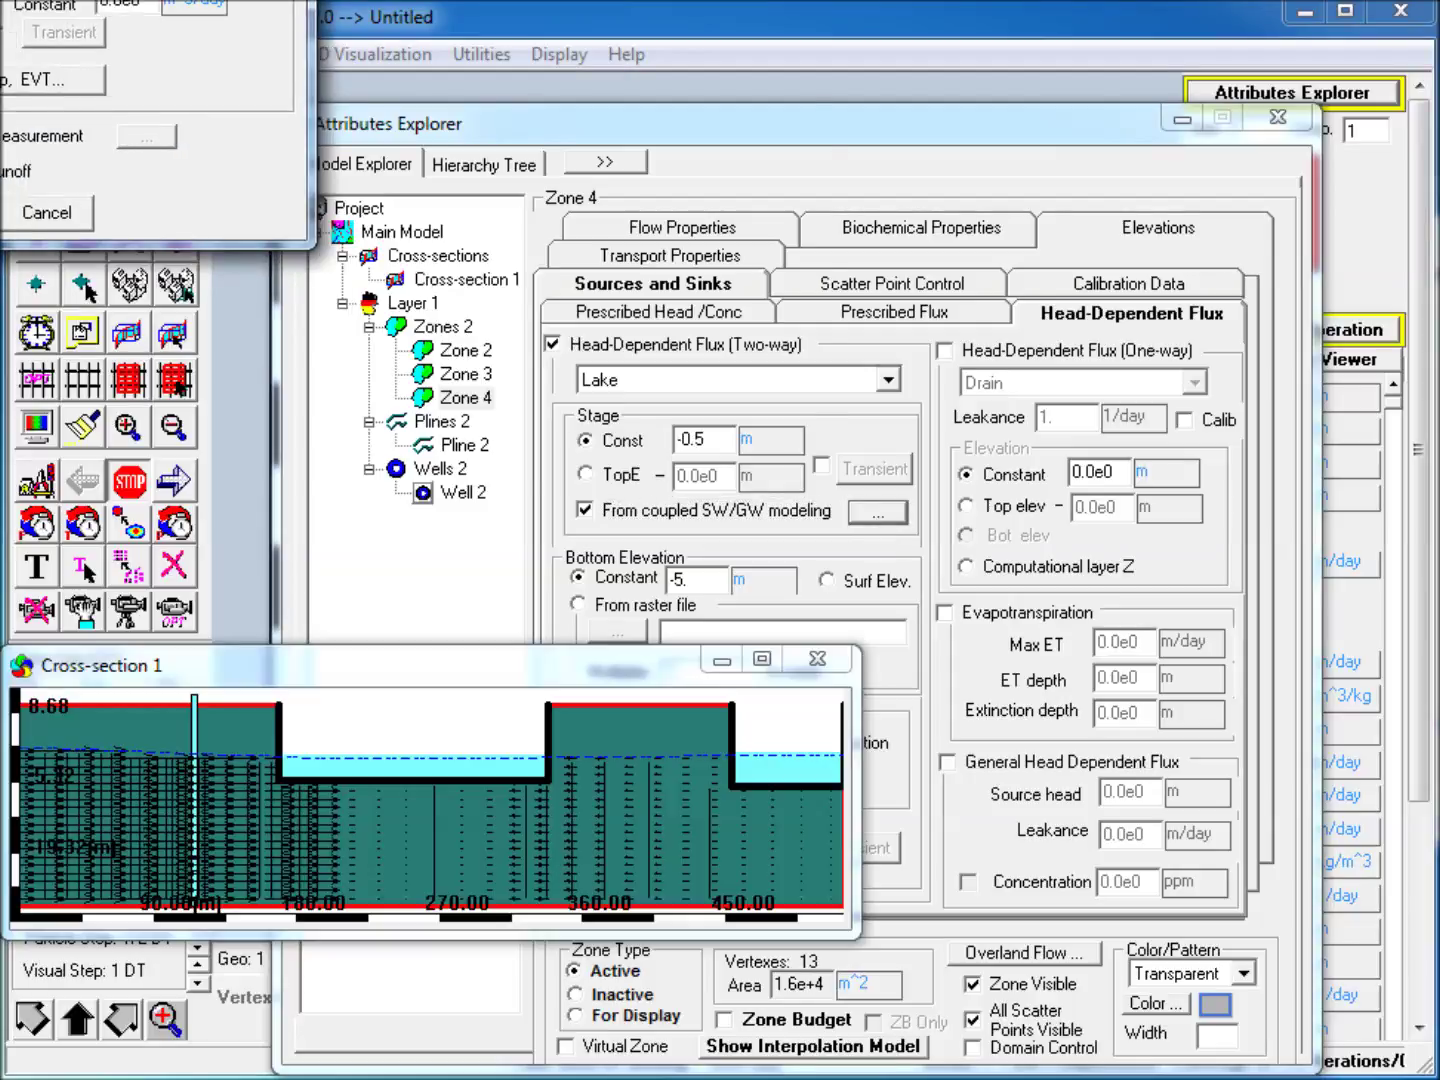
{"action": "left_click_drag", "start_coordinate": [866, 243], "coordinate": [709, 258]}
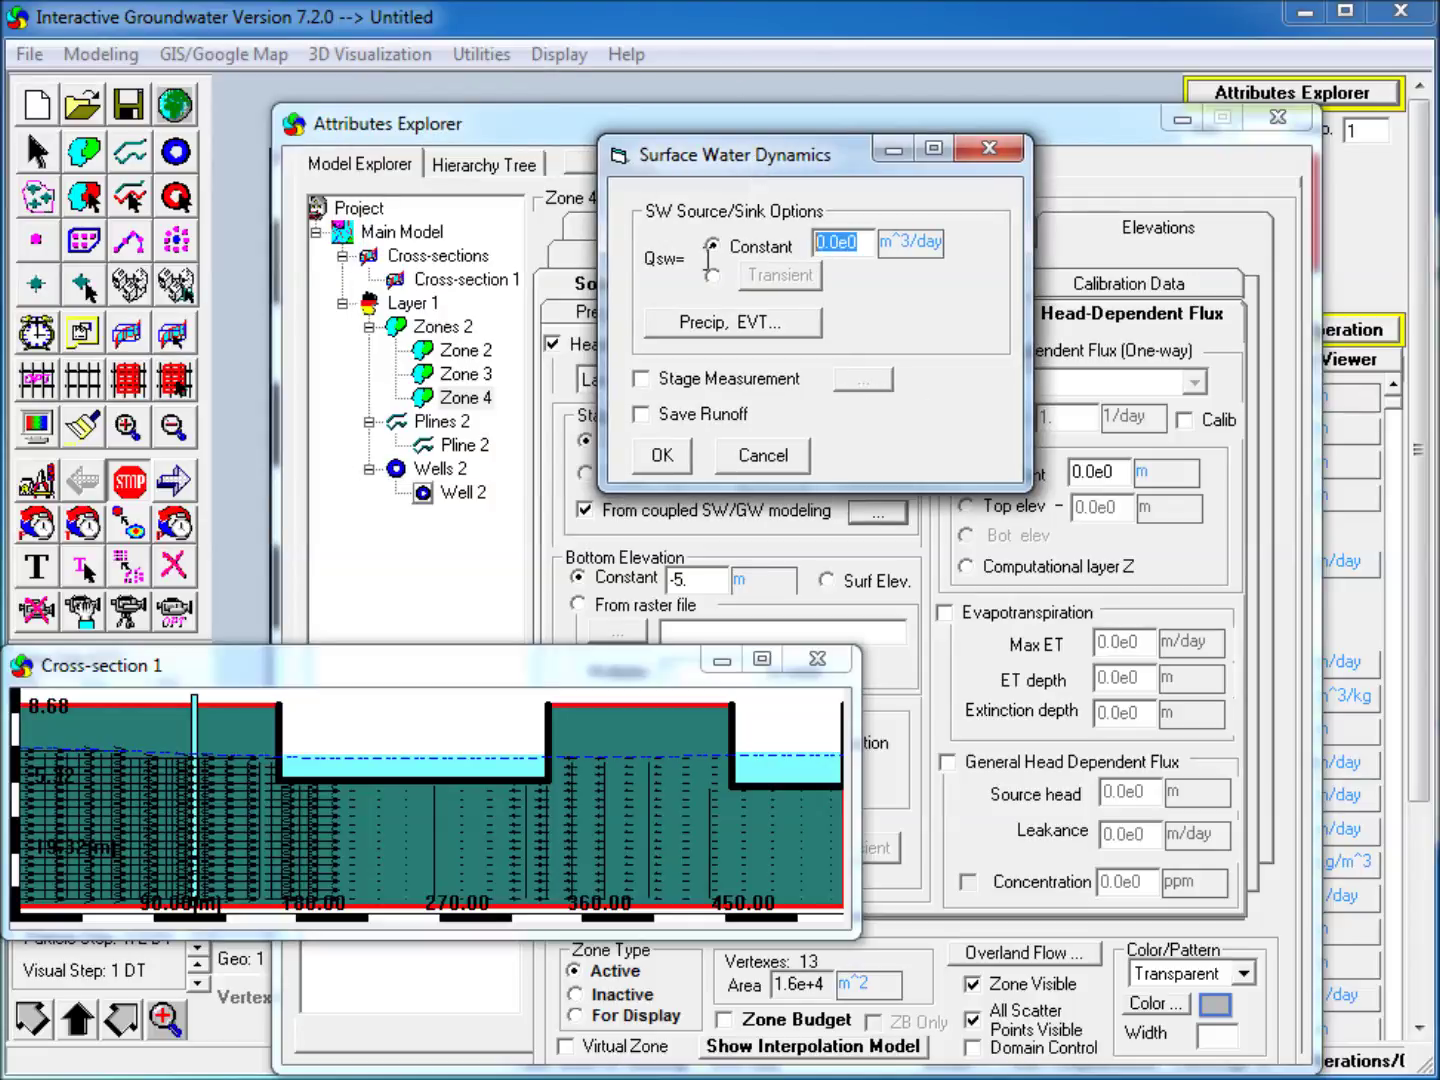
{"action": "type", "text": "250"}
Step: Set the lake's constant runoff flow rate to 100 m^3/day in its precipitation and evaporation options
{"action": "left_click", "coordinate": [755, 331]}
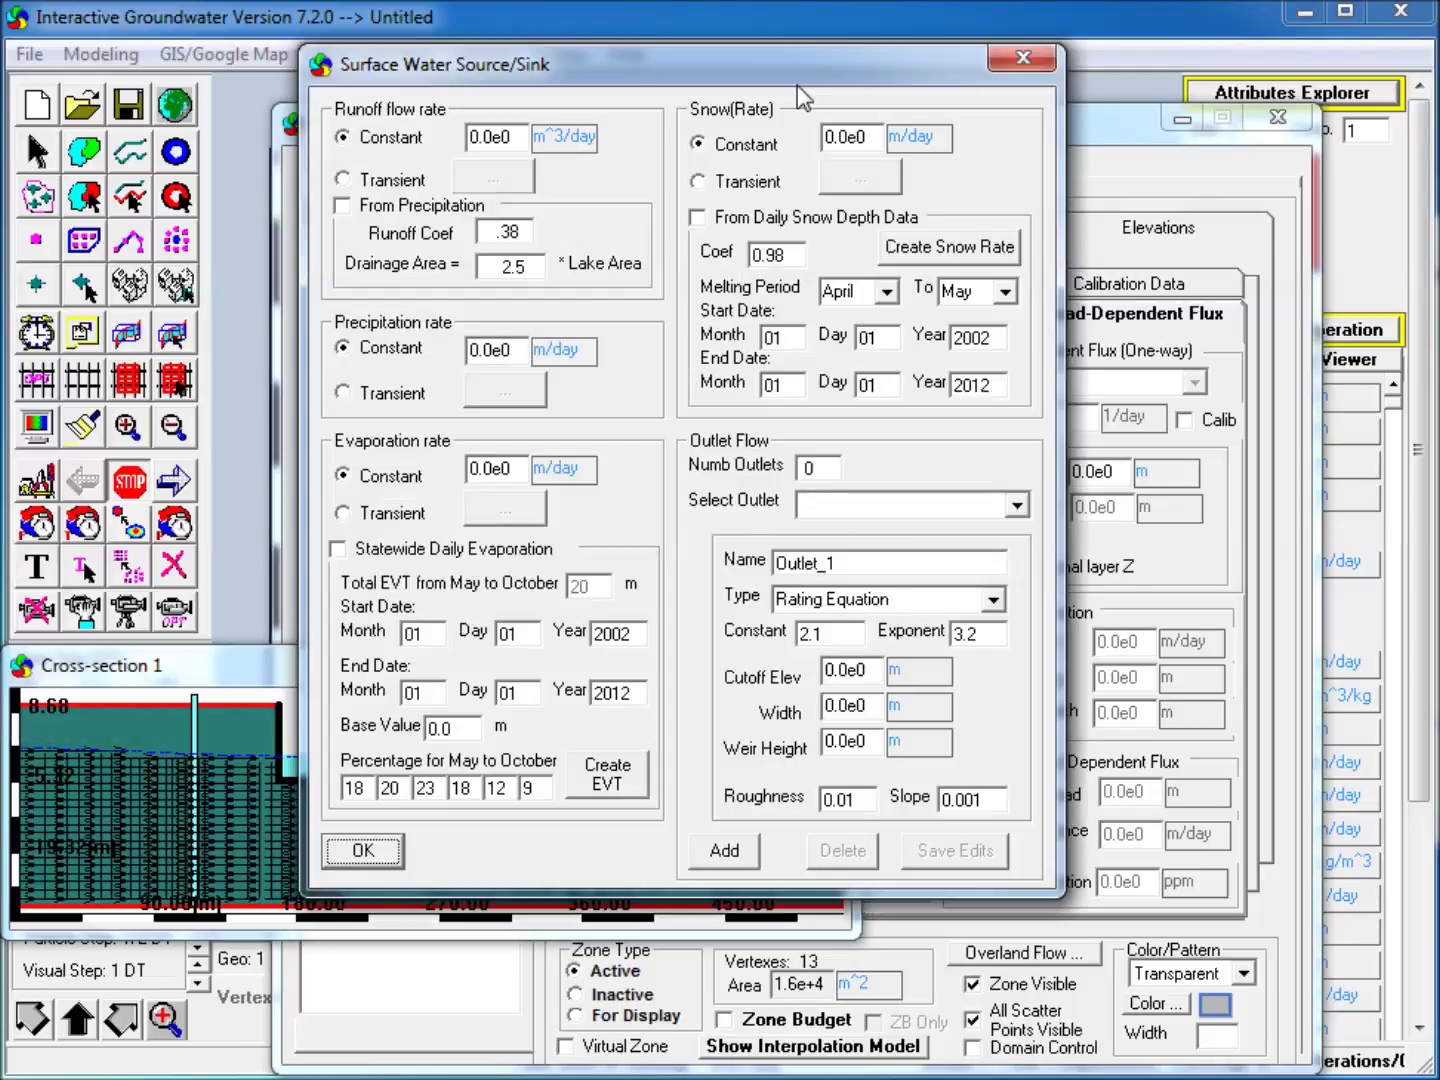
{"action": "left_click_drag", "start_coordinate": [741, 65], "coordinate": [897, 128]}
{"action": "left_click", "coordinate": [689, 205]}
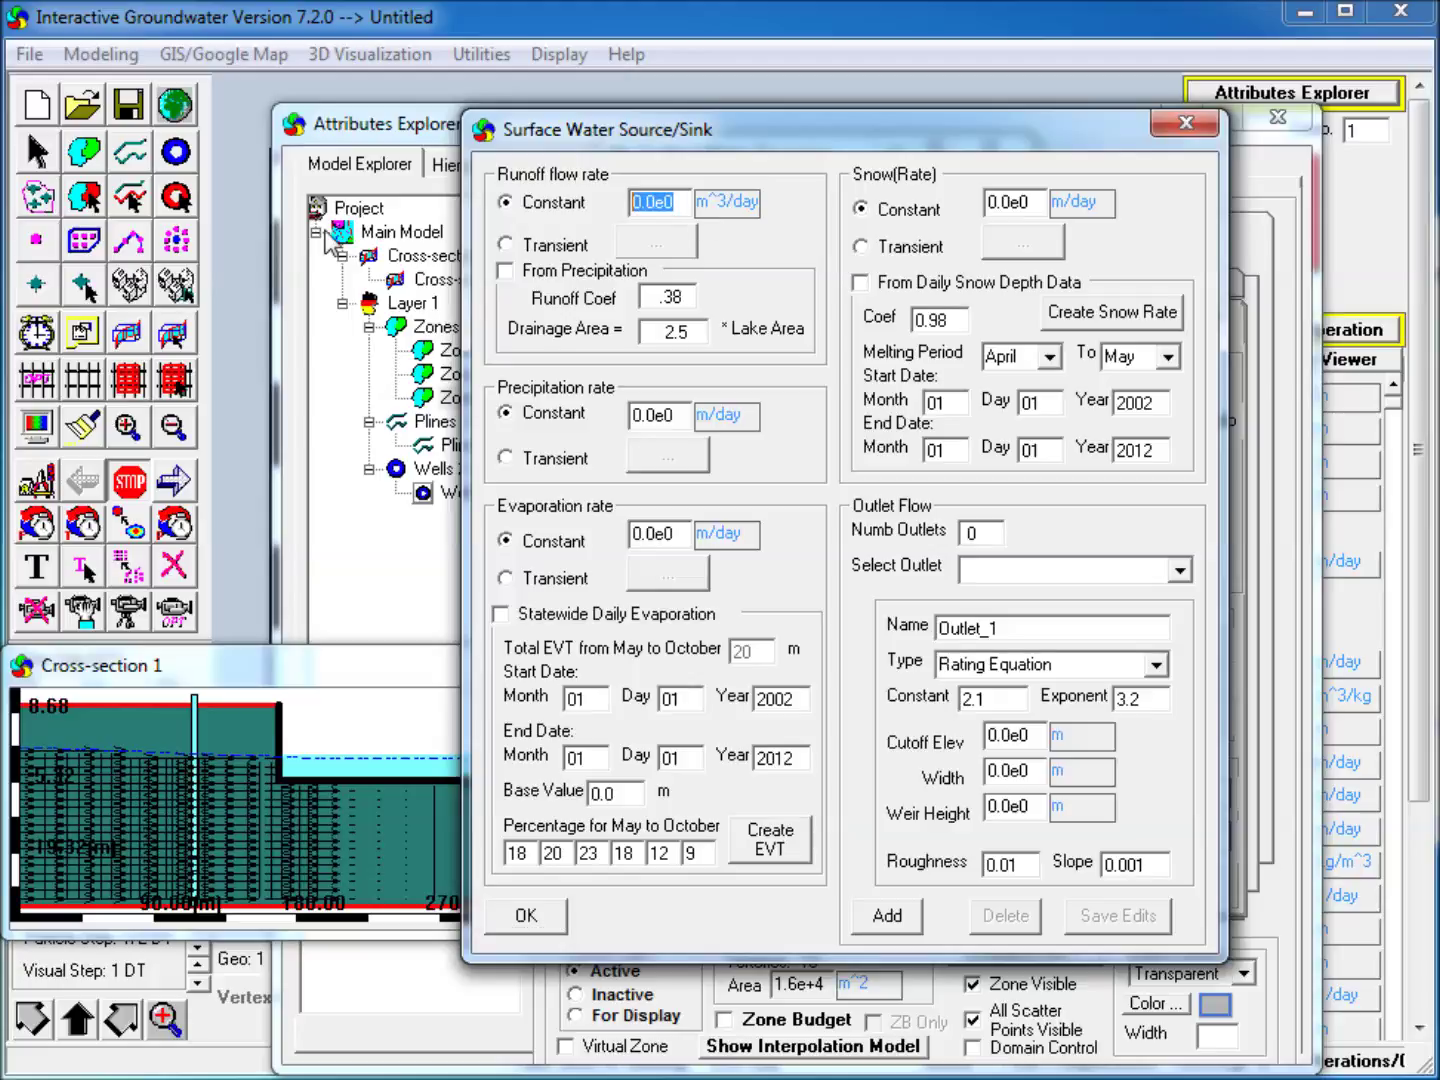
{"action": "type", "text": "100"}
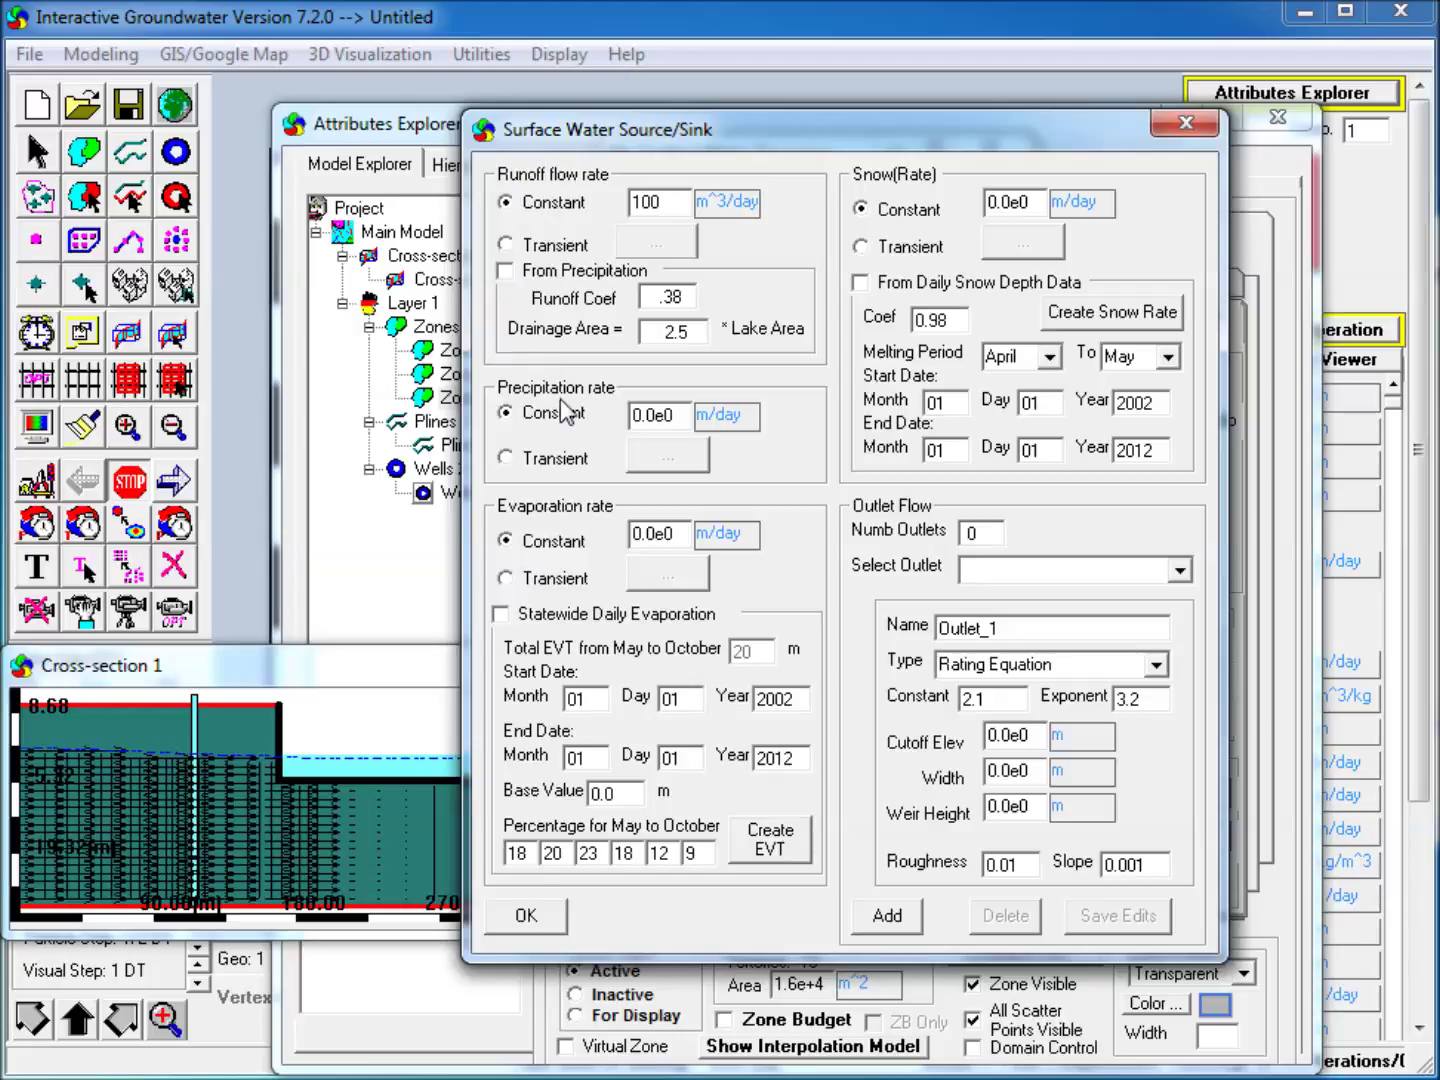
Step: Give the lake a constant precipitation rate of 80 cm/year and evaporation rate of 30 cm/year, and accept the surface water settings
{"action": "left_click", "coordinate": [727, 434]}
{"action": "double_click", "coordinate": [674, 424]}
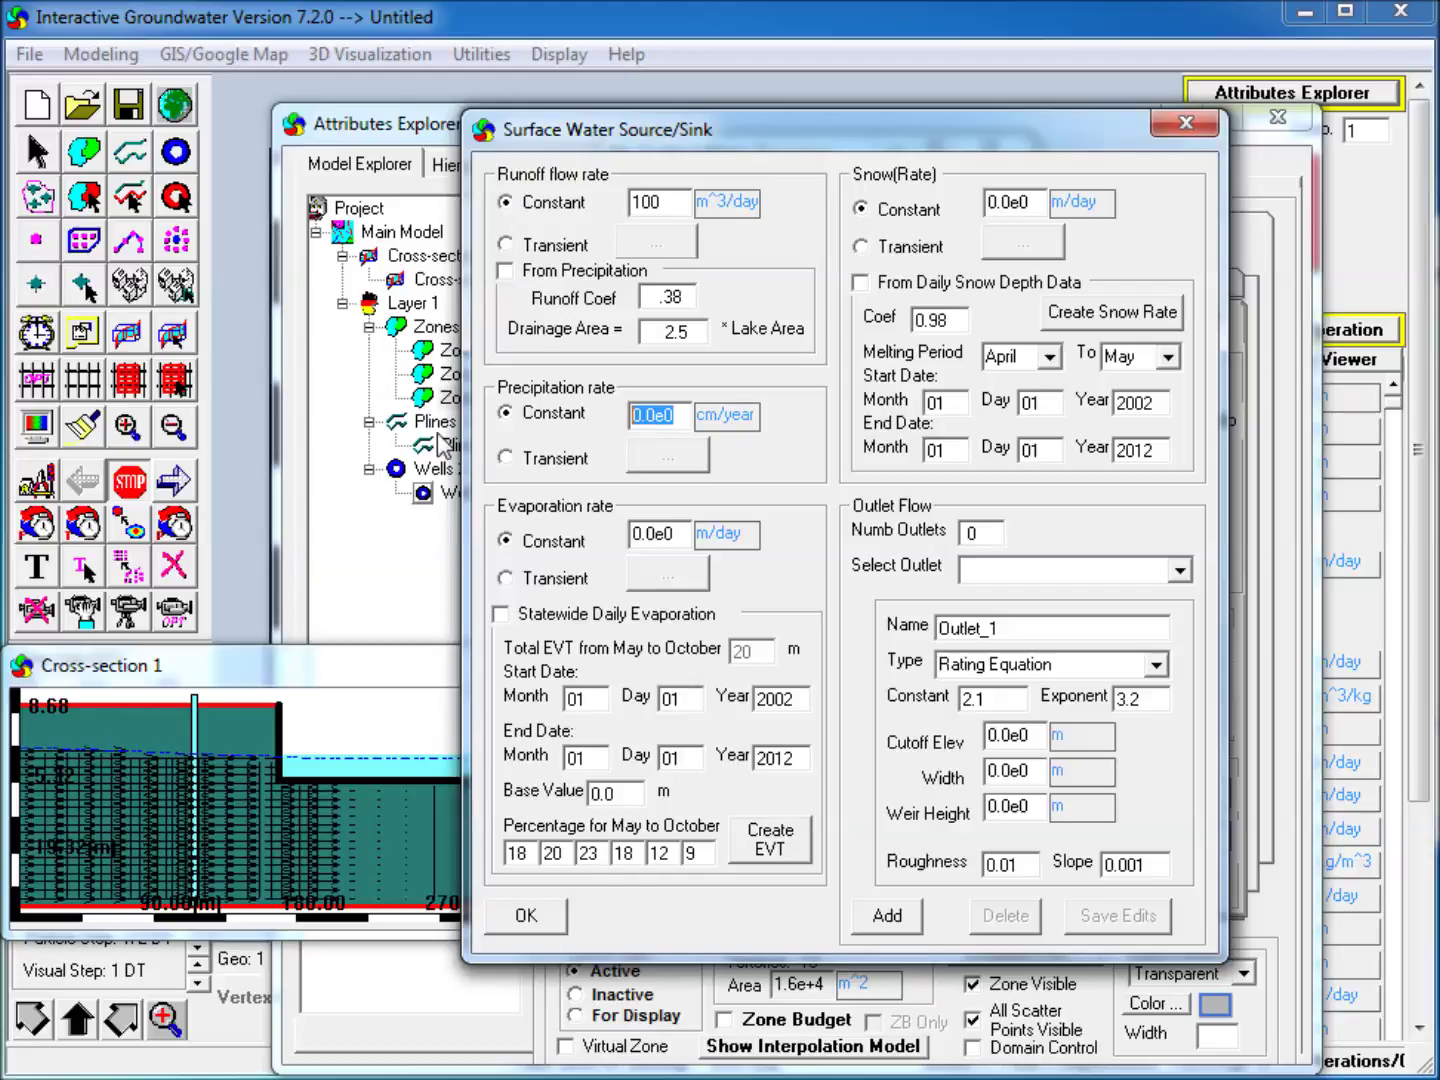
{"action": "type", "text": "80"}
{"action": "left_click", "coordinate": [726, 537]}
{"action": "left_click", "coordinate": [728, 538]}
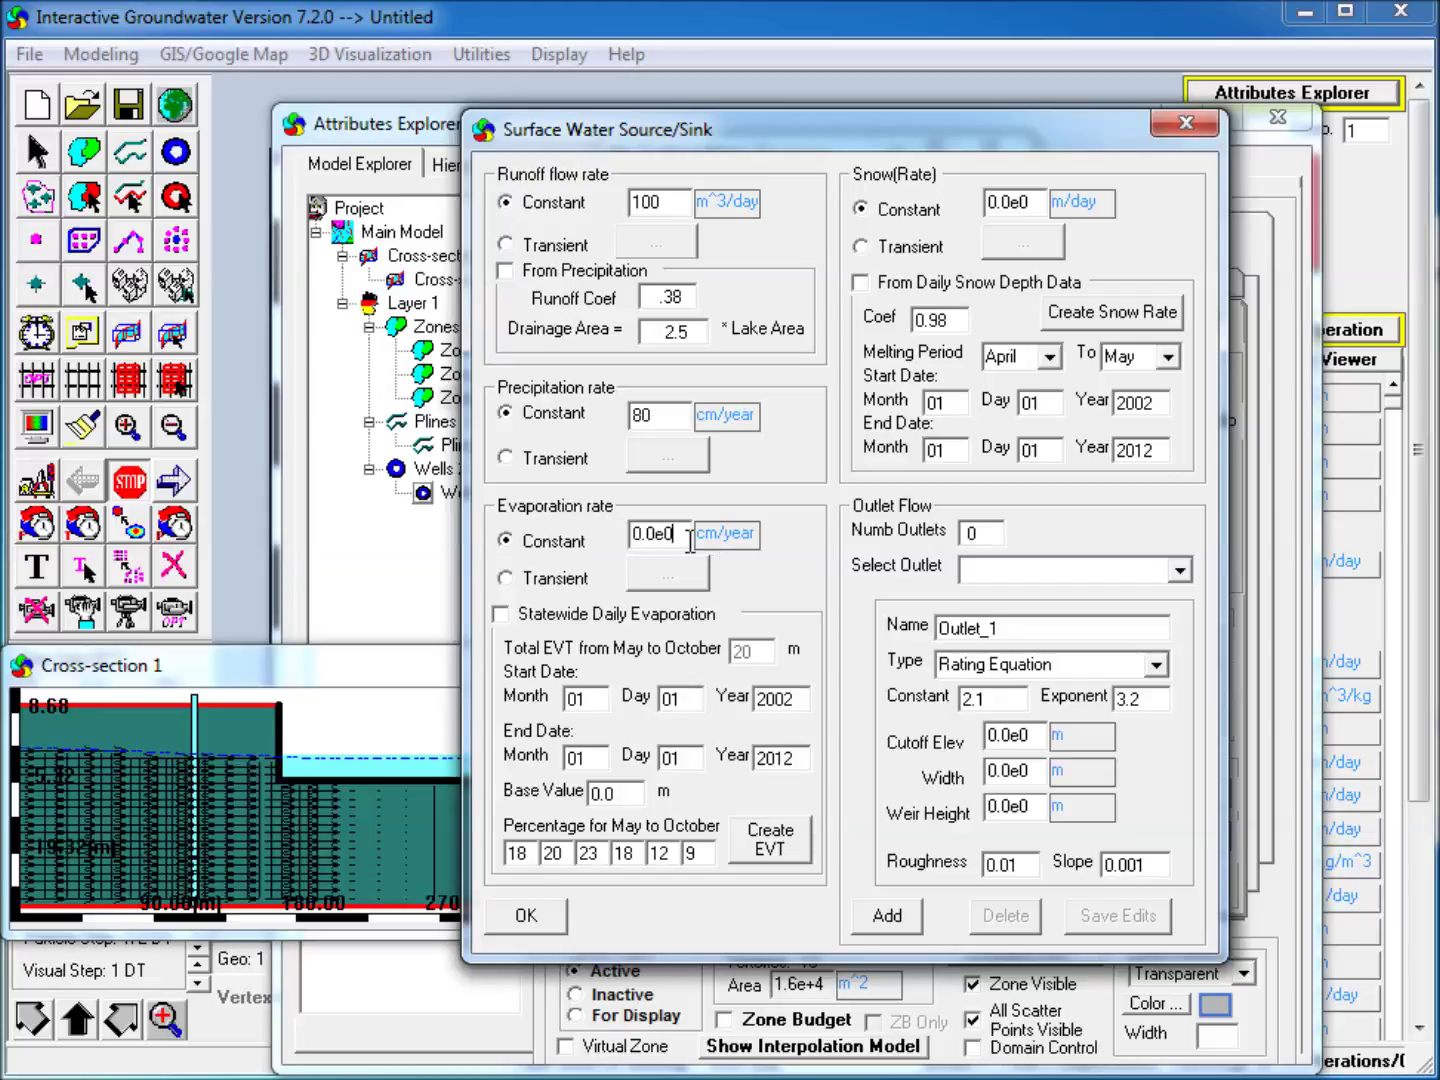
{"action": "left_click", "coordinate": [690, 540]}
{"action": "type", "text": "30"}
{"action": "left_click", "coordinate": [527, 918]}
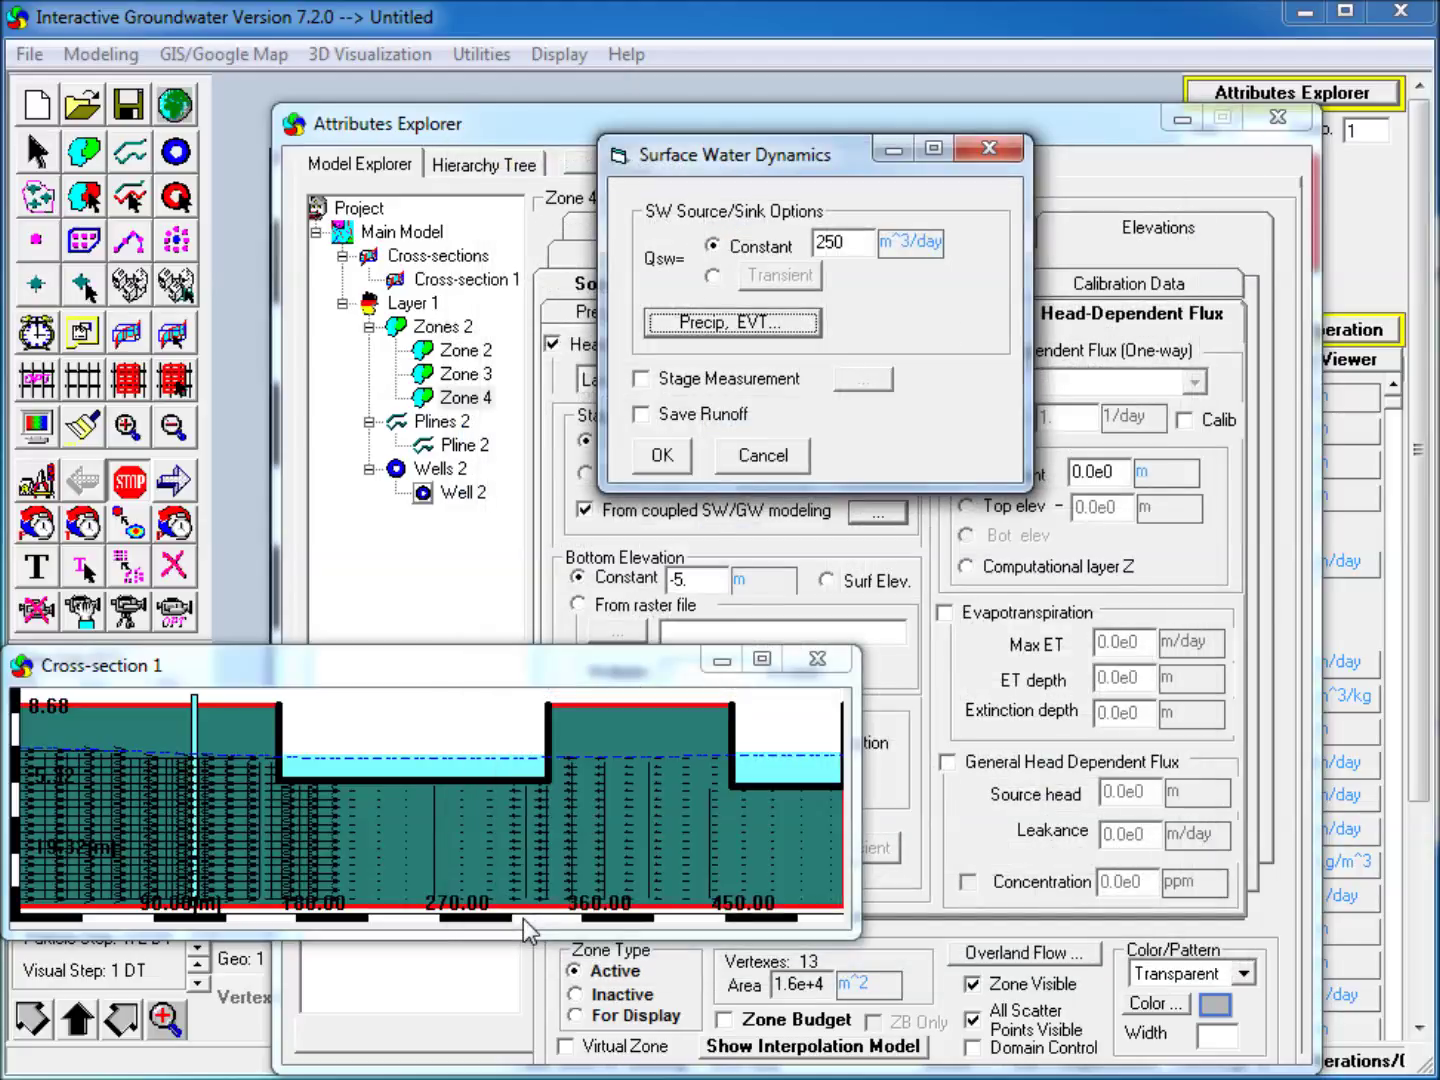
{"action": "left_click", "coordinate": [661, 457]}
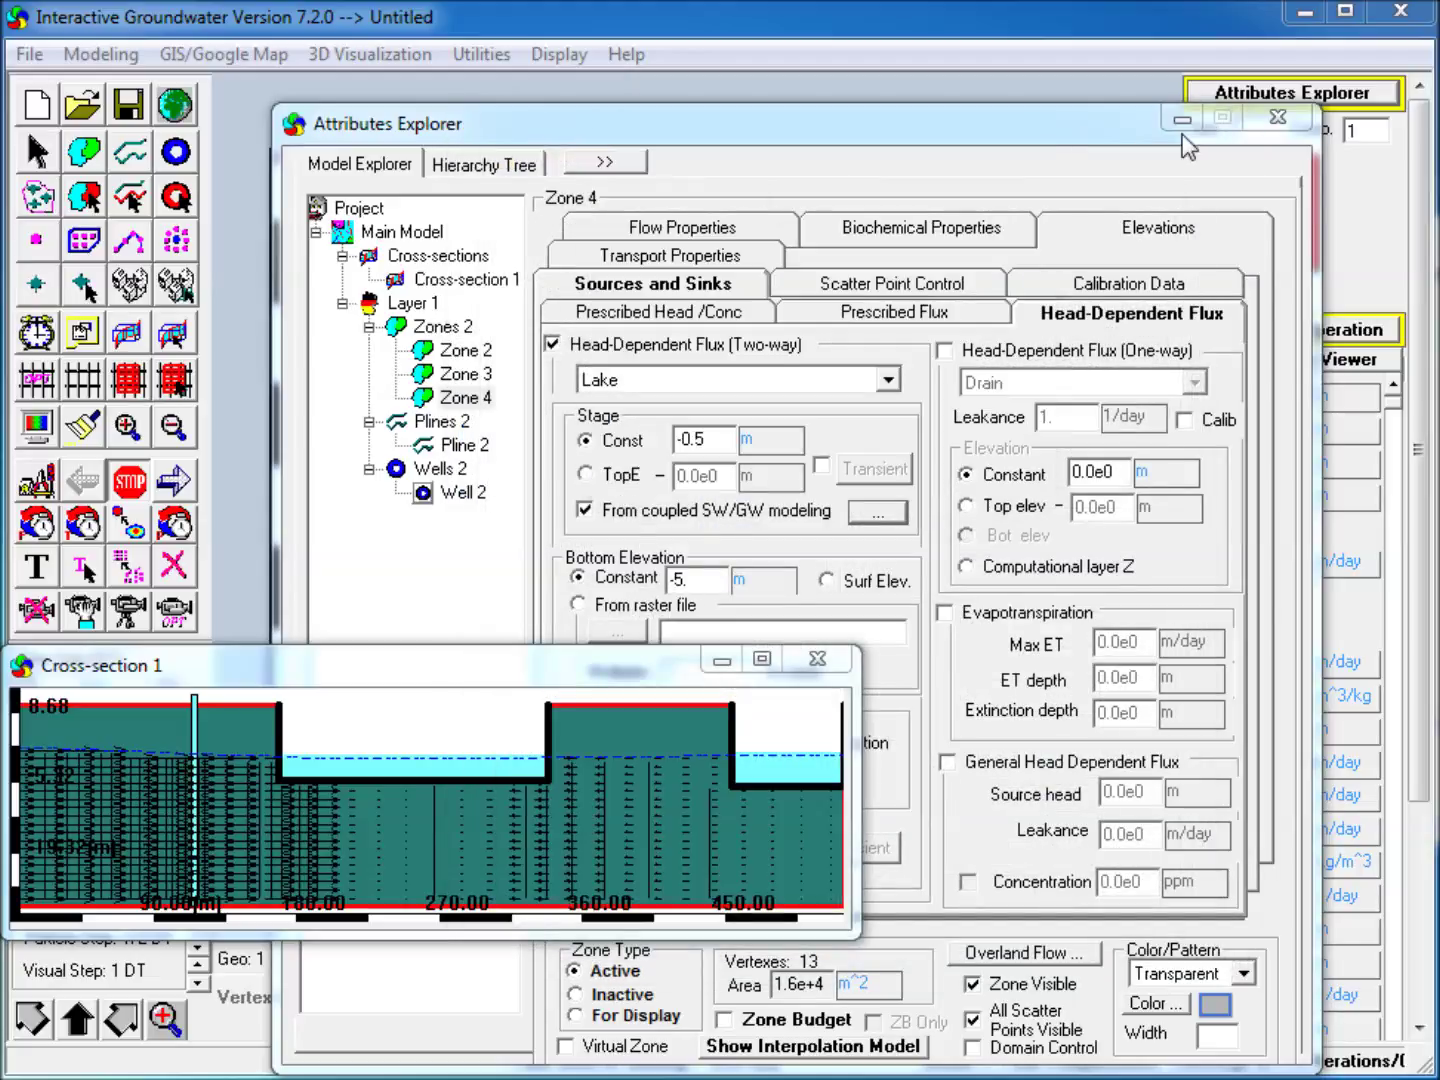
{"action": "left_click", "coordinate": [1186, 120]}
Step: Discretize the model again with the existing 40 by 30 grid
{"action": "left_click", "coordinate": [31, 160]}
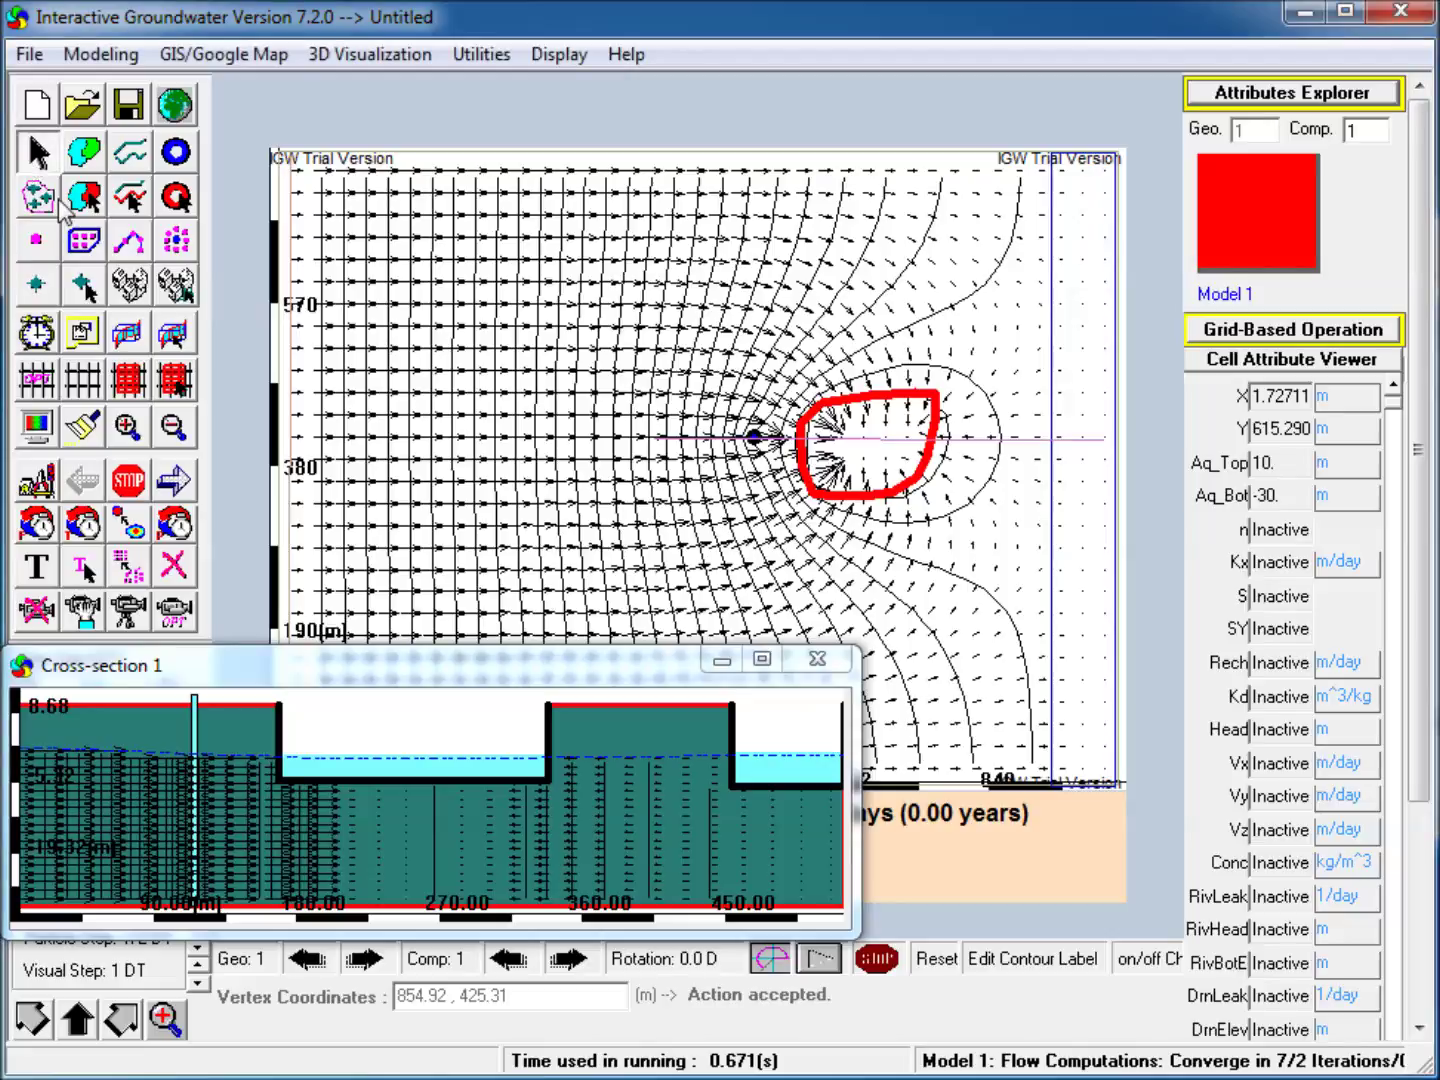
{"action": "left_click", "coordinate": [42, 385]}
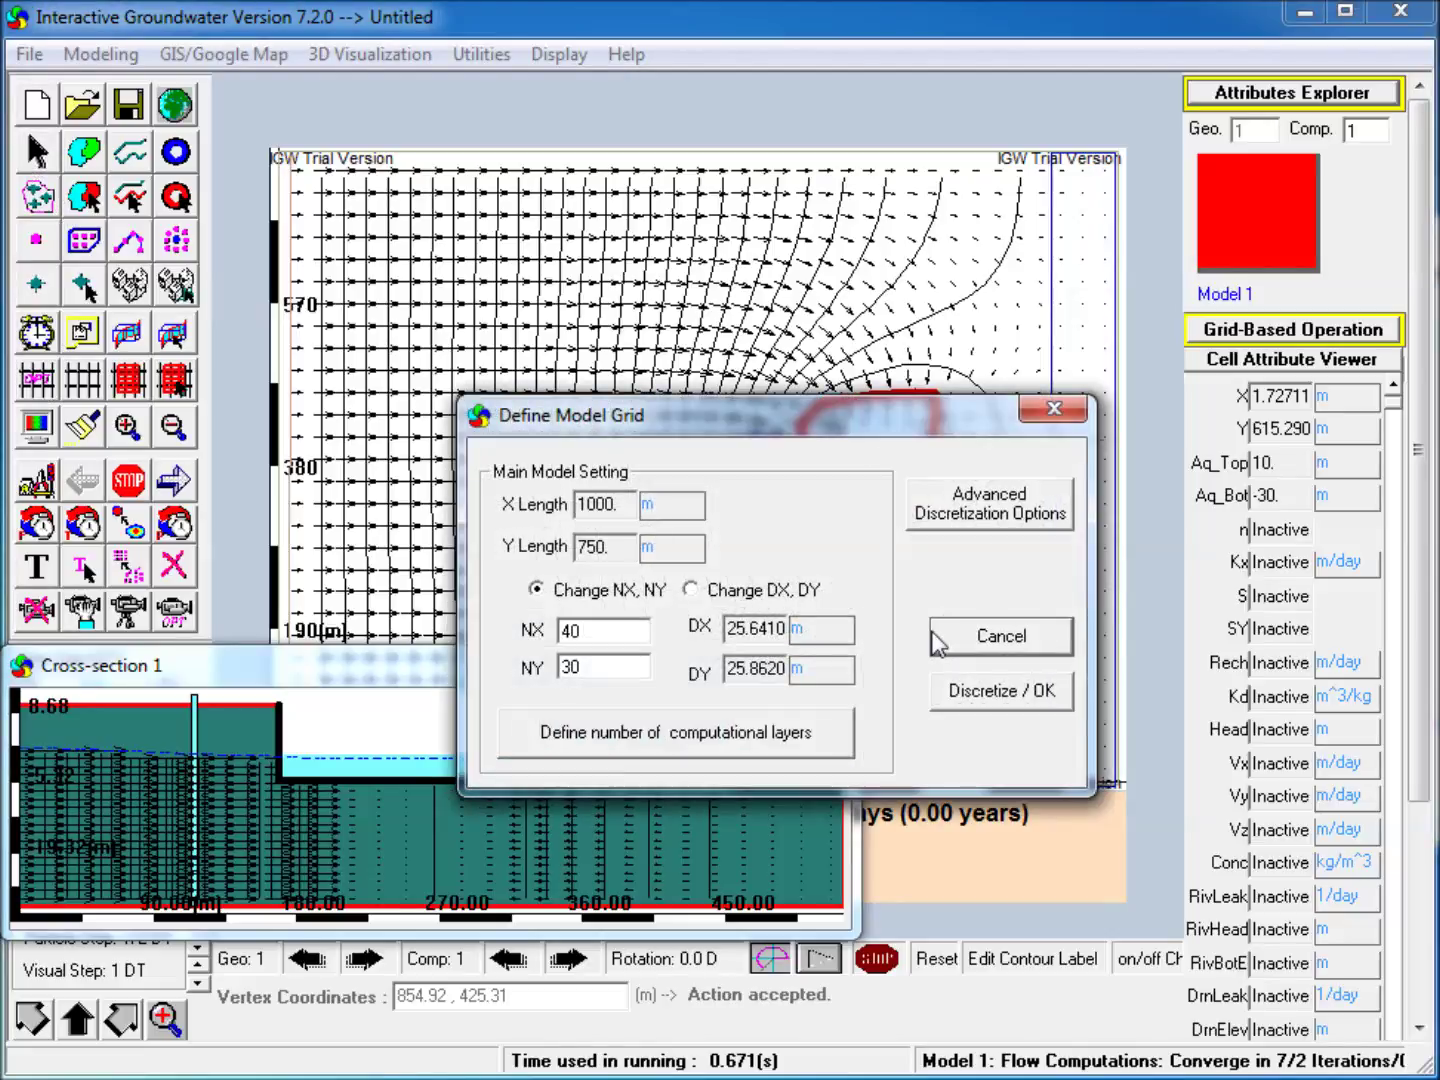
{"action": "left_click", "coordinate": [973, 702]}
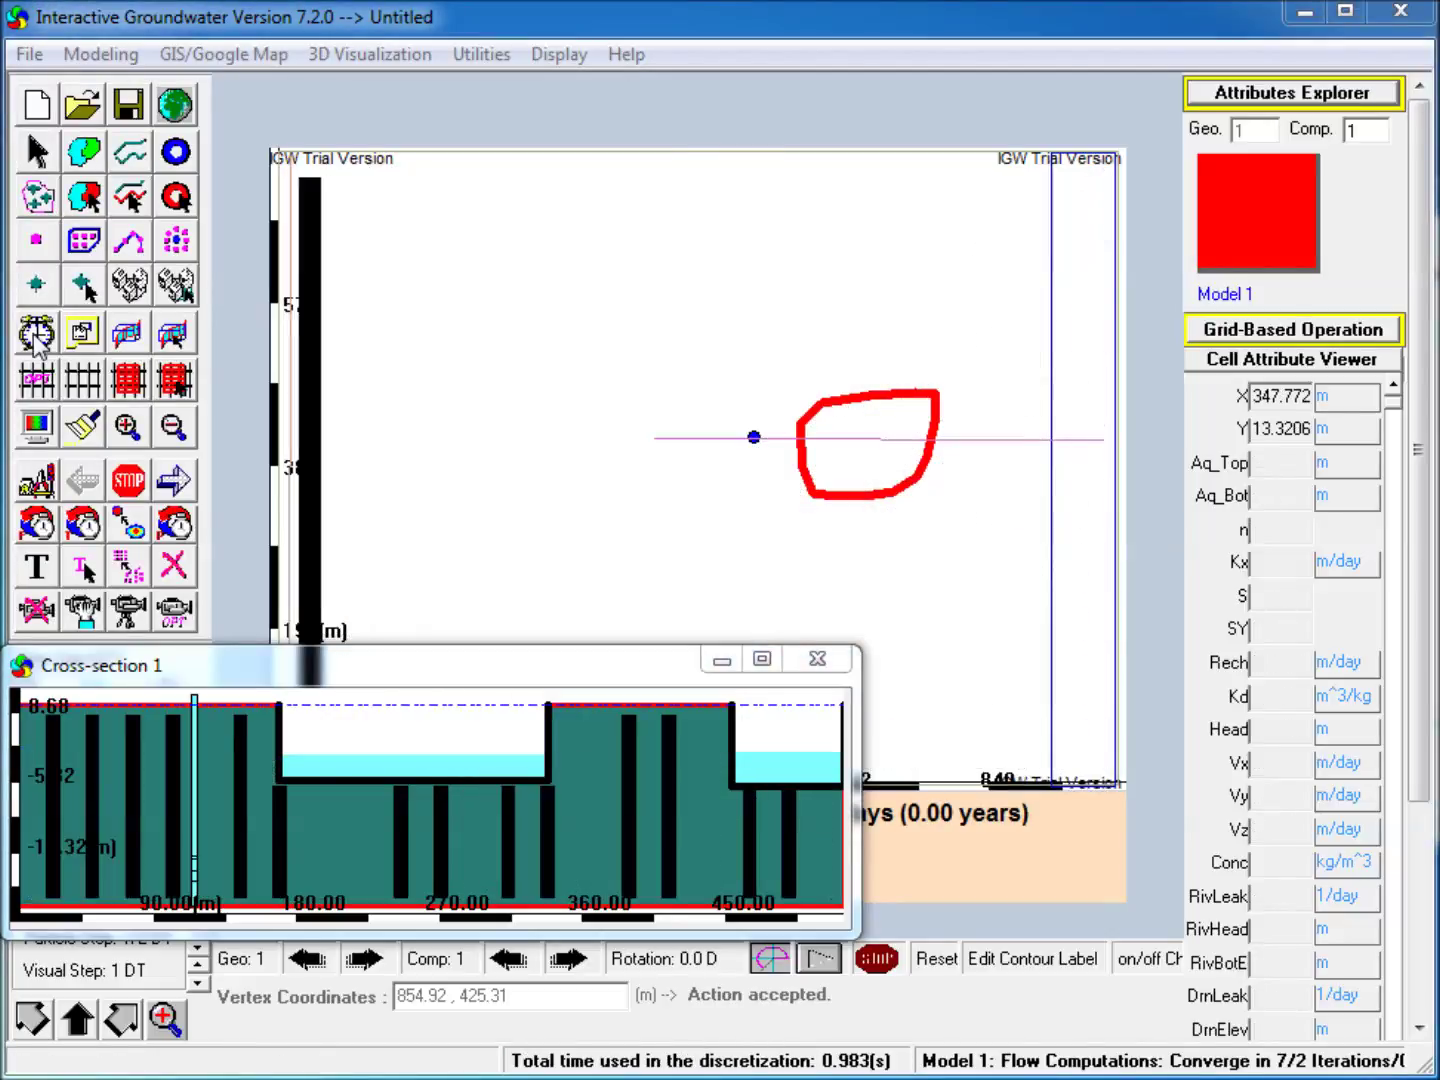
Step: Switch the simulation to transient state with a time step of 1 day
{"action": "left_click", "coordinate": [34, 336]}
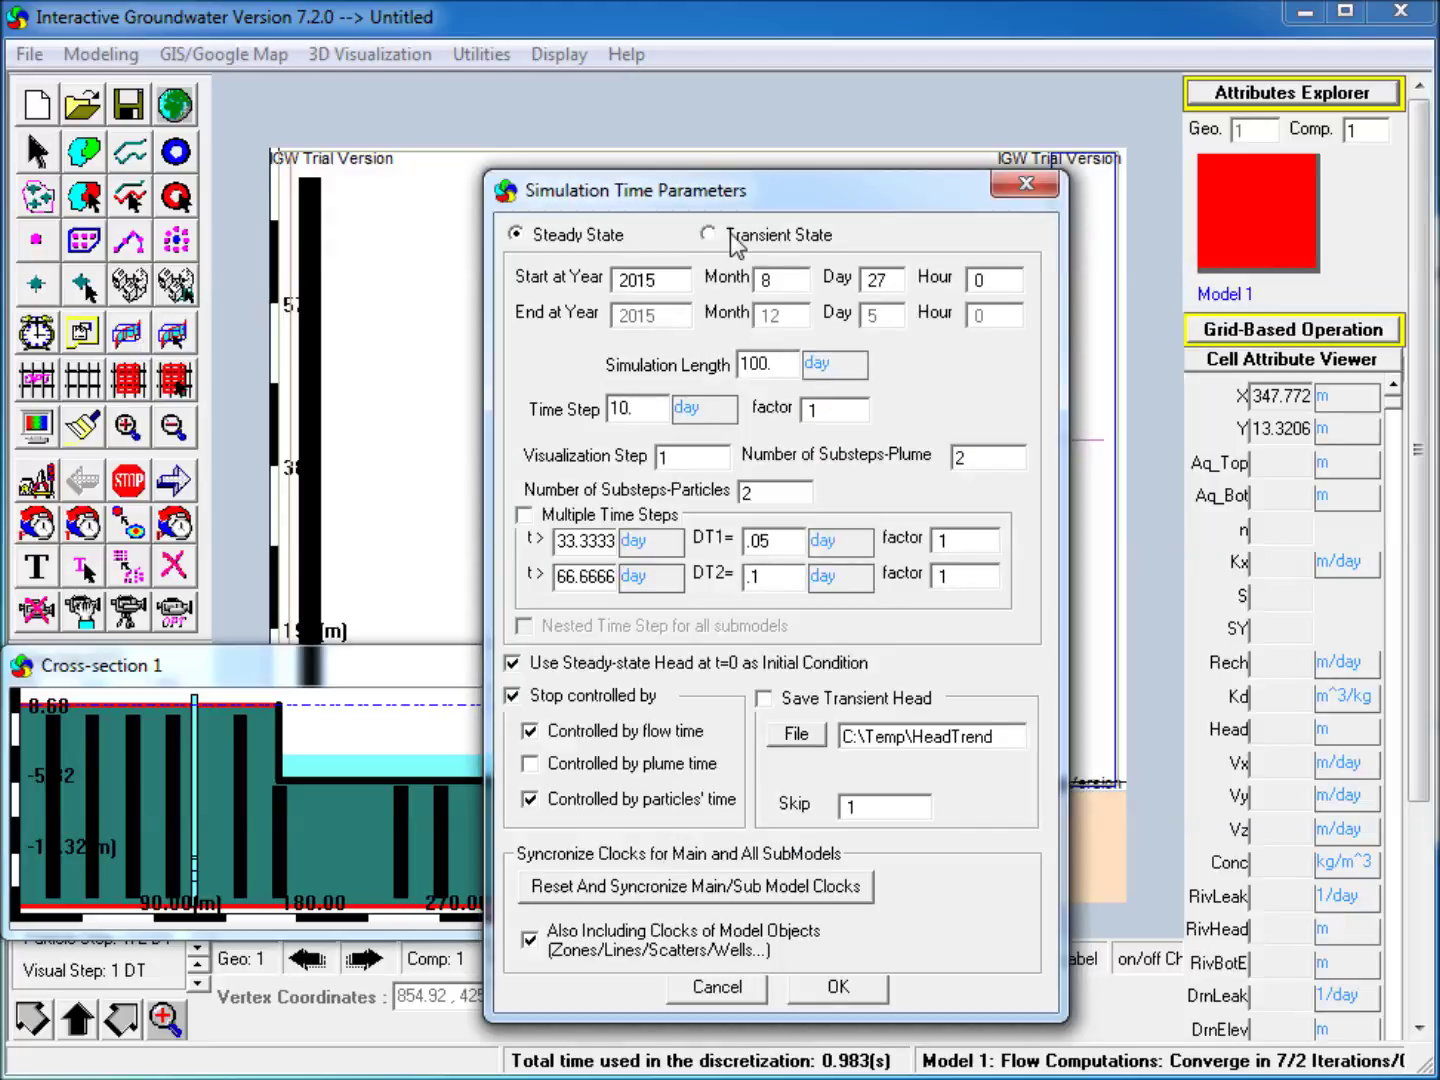
{"action": "left_click", "coordinate": [736, 239]}
{"action": "left_click_drag", "start_coordinate": [638, 408], "coordinate": [469, 406]}
{"action": "type", "text": "1."}
{"action": "left_click", "coordinate": [852, 993]}
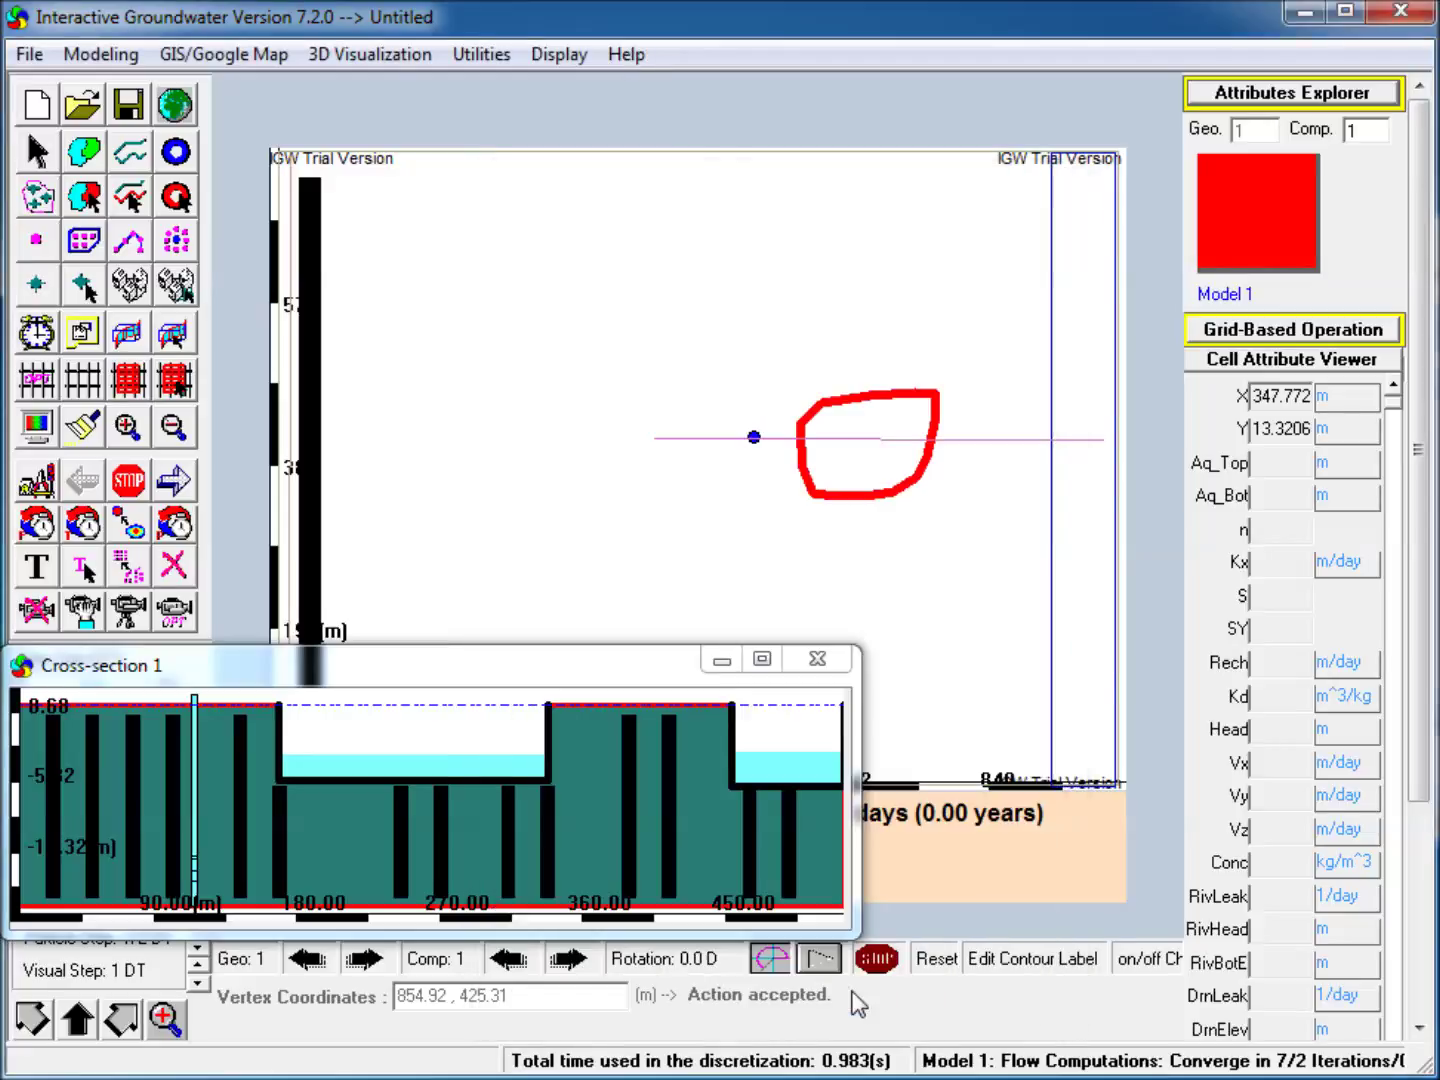
Step: Turn on coupling control for lakes in the flow solver's surface water modeling settings
{"action": "left_click", "coordinate": [58, 480]}
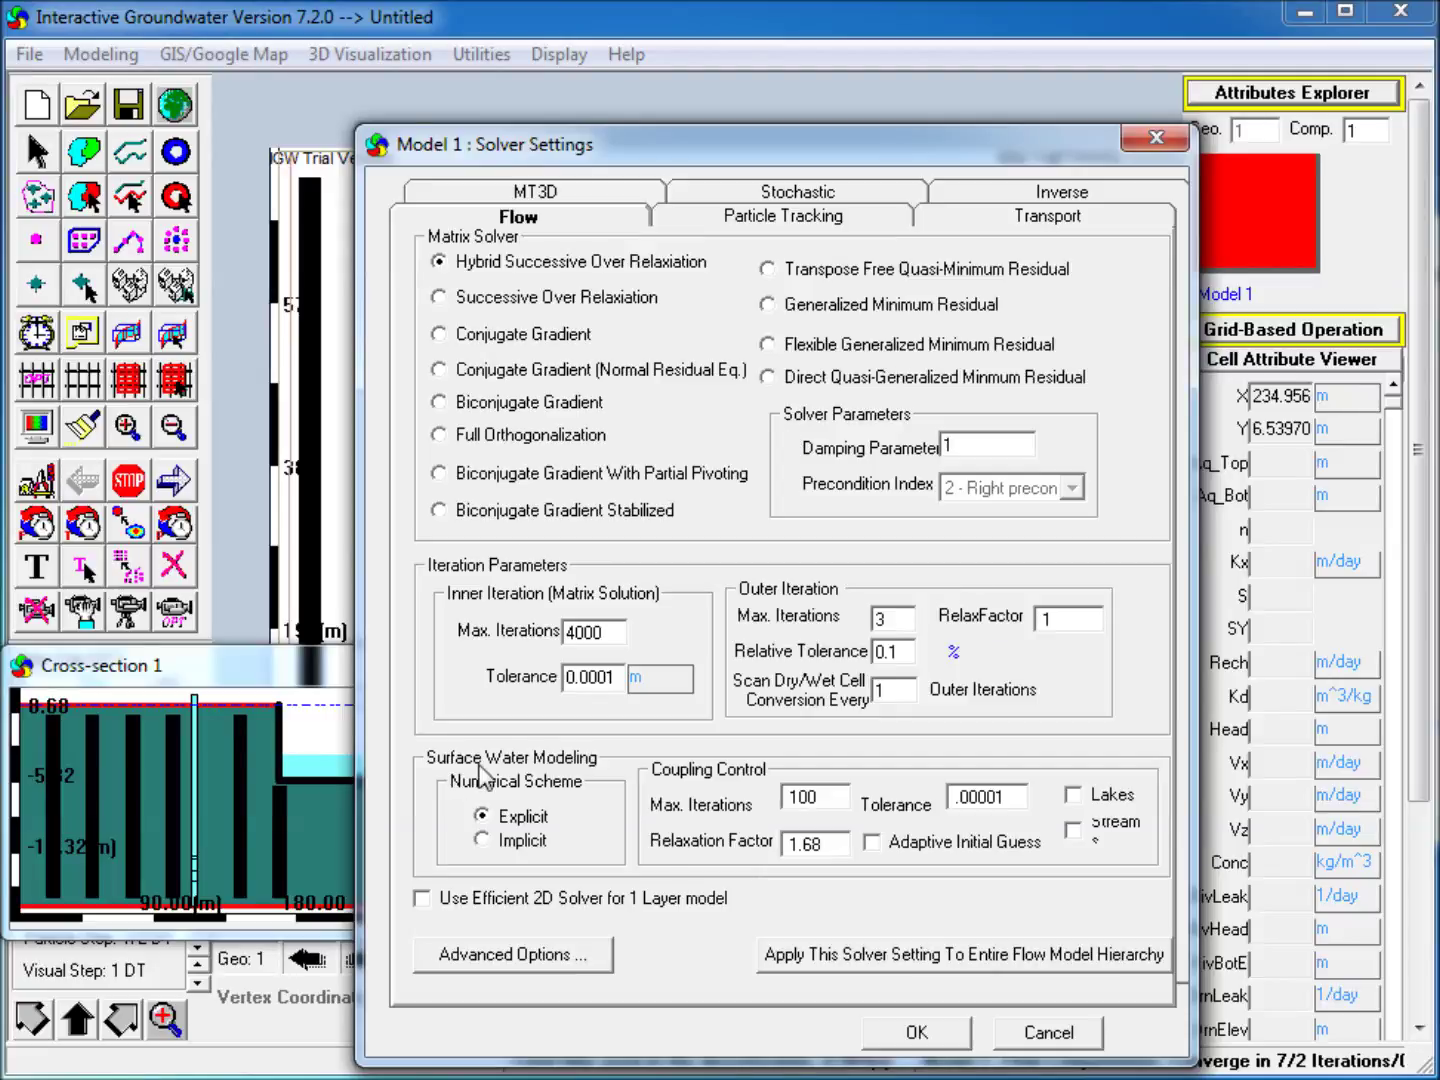
{"action": "left_click", "coordinate": [1100, 796]}
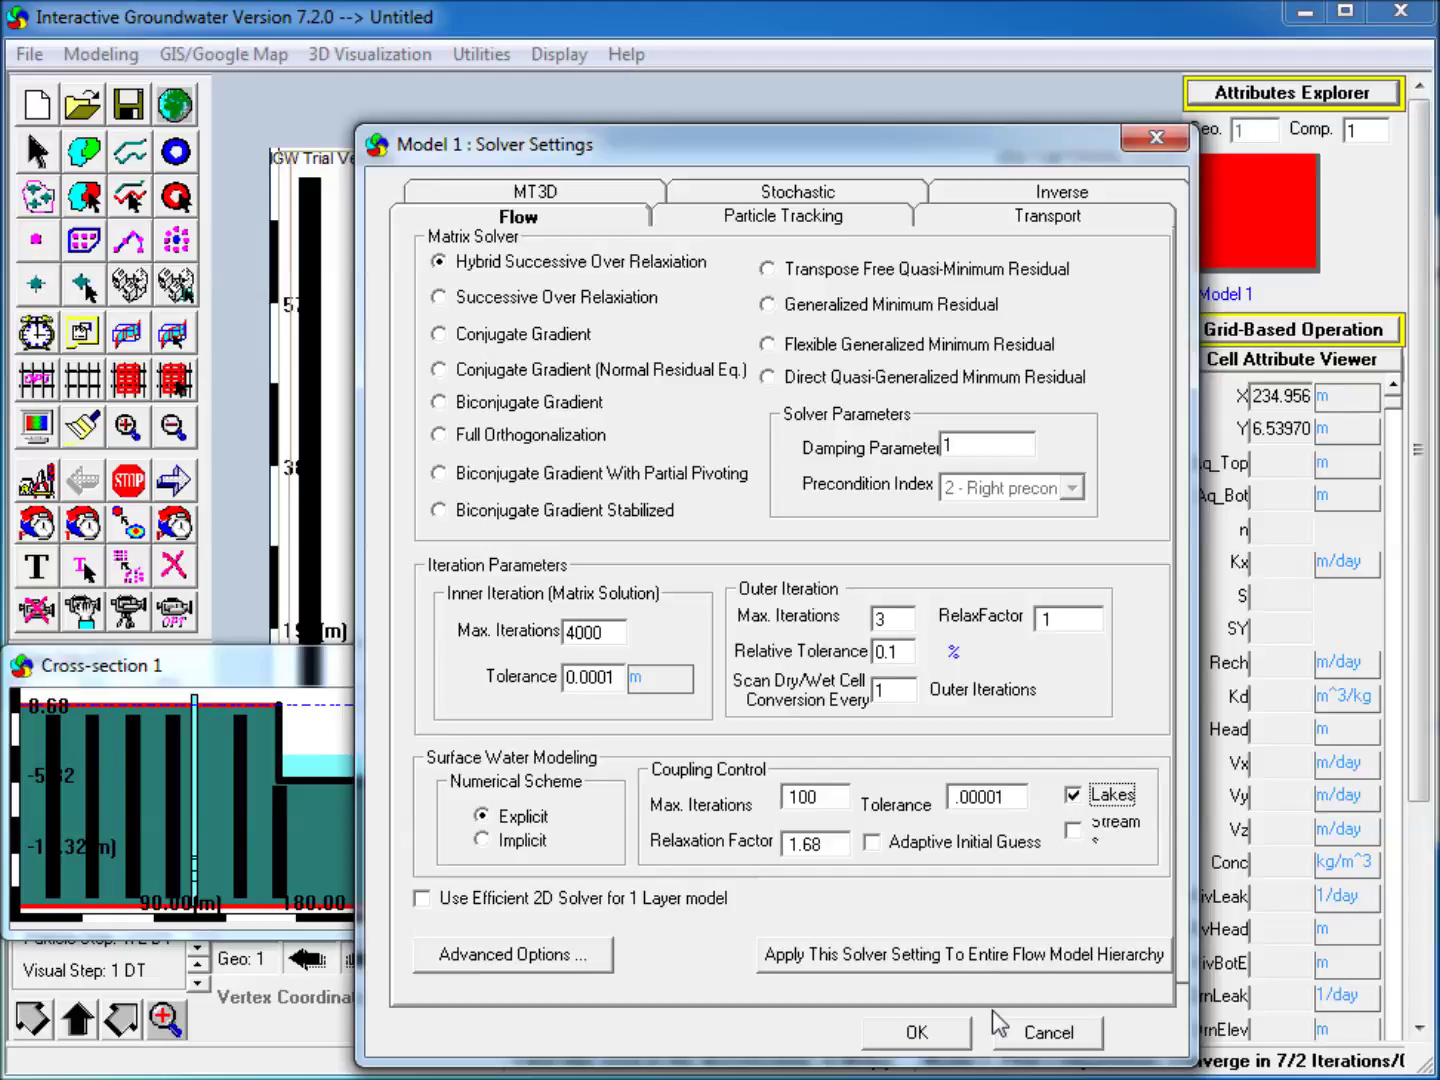
{"action": "left_click", "coordinate": [920, 1031]}
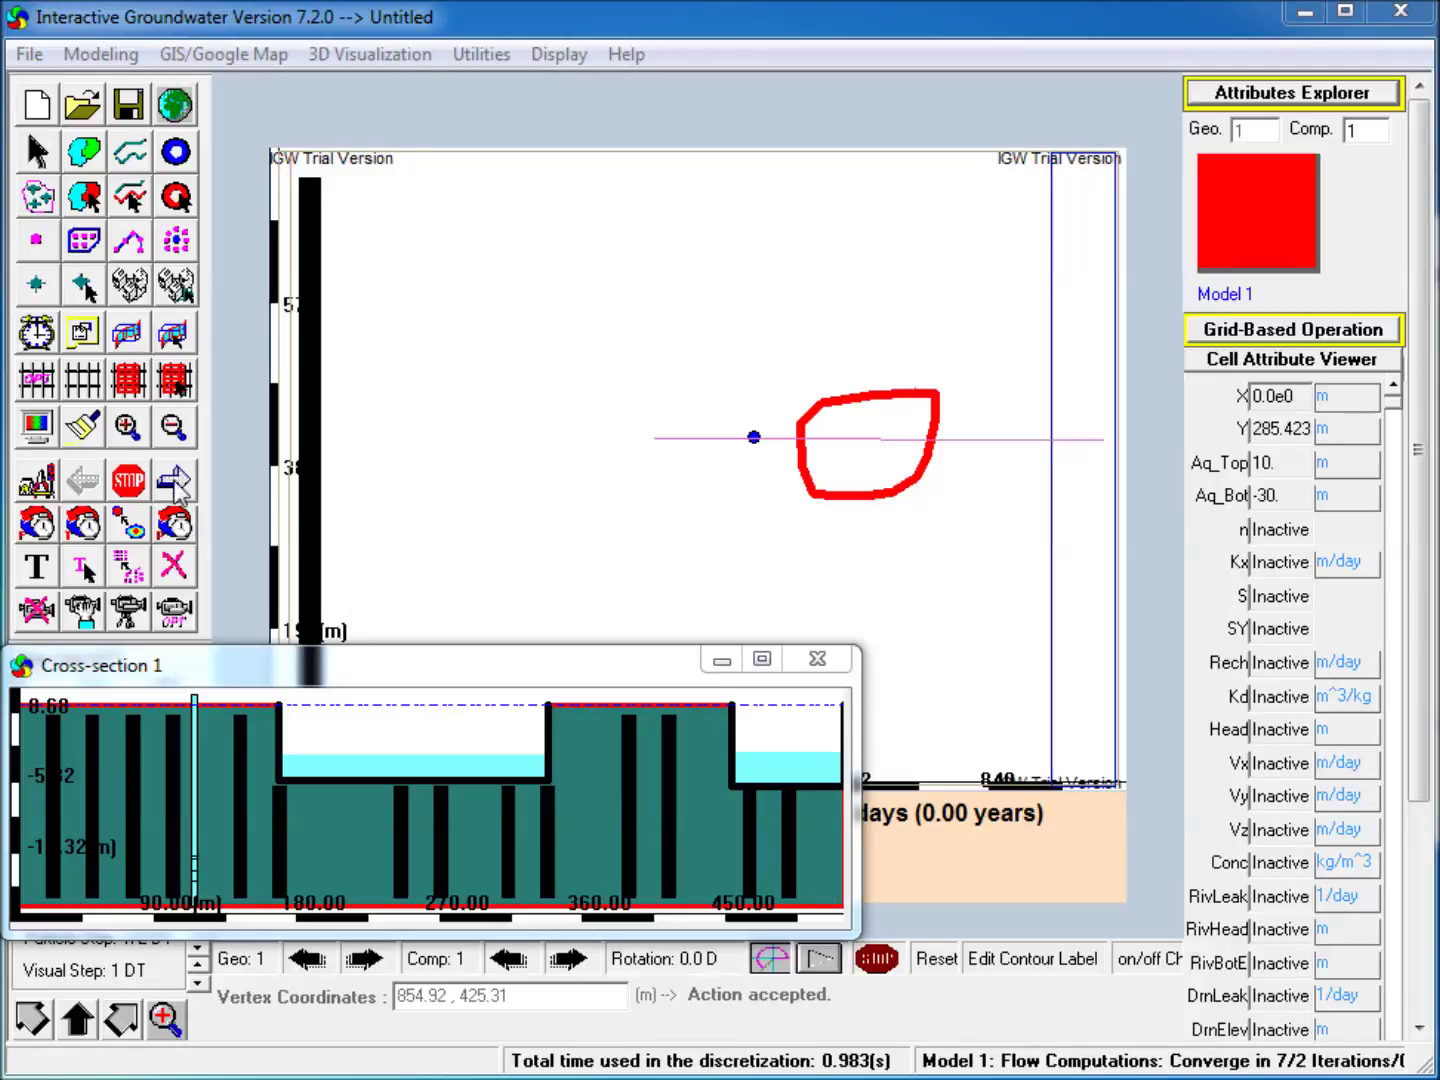
Step: Run the transient flow simulation with the lake's water balance bar chart displayed, and stop it at about 78 days
{"action": "left_click", "coordinate": [175, 484]}
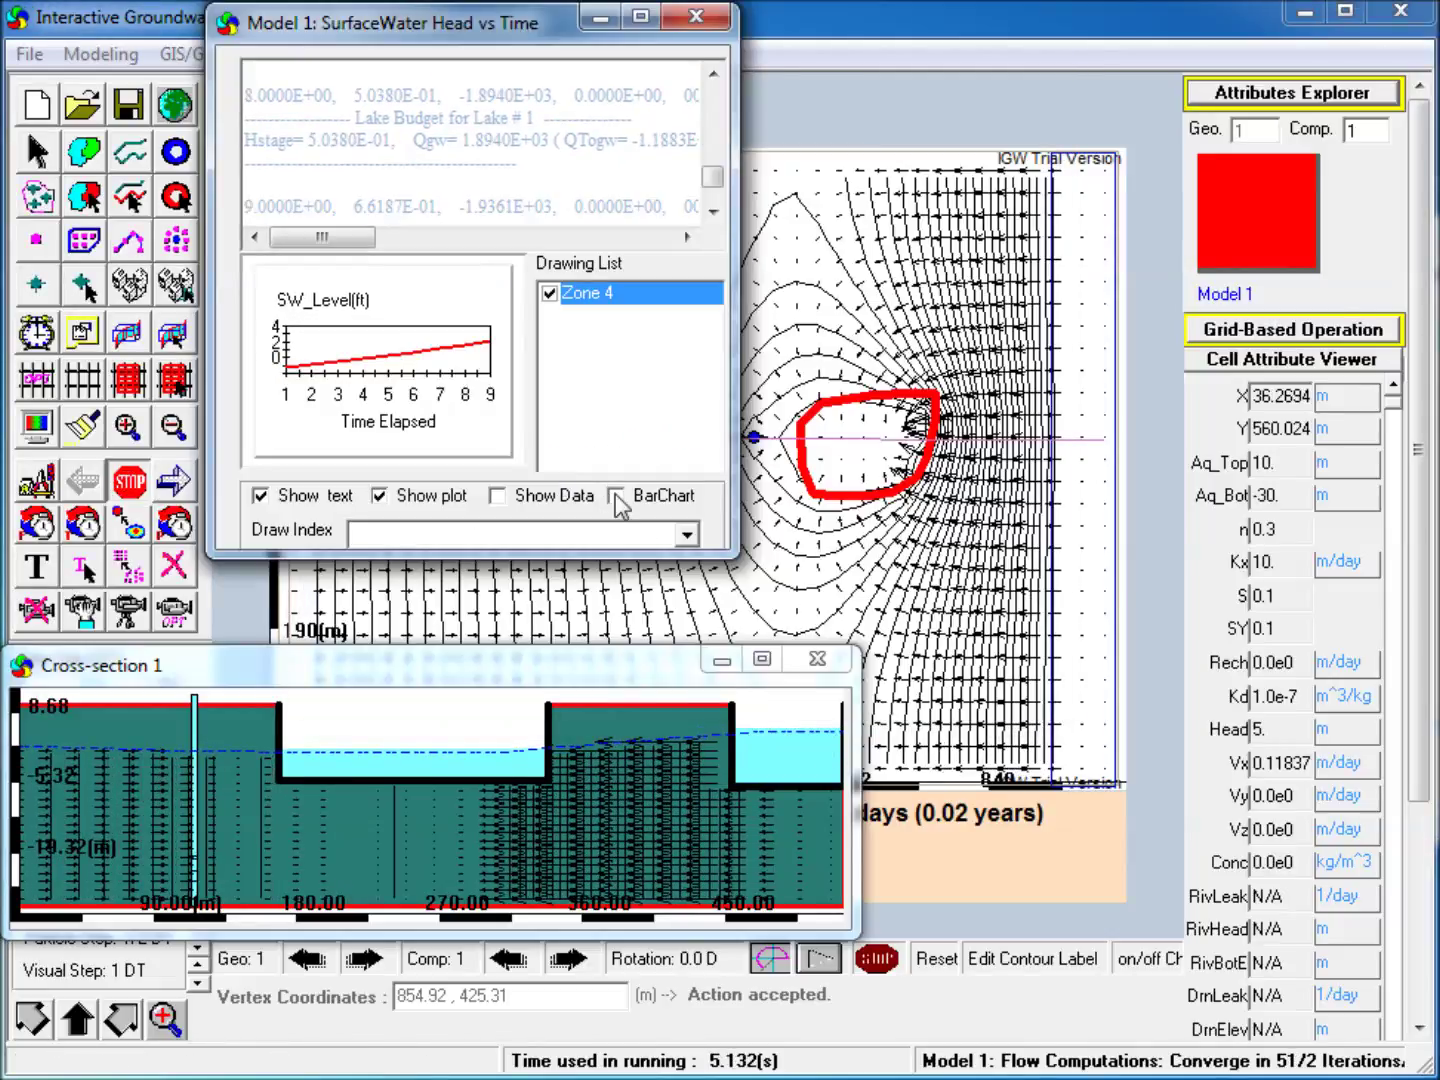
{"action": "left_click", "coordinate": [615, 495]}
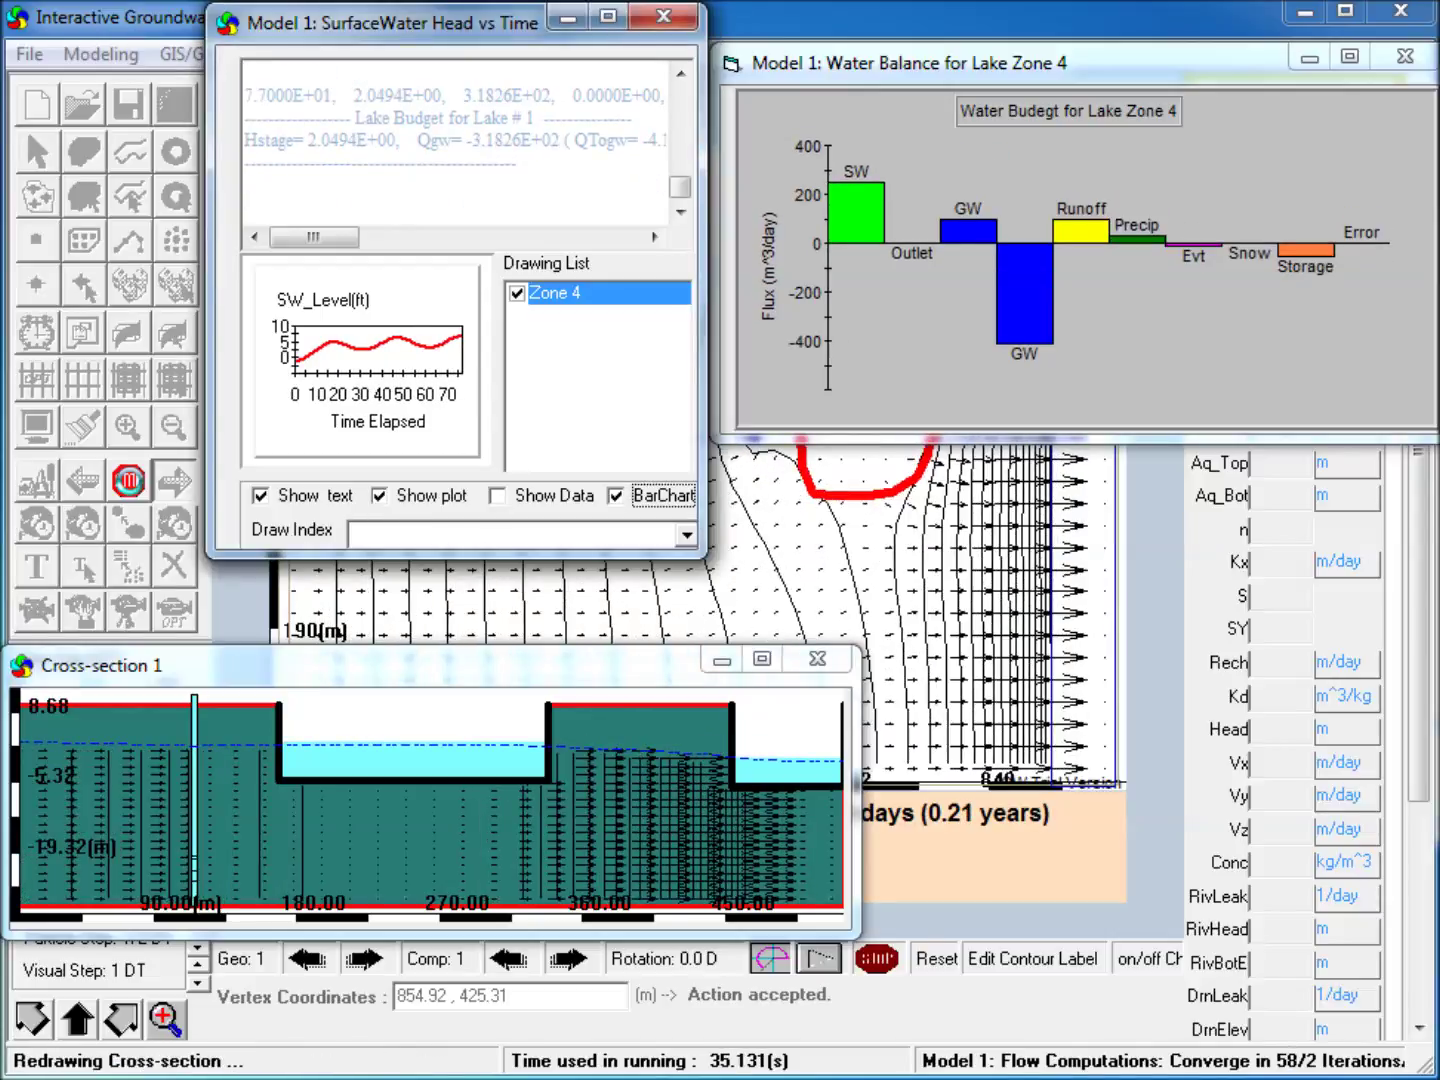
{"action": "left_click", "coordinate": [129, 481]}
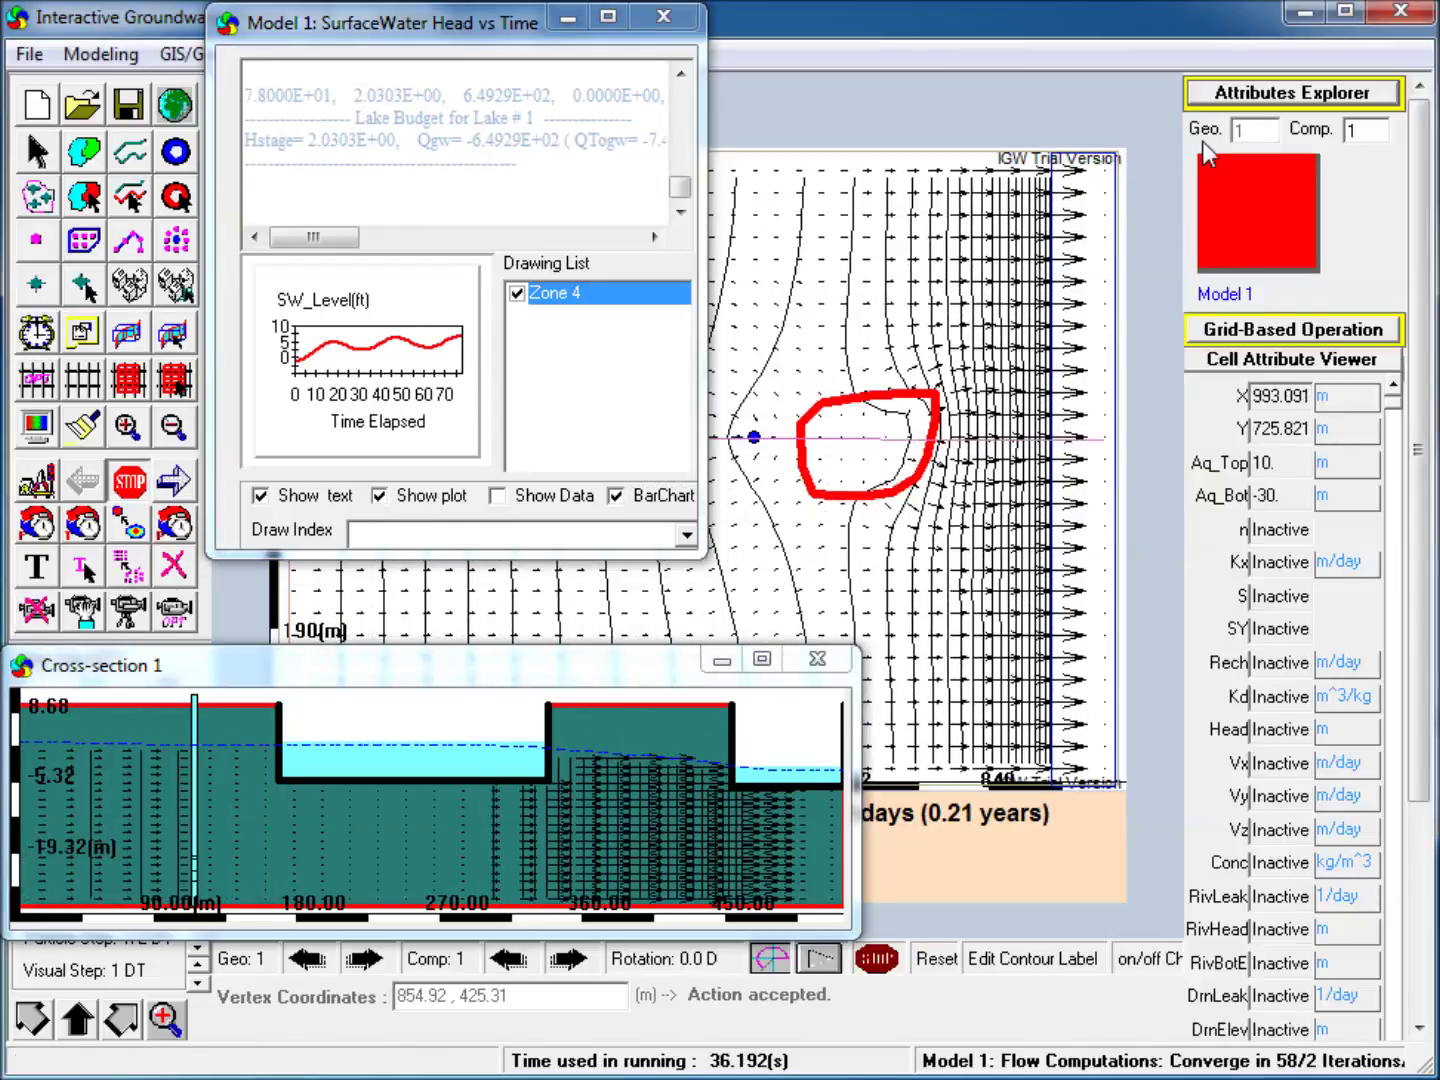
Step: Turn on the zone budget for the lake zone, Zone 4, and display its water balance plot
{"action": "left_click", "coordinate": [1251, 90]}
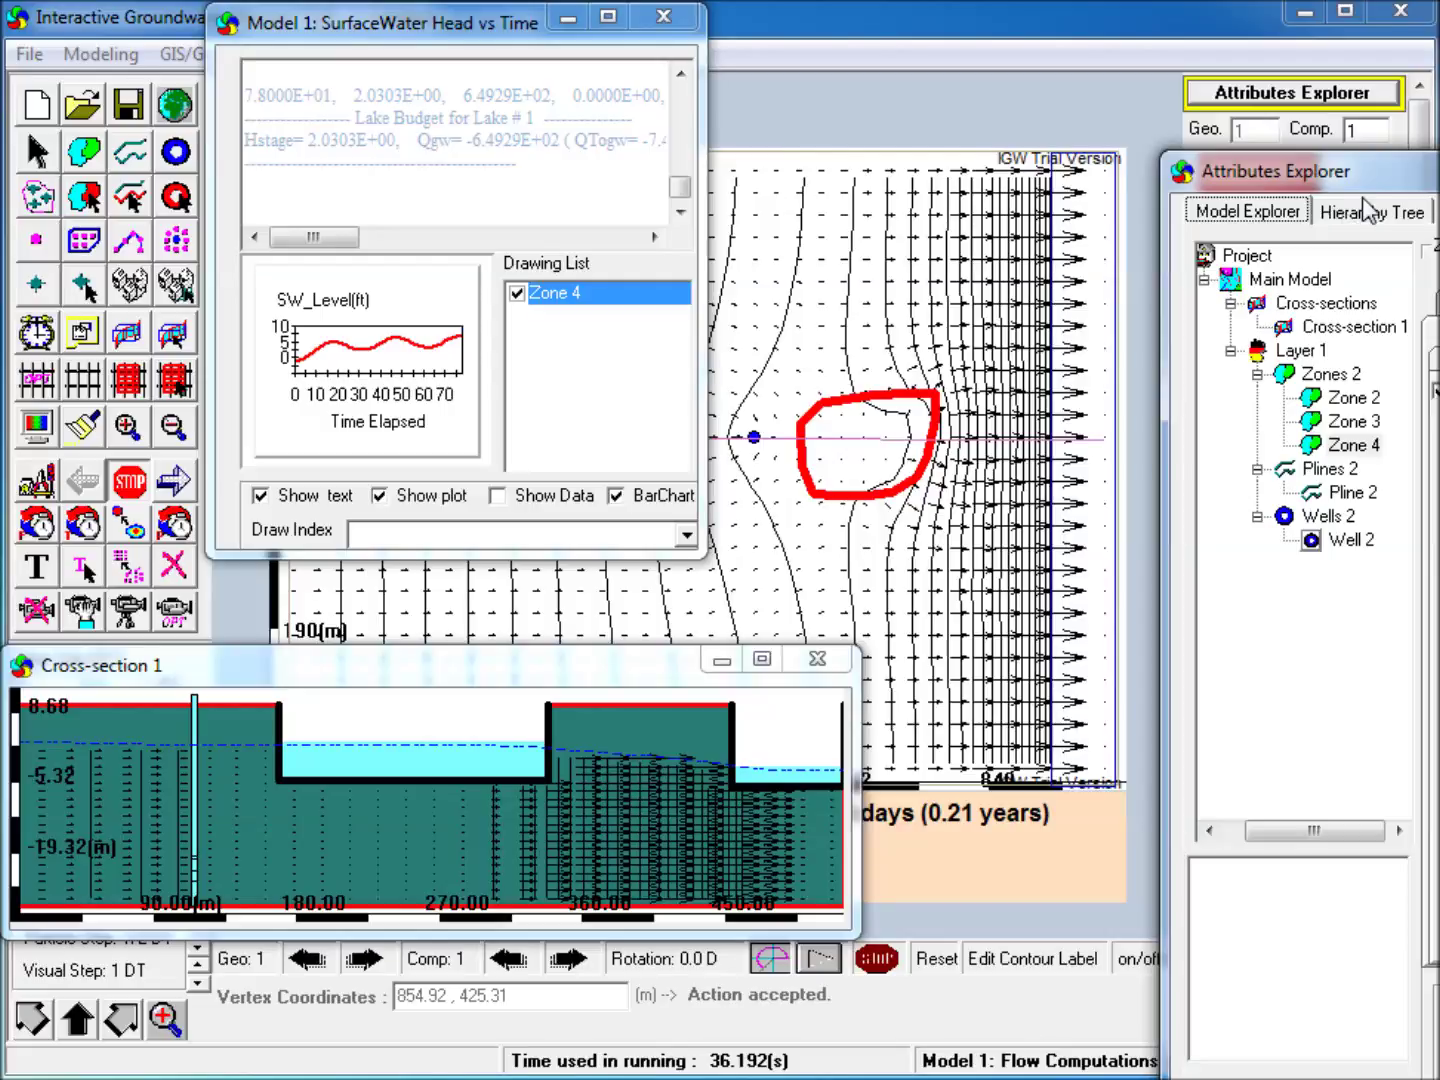
{"action": "left_click_drag", "start_coordinate": [1248, 158], "coordinate": [1178, 119]}
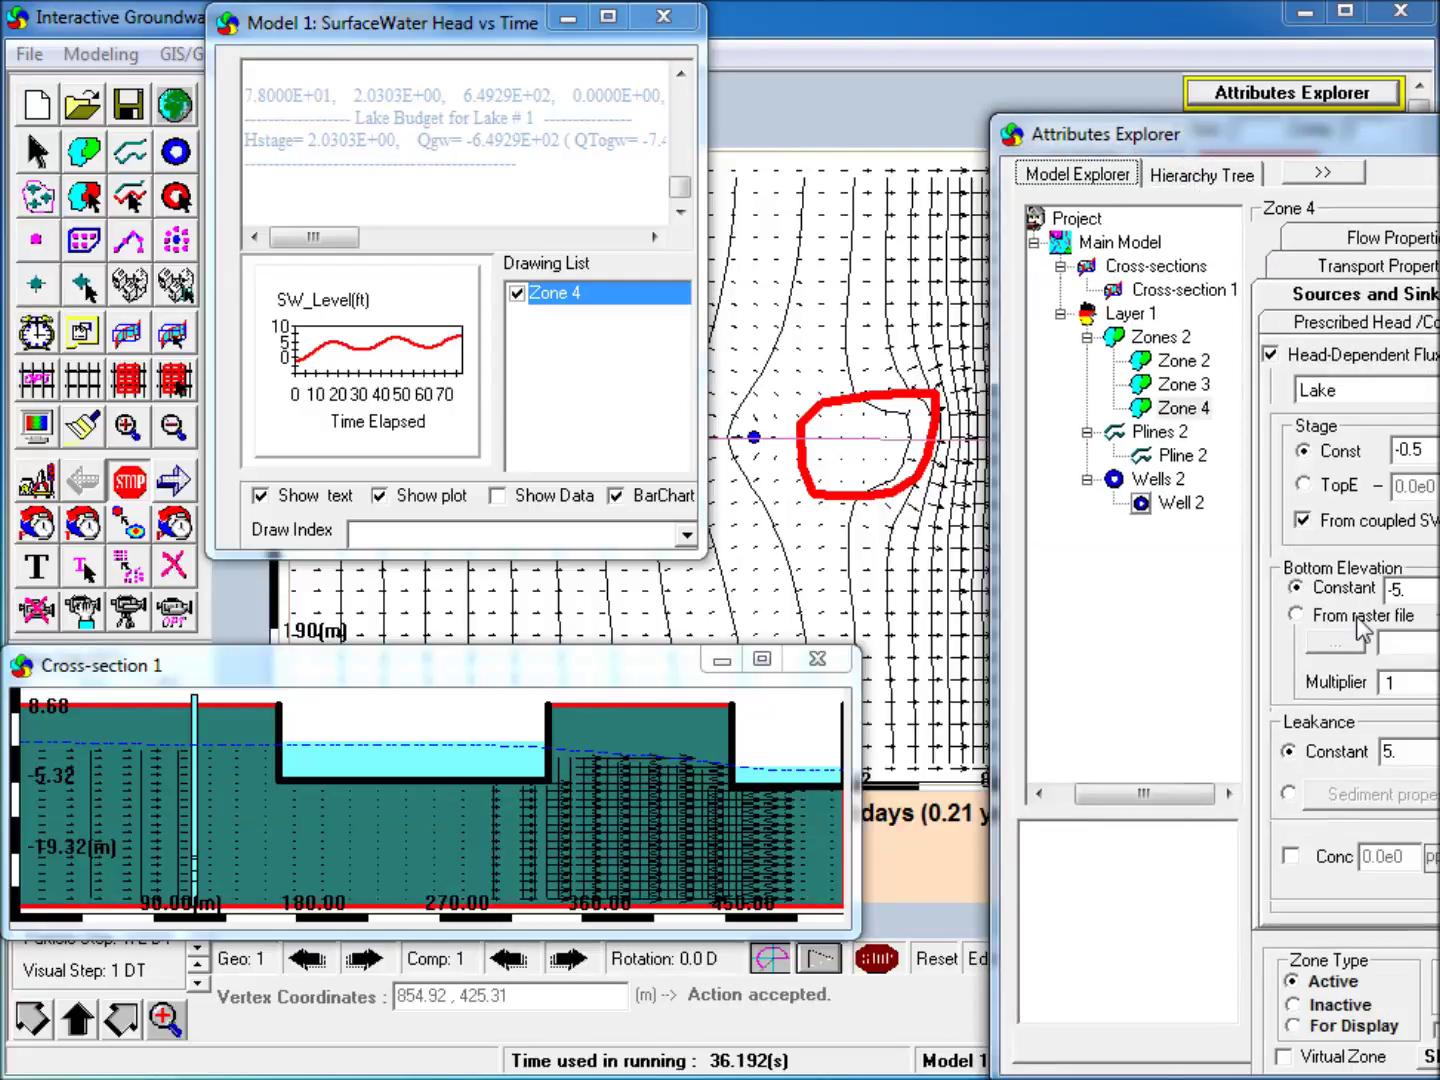
{"action": "left_click_drag", "start_coordinate": [1290, 133], "coordinate": [1111, 72]}
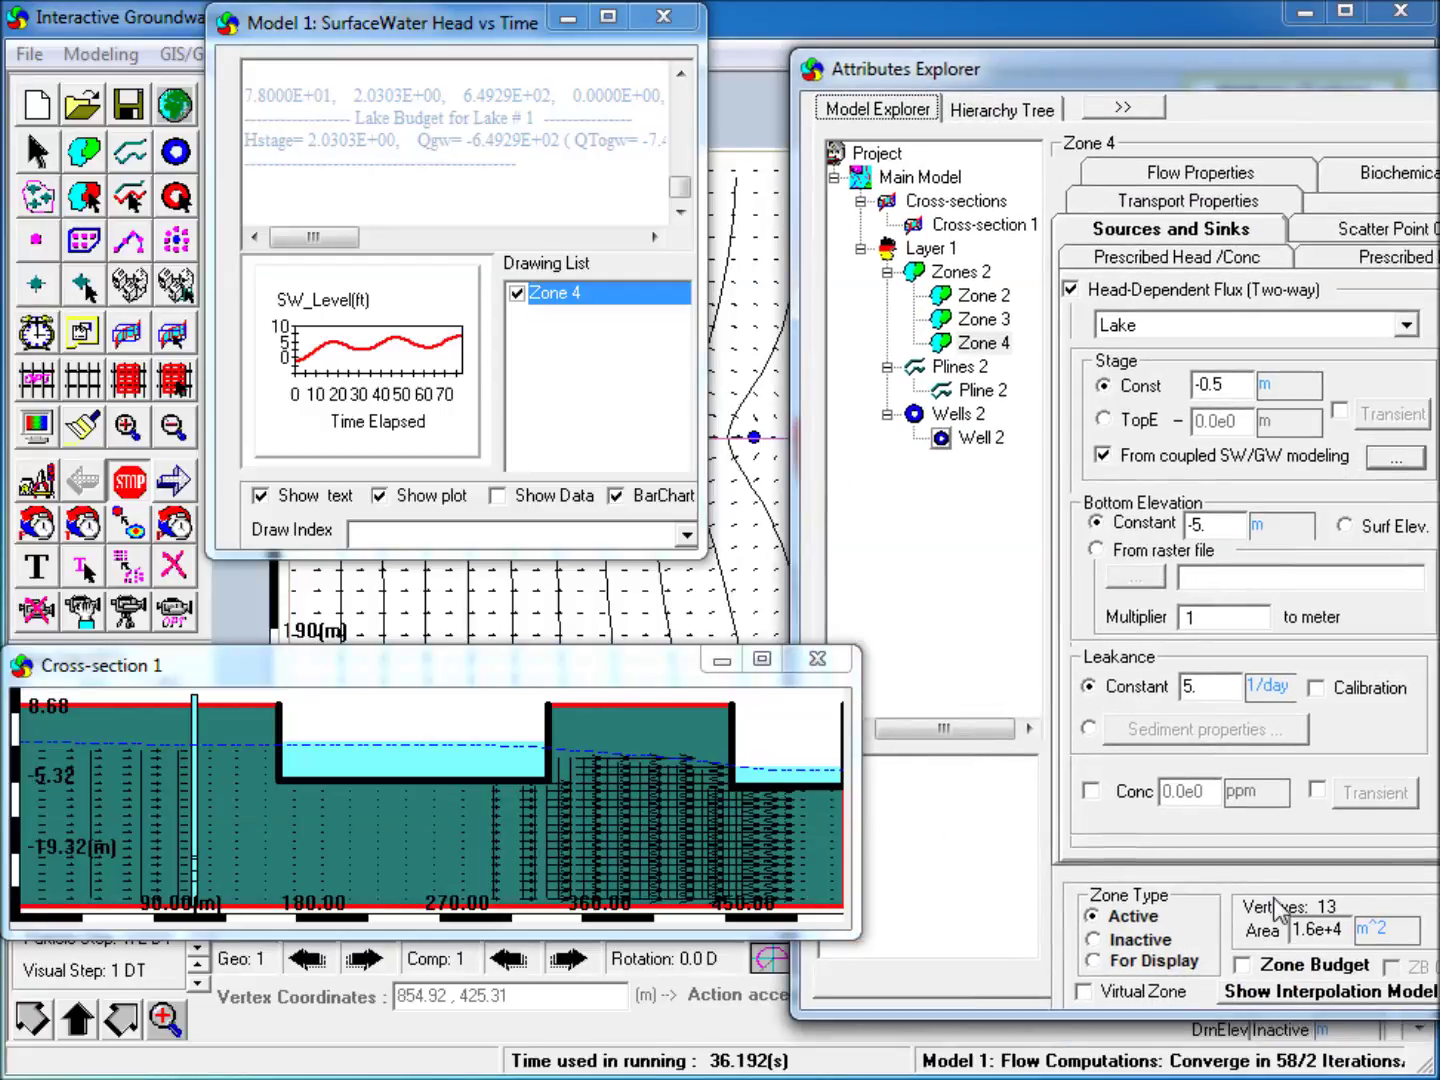
{"action": "left_click", "coordinate": [1242, 965]}
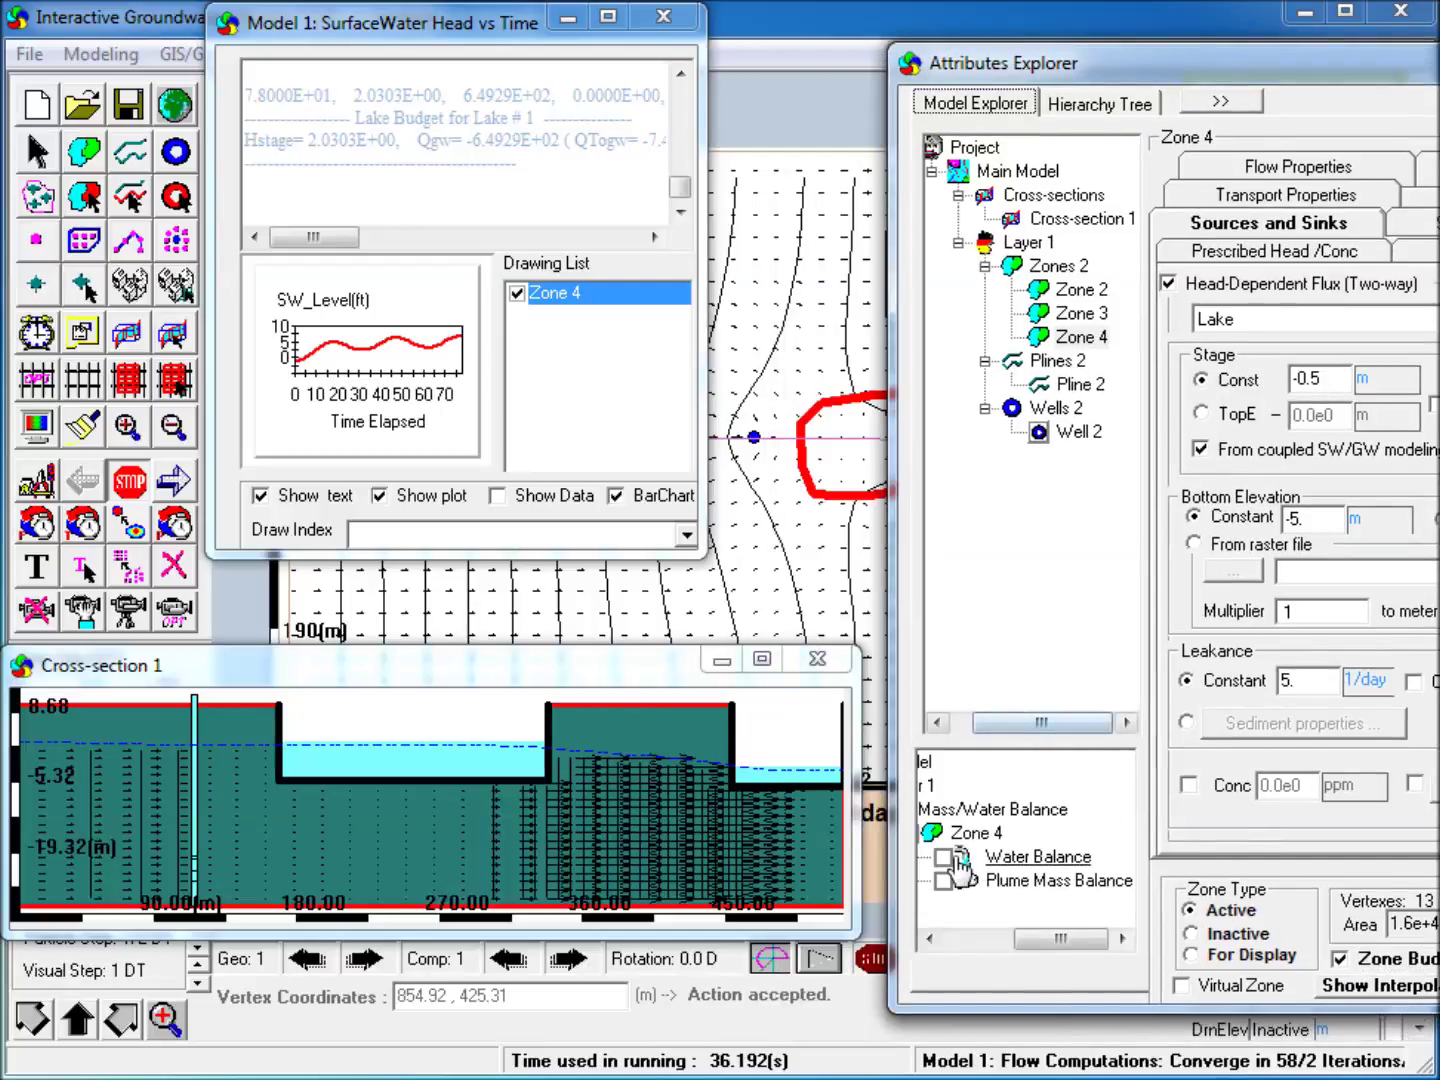
{"action": "left_click", "coordinate": [959, 860]}
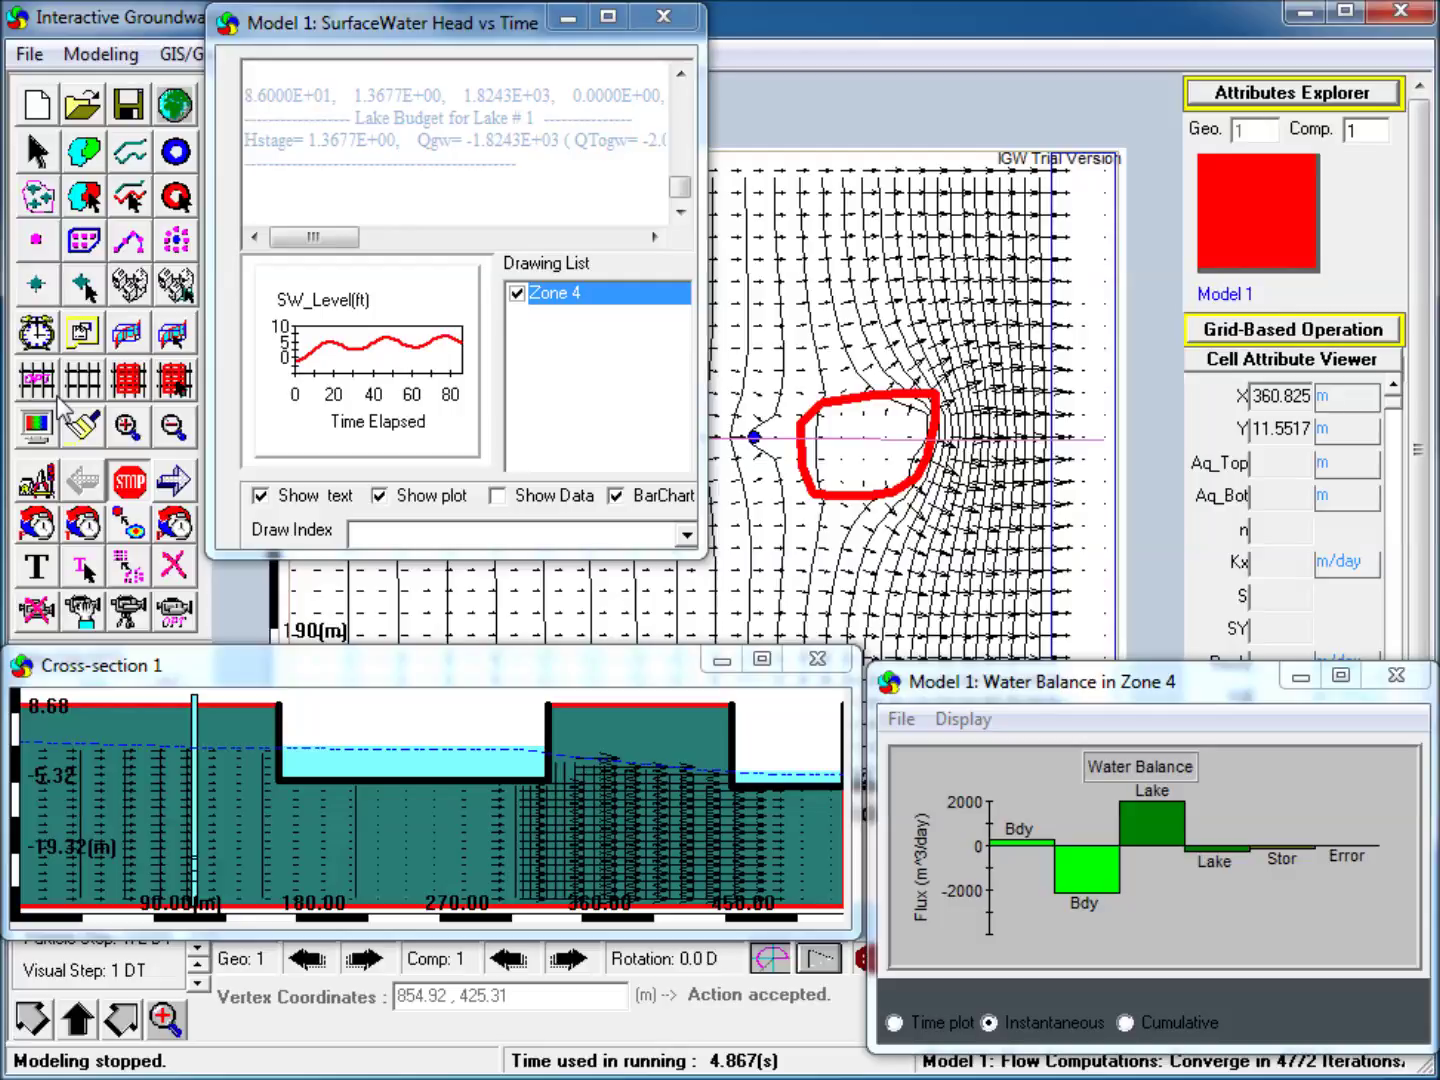
Step: Discretize Layer 1 into 3 computational layers subdivided following the shape of the water table, and run the flow simulation
{"action": "left_click", "coordinate": [38, 380]}
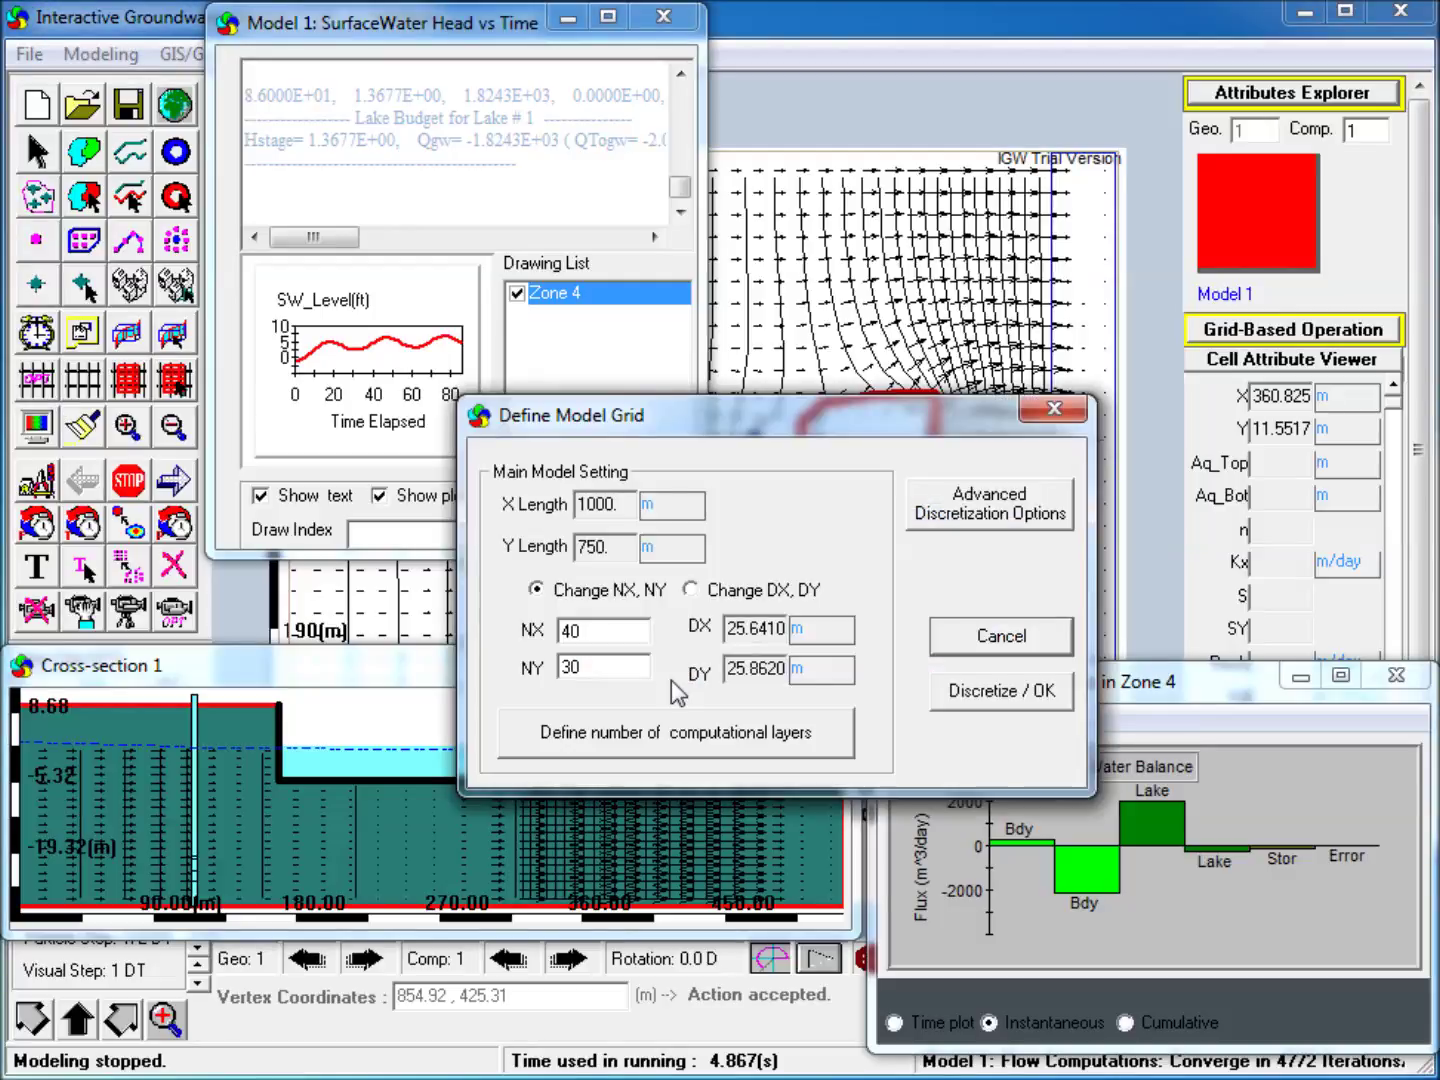
{"action": "left_click", "coordinate": [641, 736]}
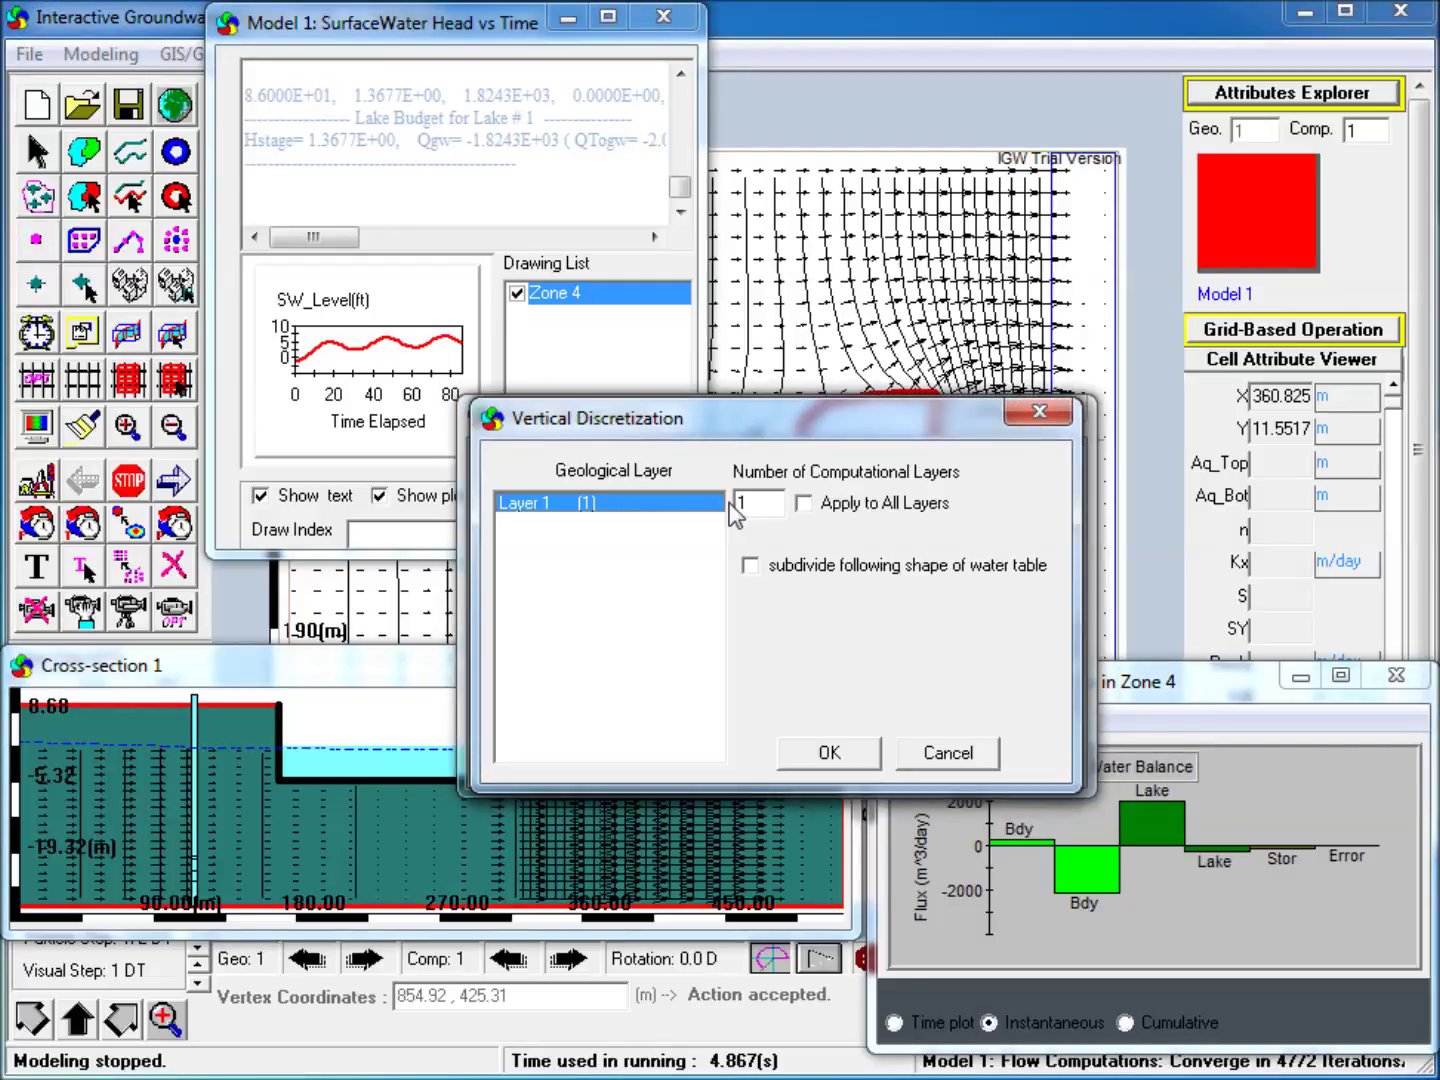
{"action": "key", "text": "BackSpace"}
{"action": "type", "text": "3"}
{"action": "left_click", "coordinate": [761, 567]}
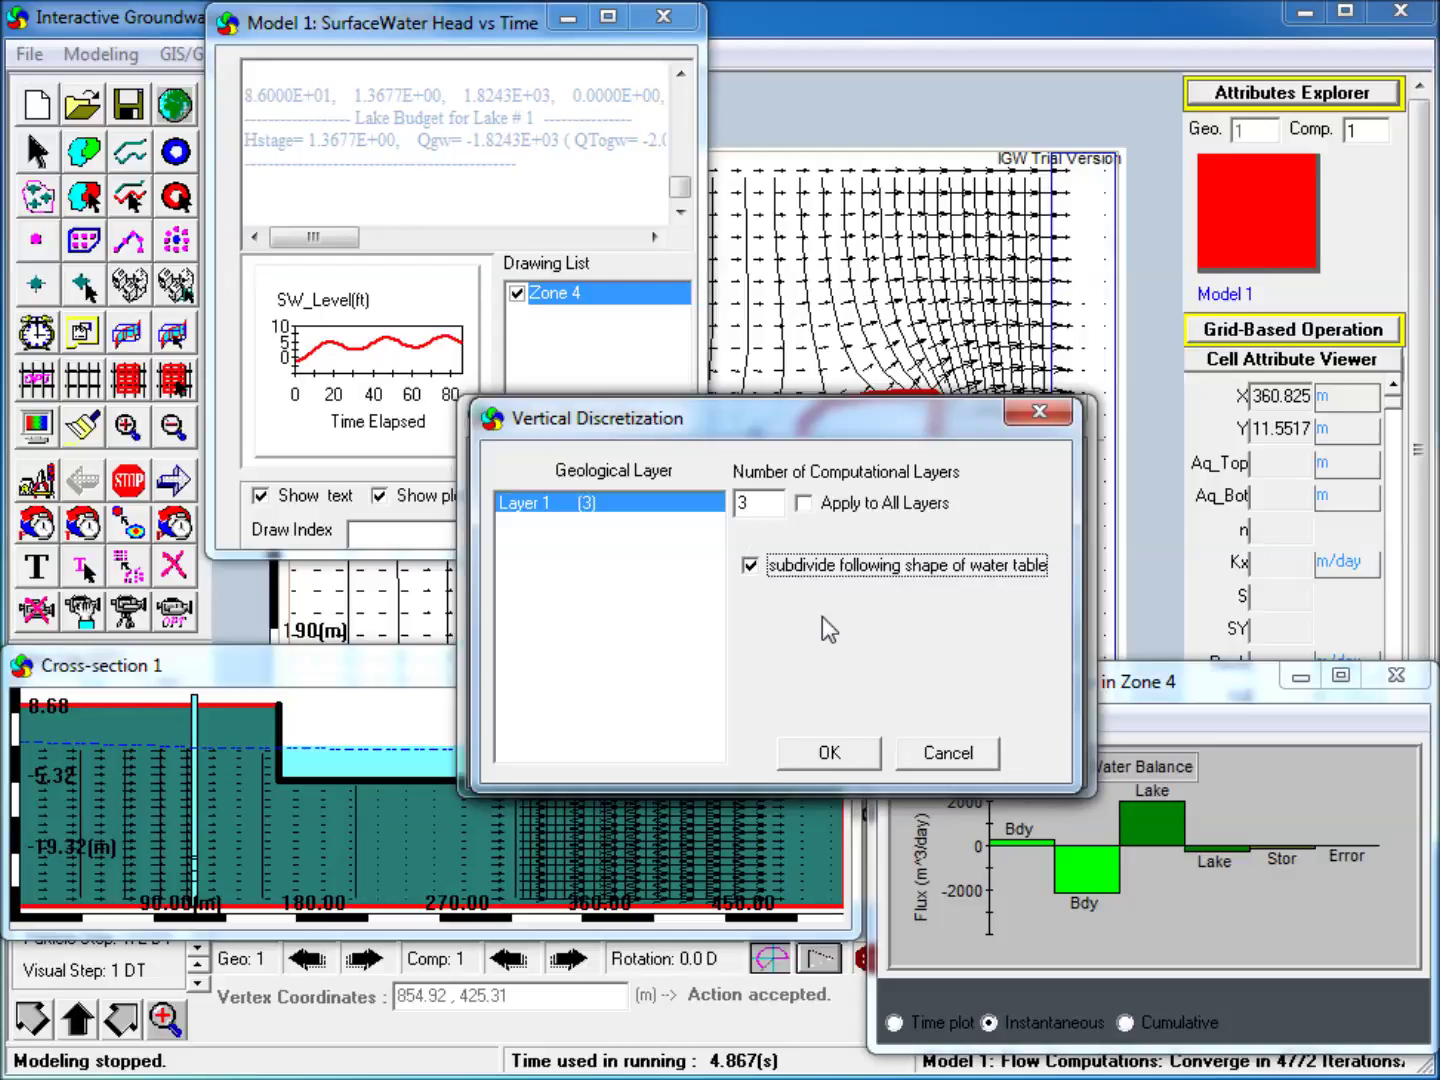
{"action": "left_click", "coordinate": [864, 753]}
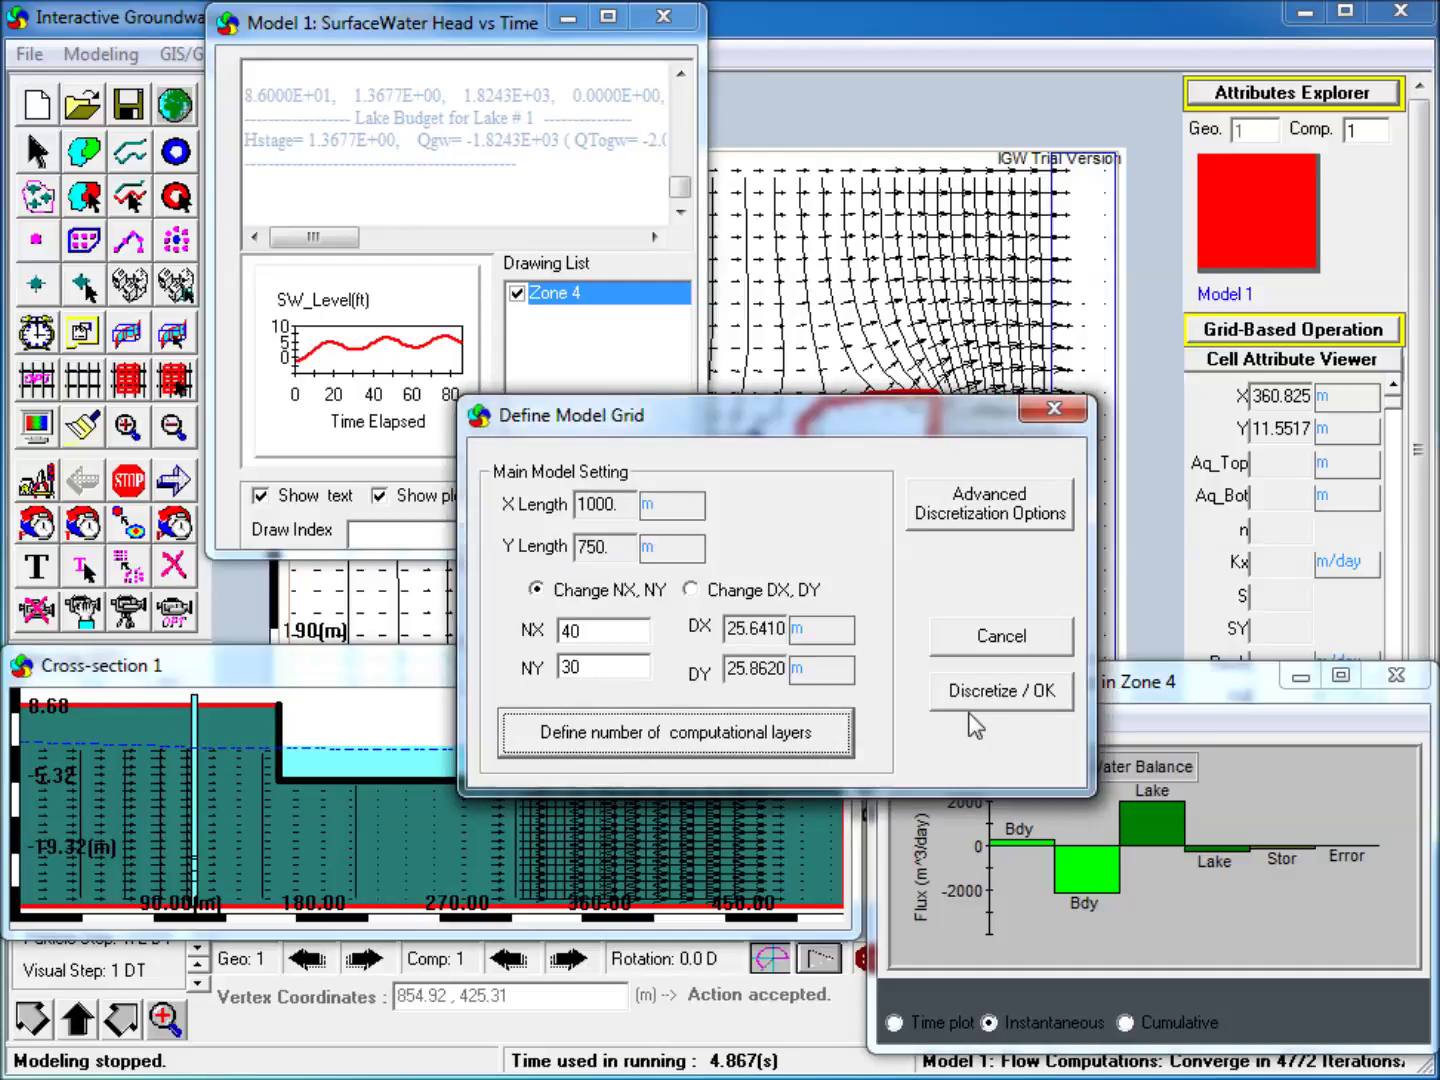
{"action": "left_click", "coordinate": [975, 692]}
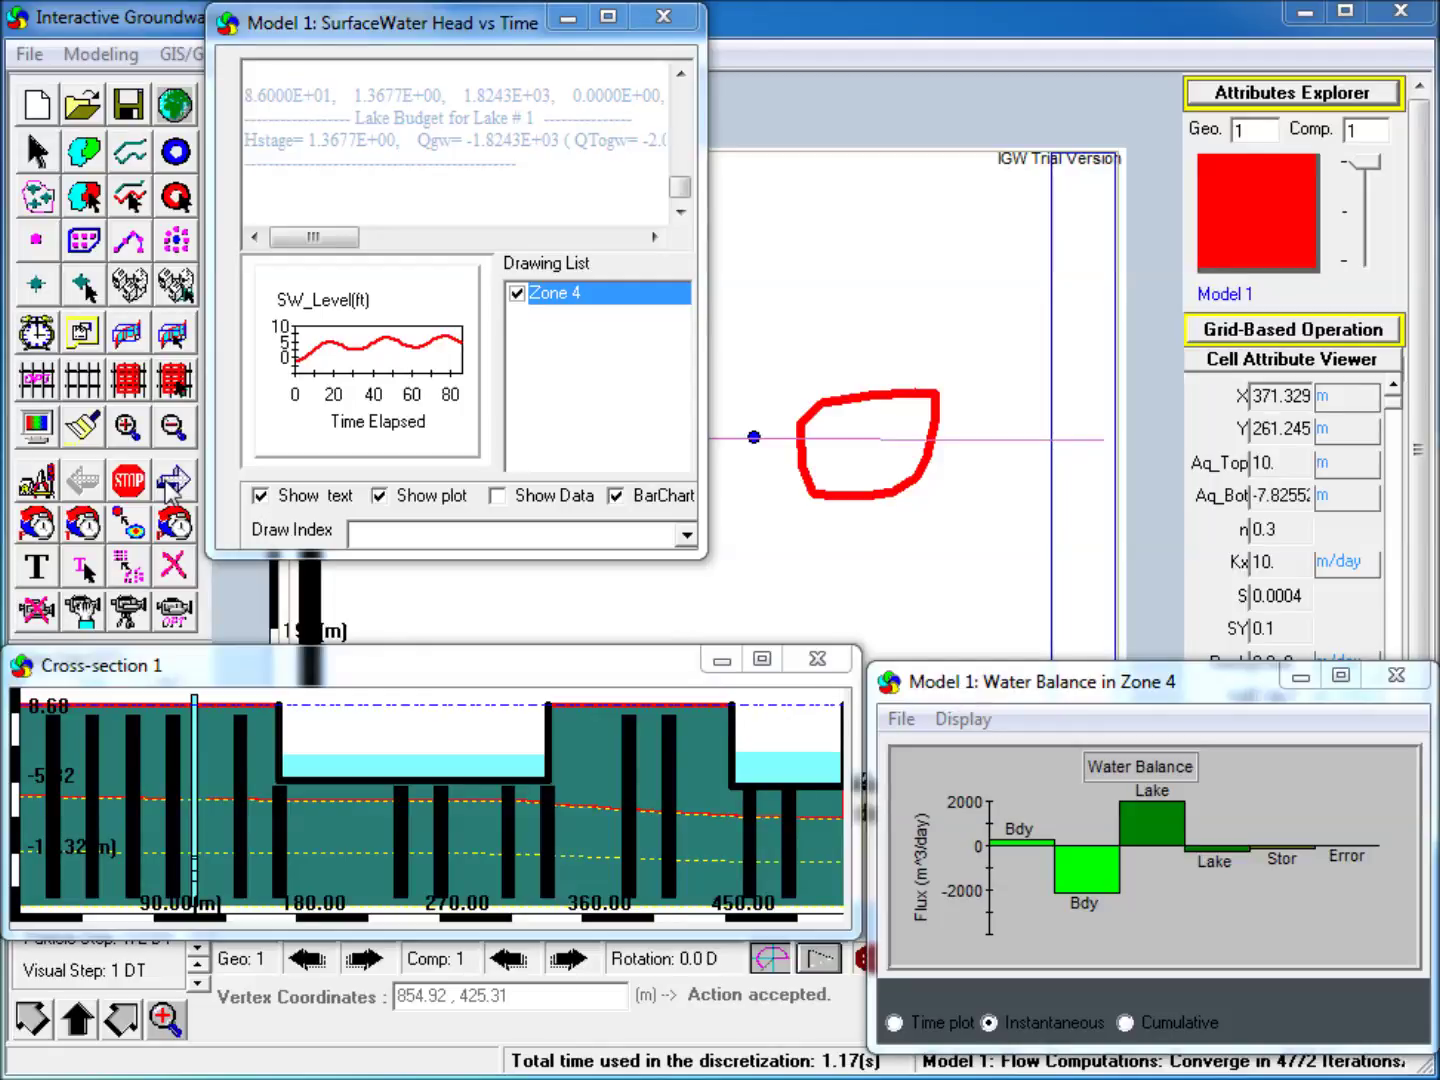
{"action": "left_click", "coordinate": [175, 482]}
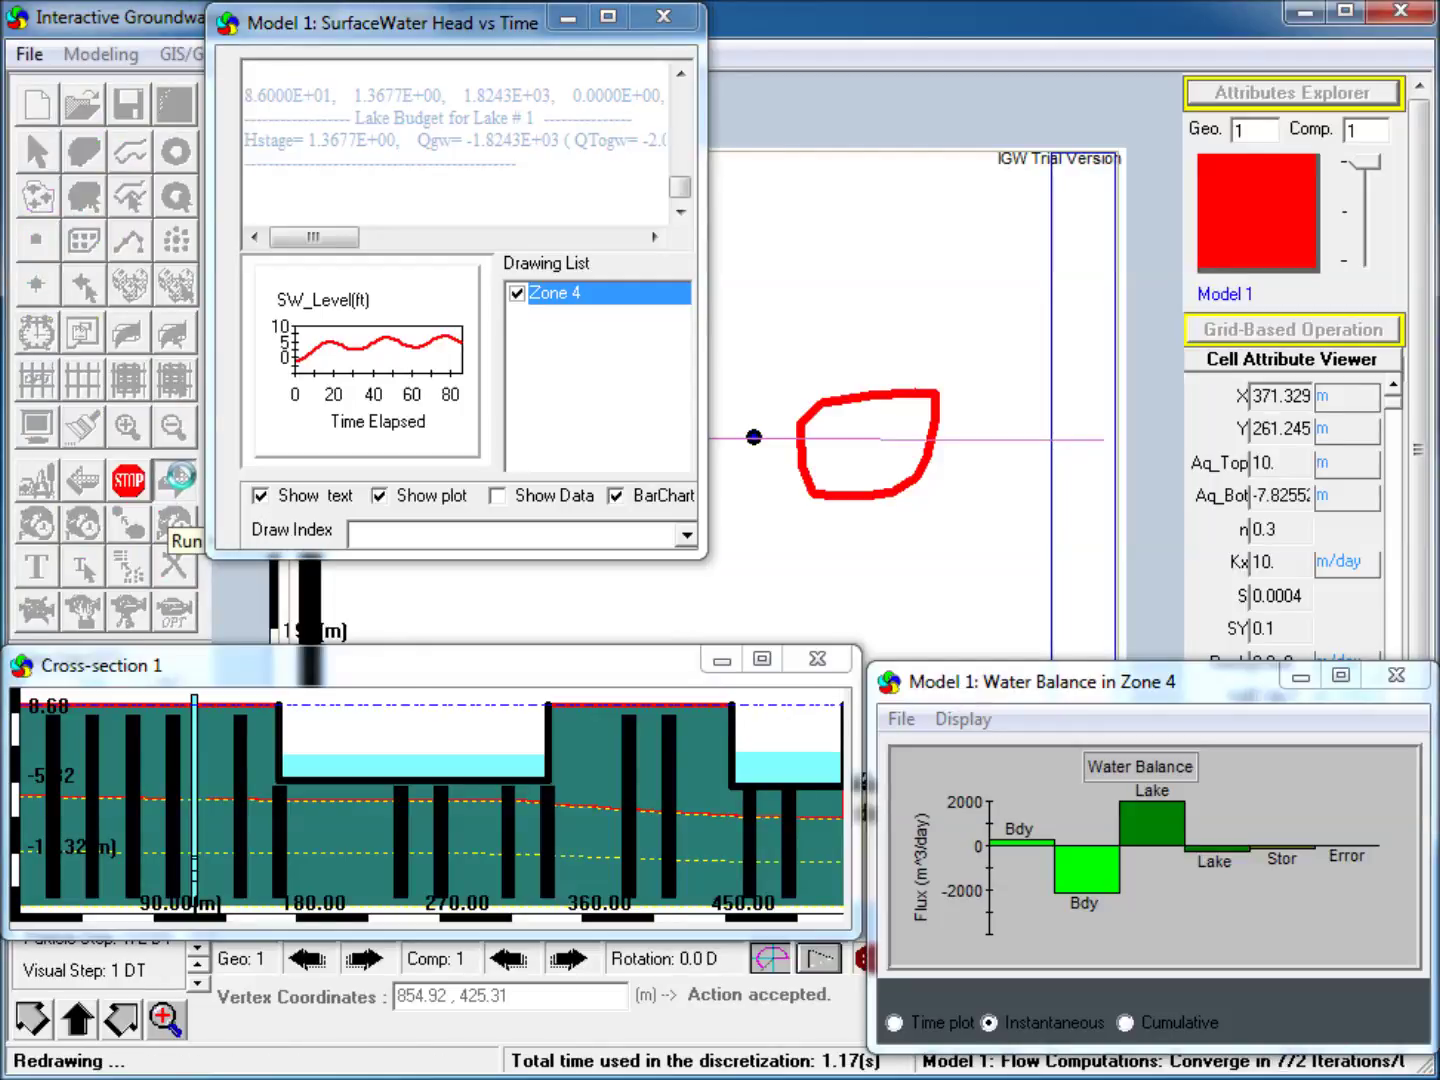